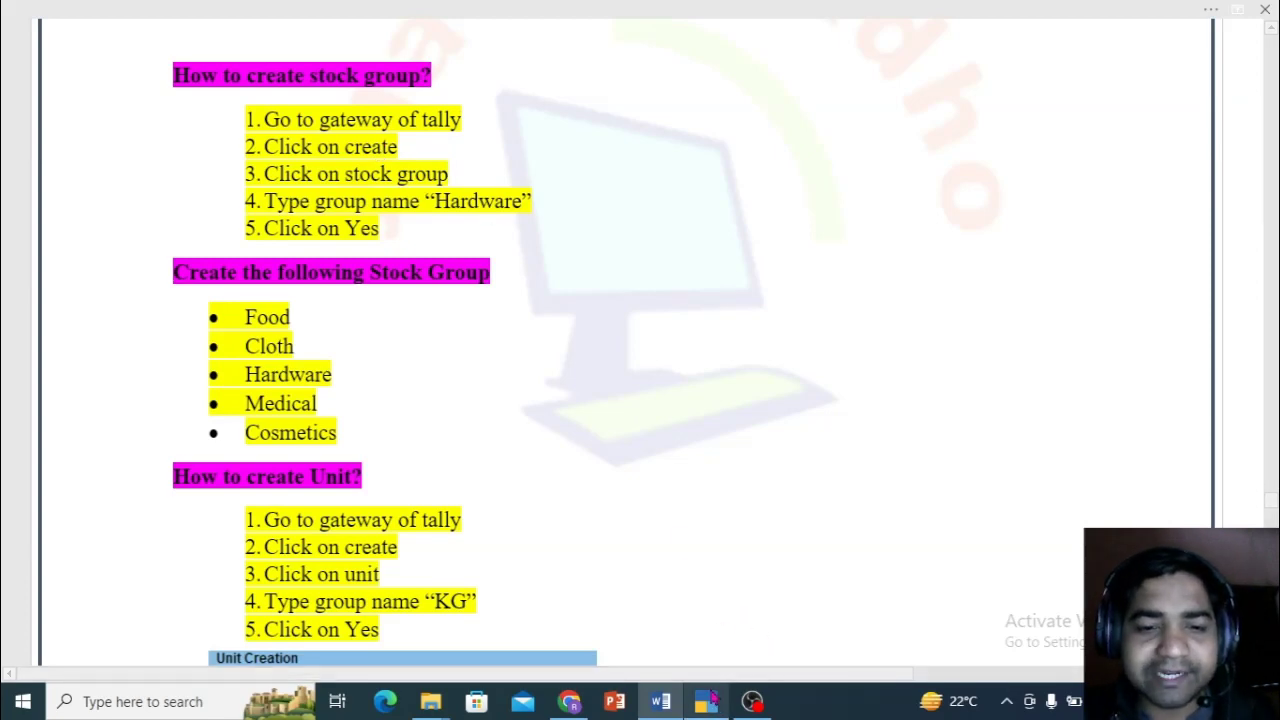
- Switch to TallyPrime and open the creation form for a new stock group
left_click(708, 700)
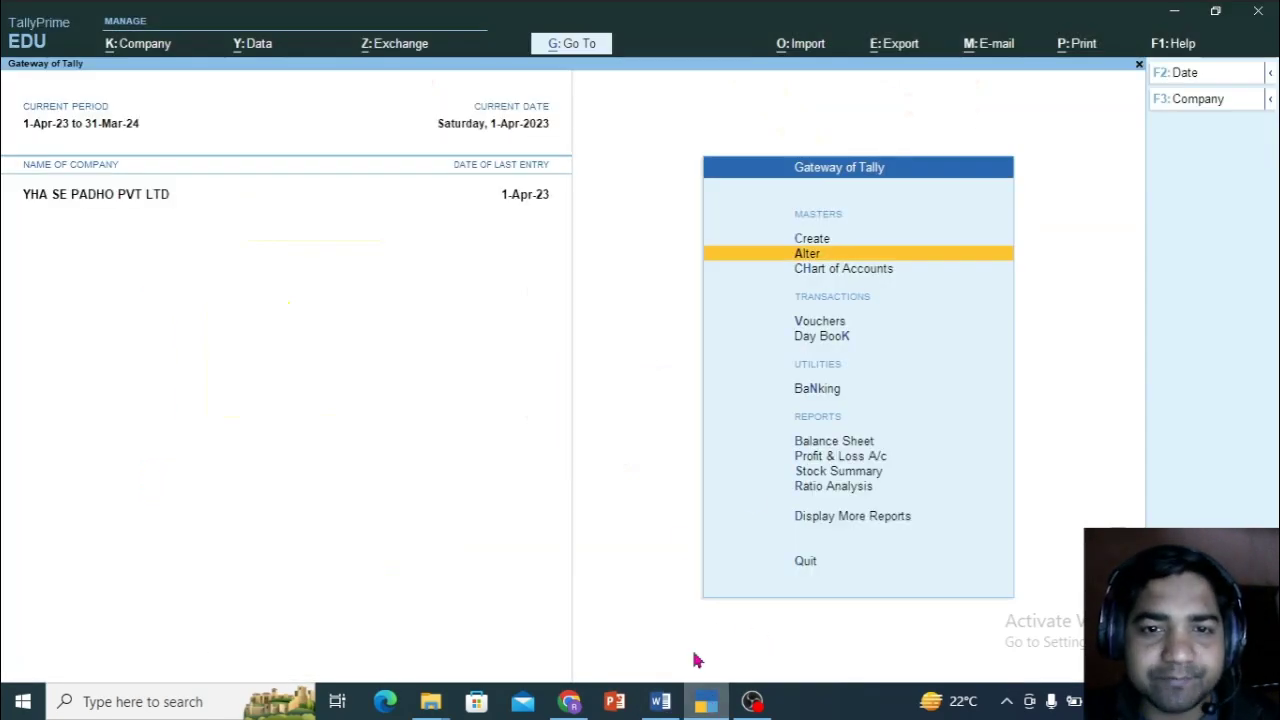
left_click(820, 240)
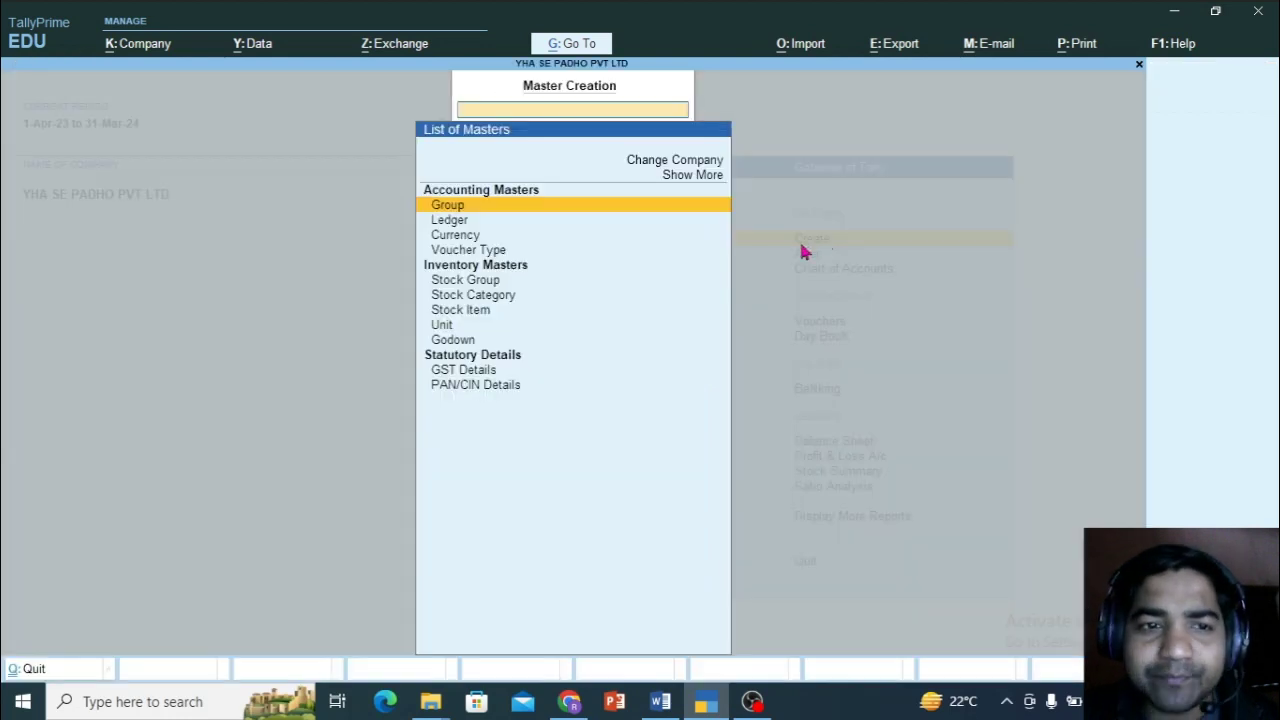
left_click(484, 282)
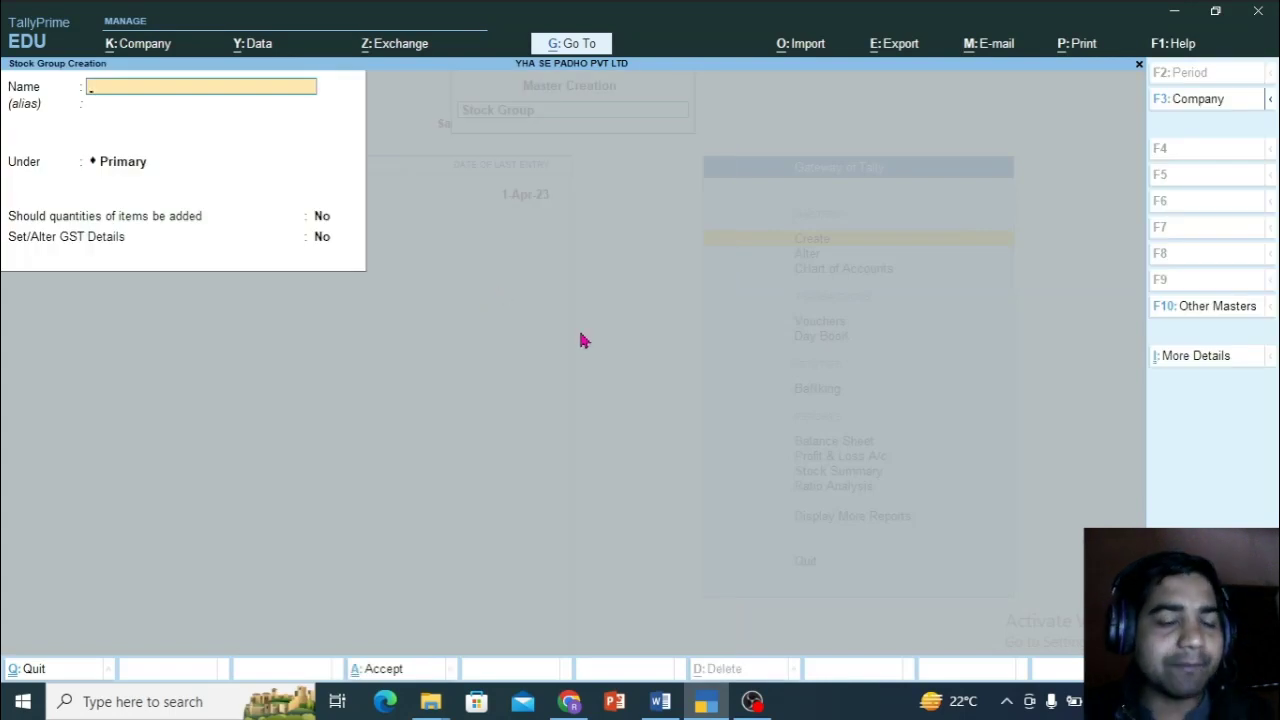
- Try to create a stock group named Hardware under Primary, and clear the entered name
type("Ha")
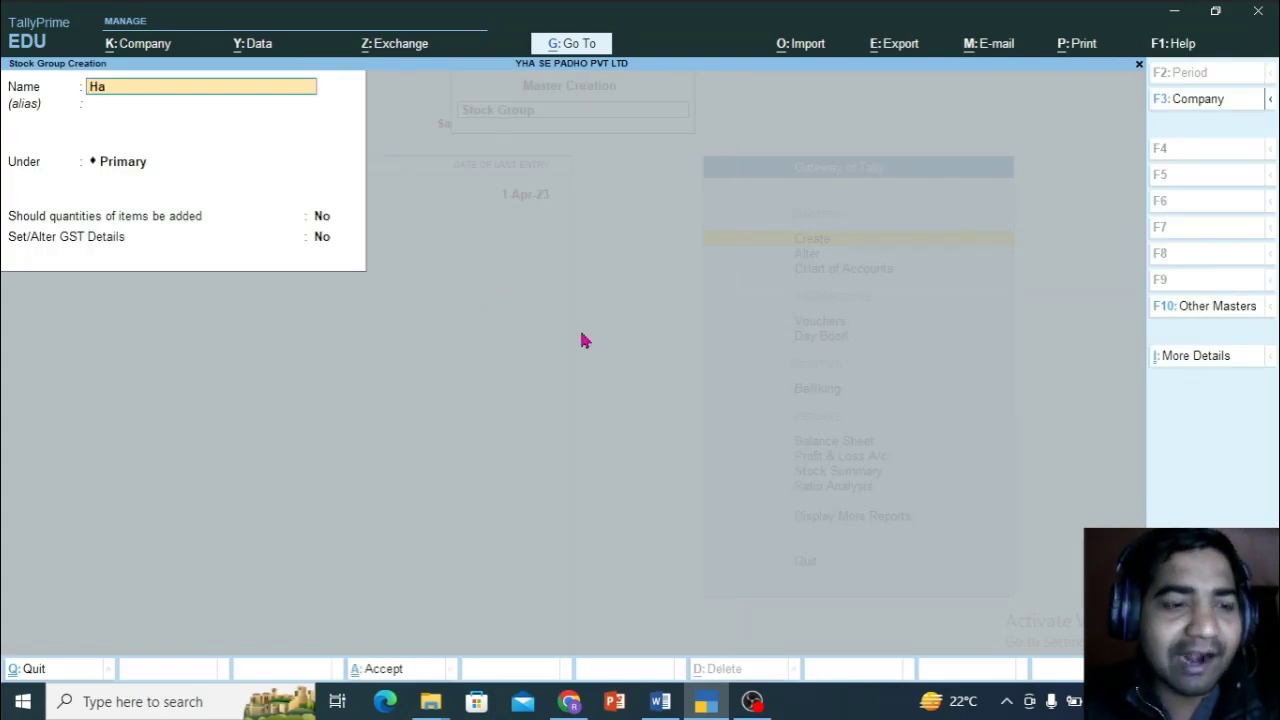
type("rd")
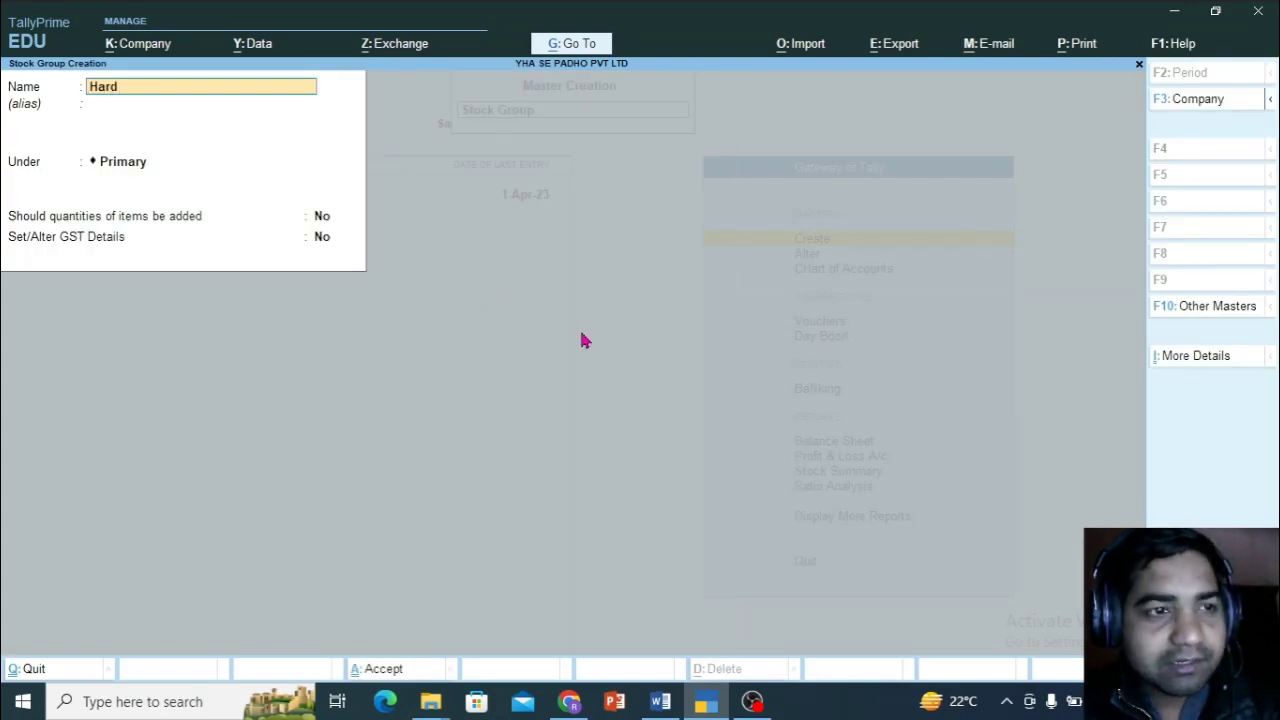
type("ware")
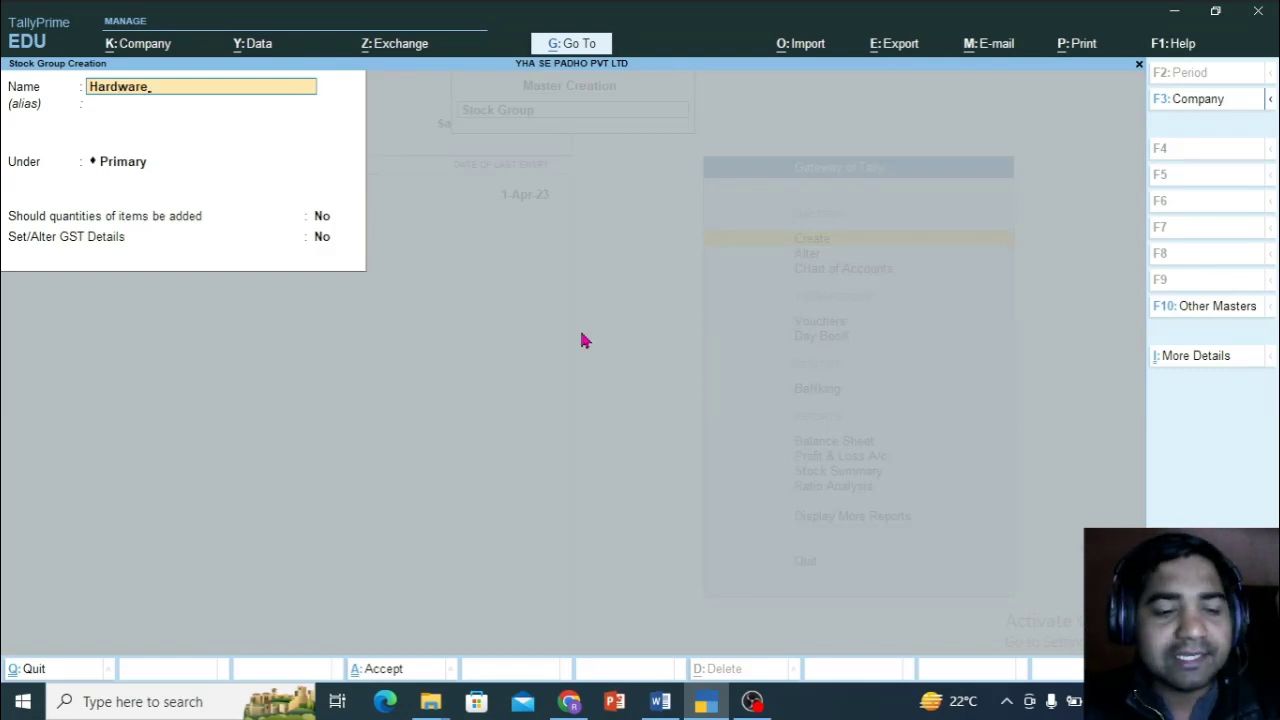
key("ctrl")
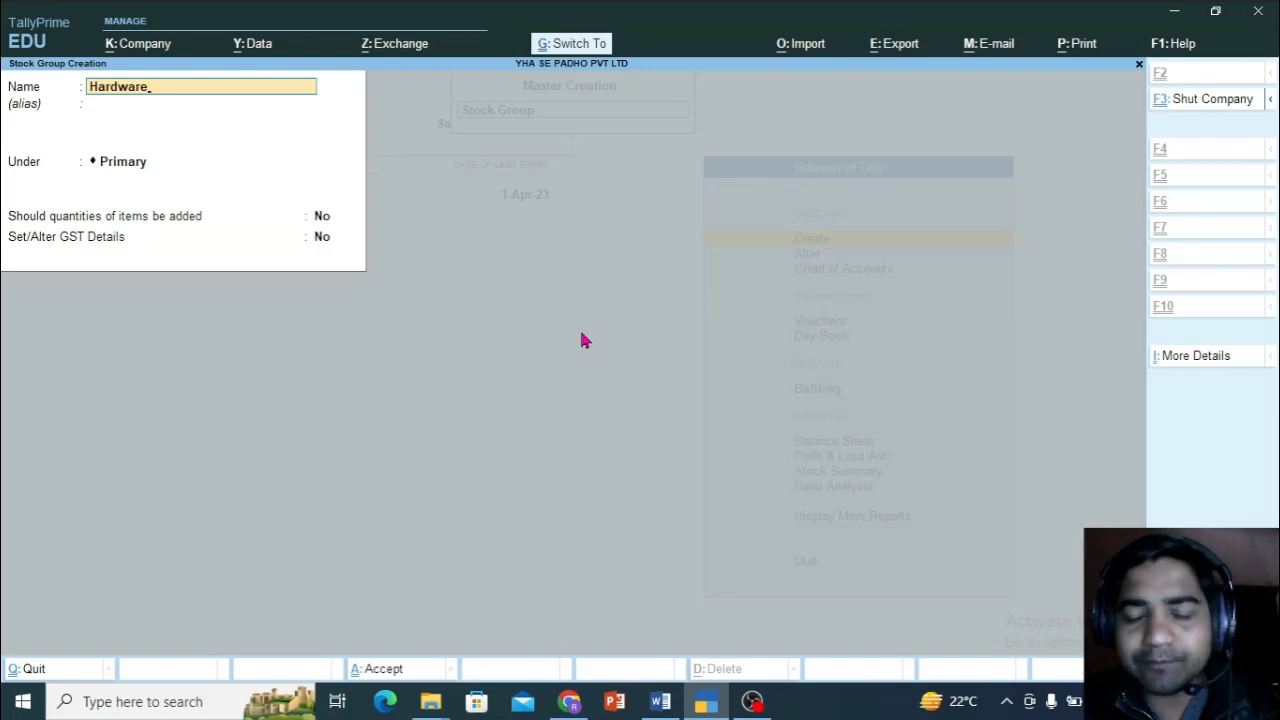
key("ctrl+a")
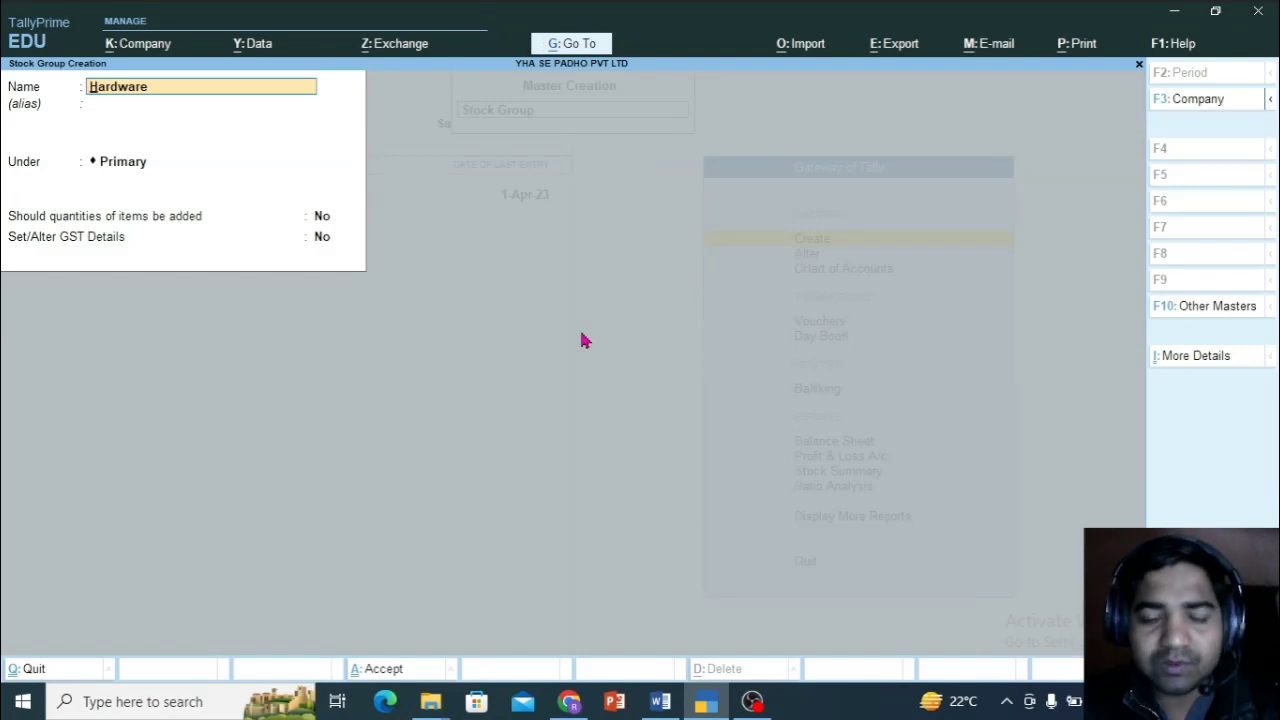
key("BackSpace")
key("BackSpace")
key("BackSpace")
key("BackSpace")
key("BackSpace")
key("BackSpace")
key("BackSpace")
key("BackSpace")
key("ctrl+a")
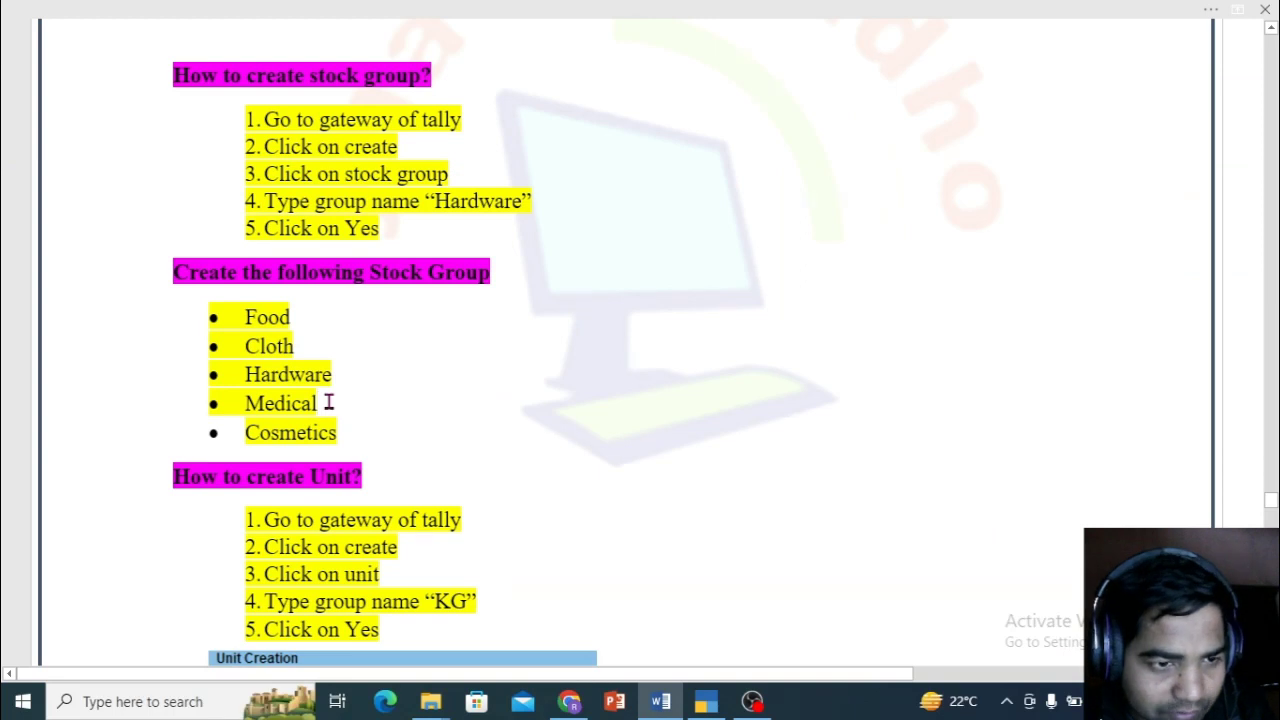
- Return to TallyPrime from the notes and create a stock group named Medical under Primary
key("alt+Tab")
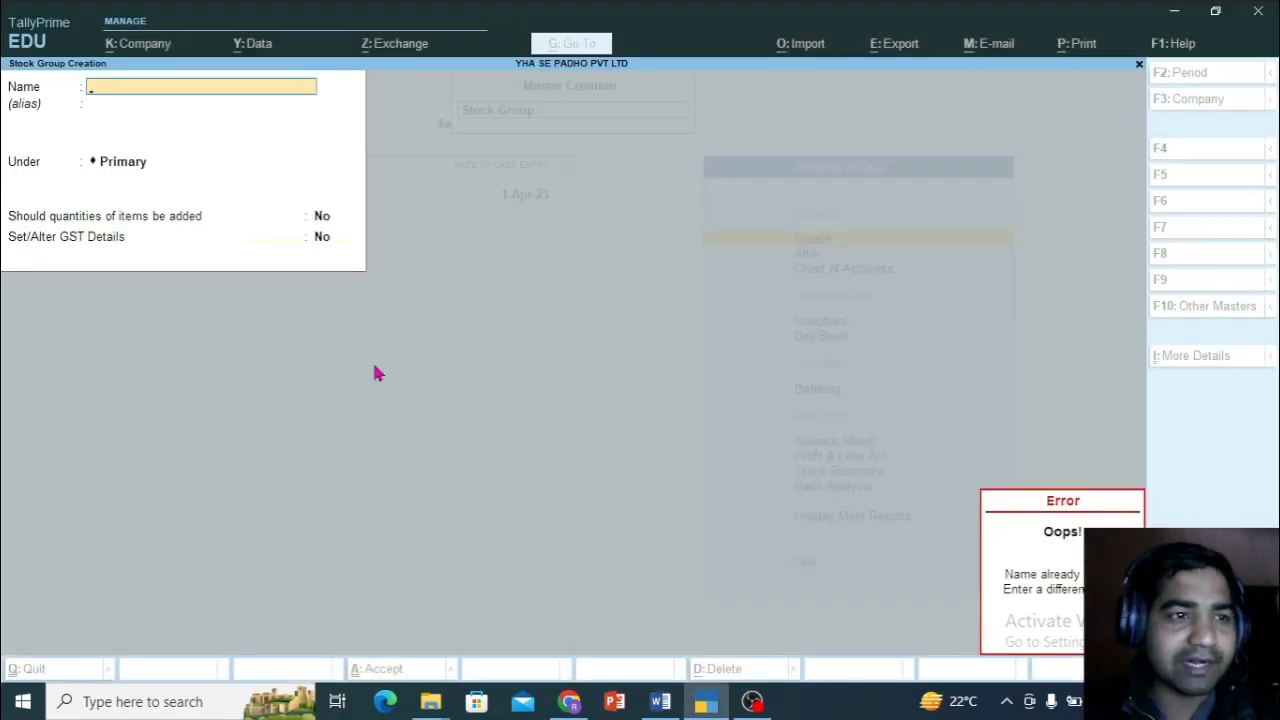
type("Medica")
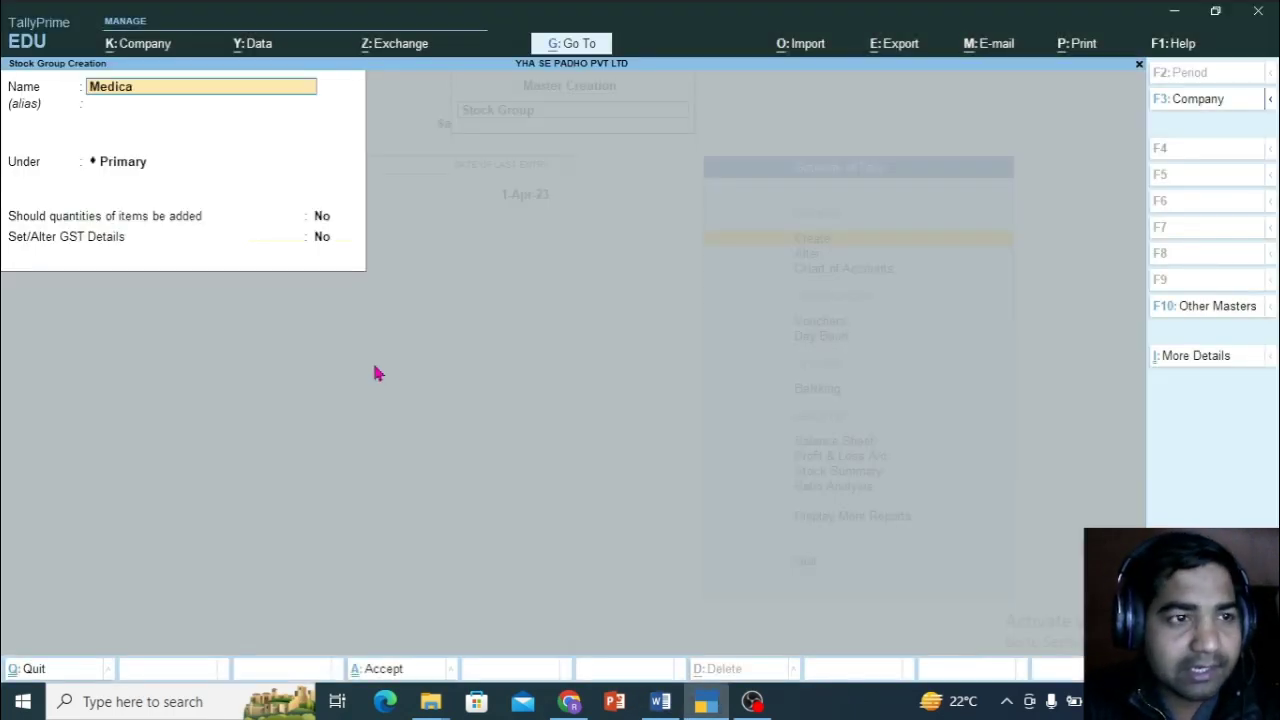
type("l")
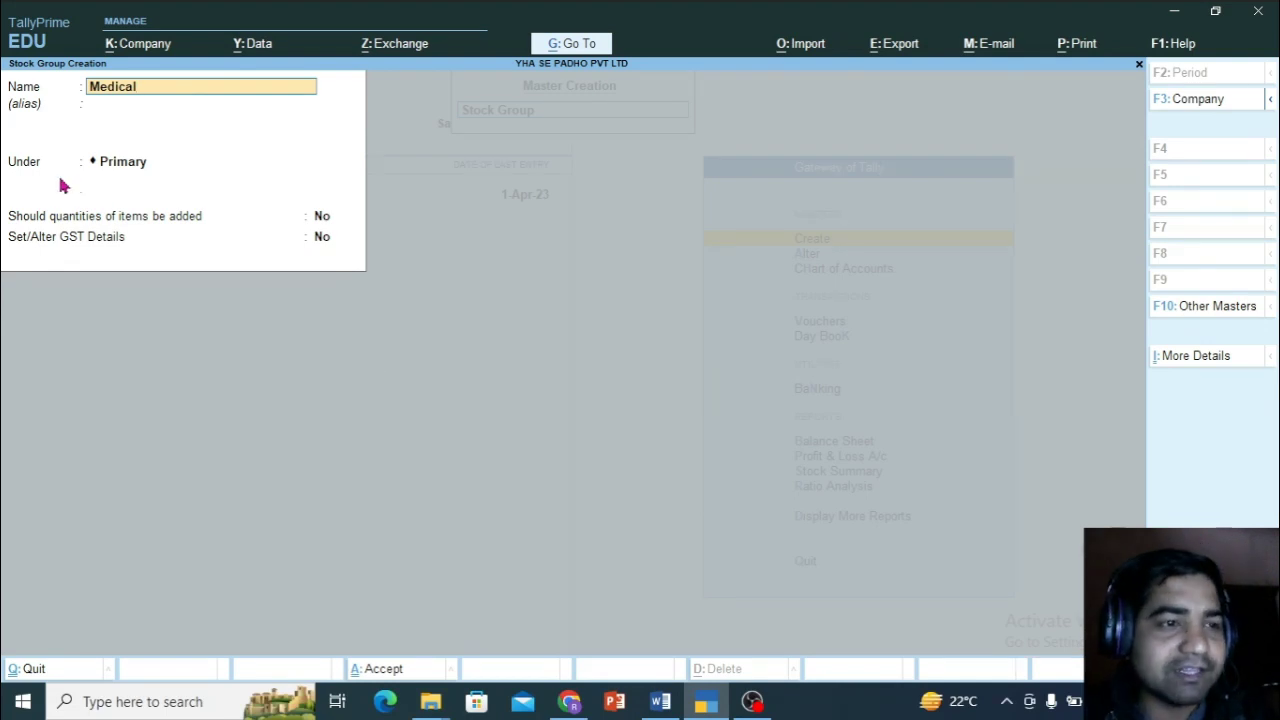
key("ctrl")
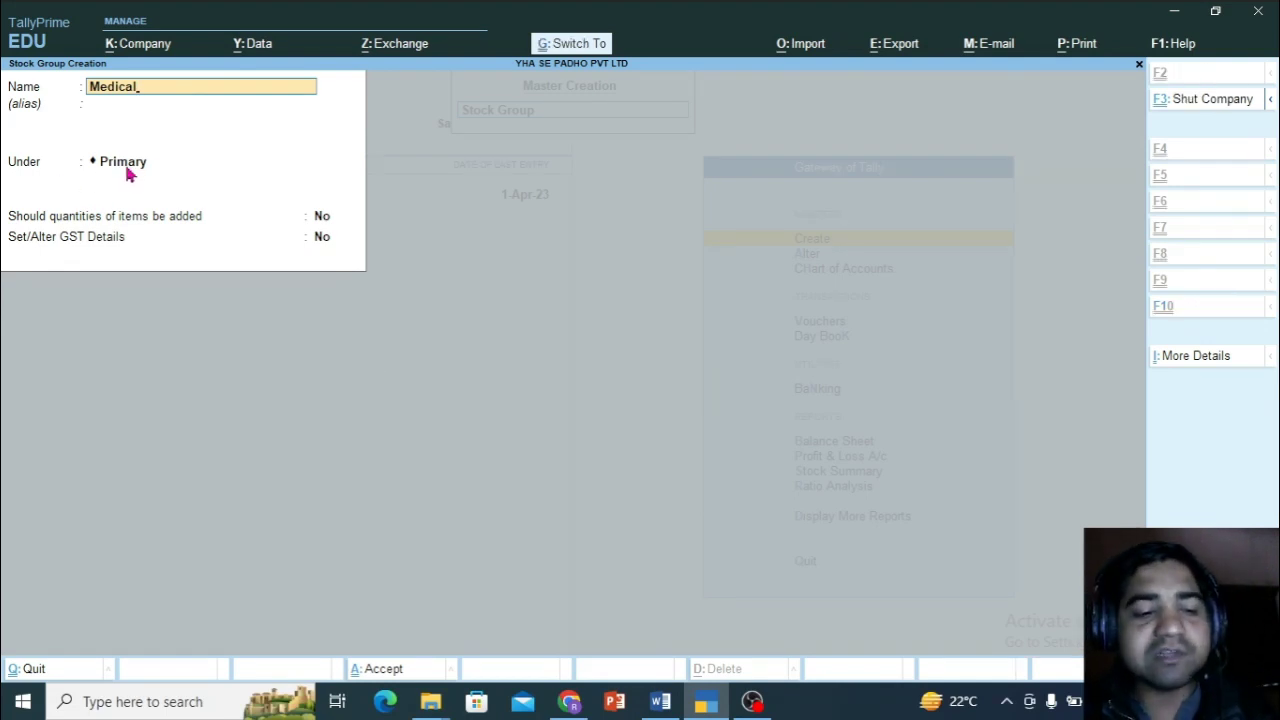
key("ctrl+a")
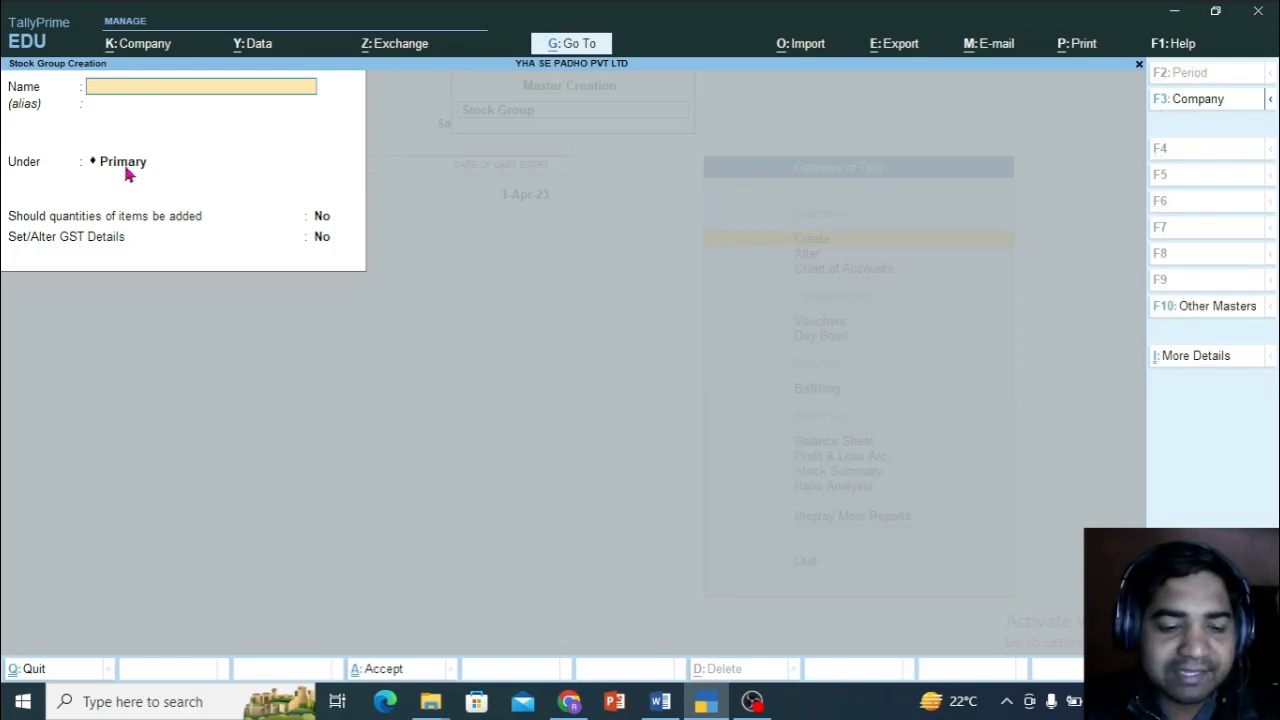
- Try to create a stock group named Food, check the list of groups in the Word notes, and clear the entered name
type("Food")
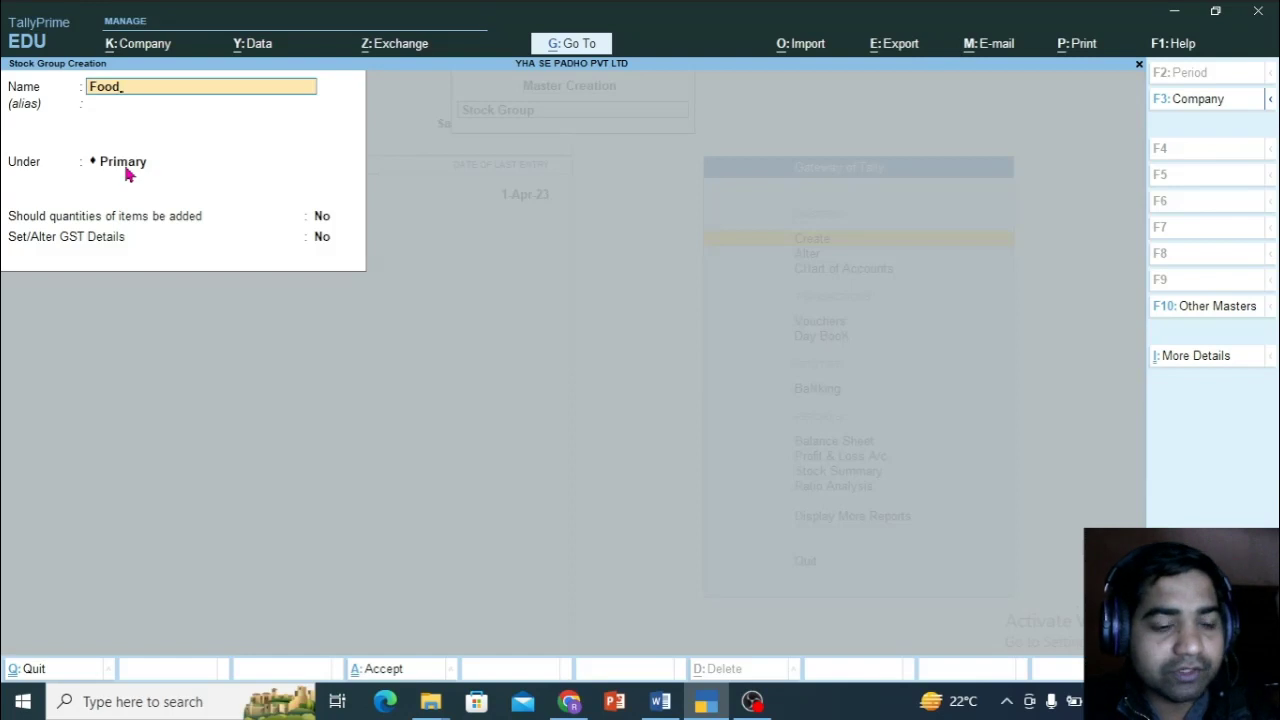
key("ctrl+a")
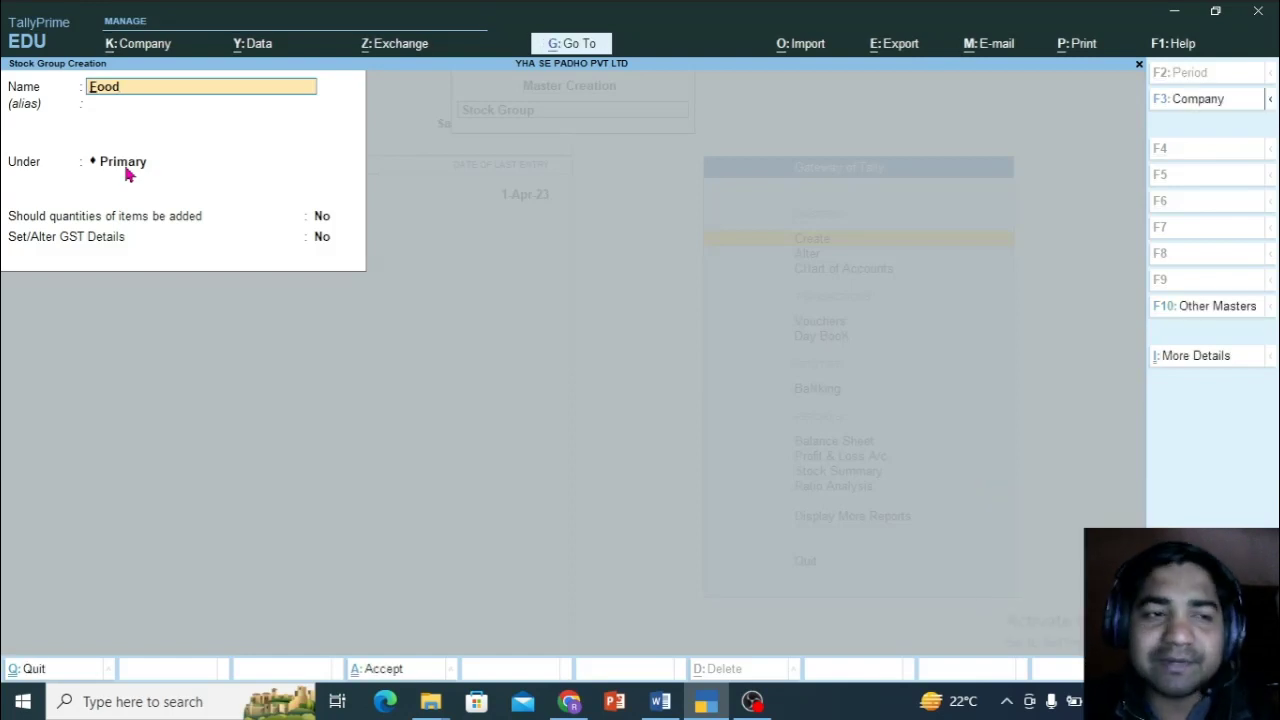
key("alt+Tab")
left_click(324, 400)
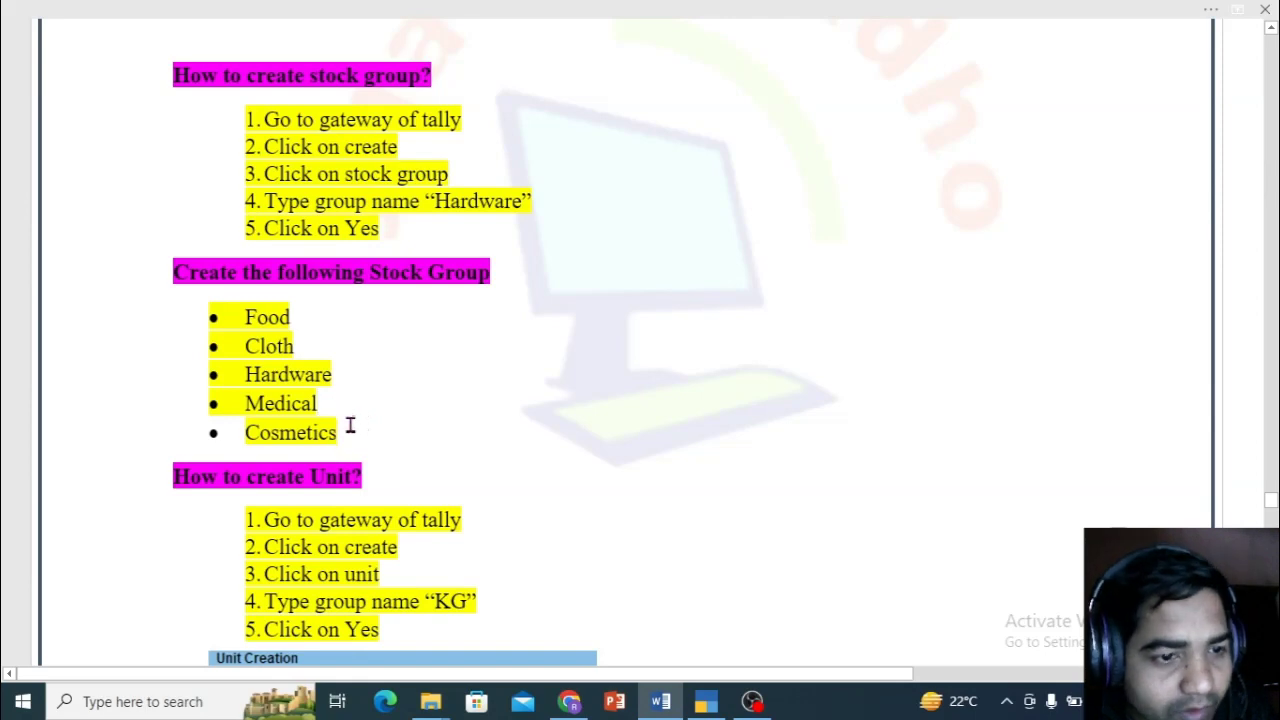
key("alt+Tab")
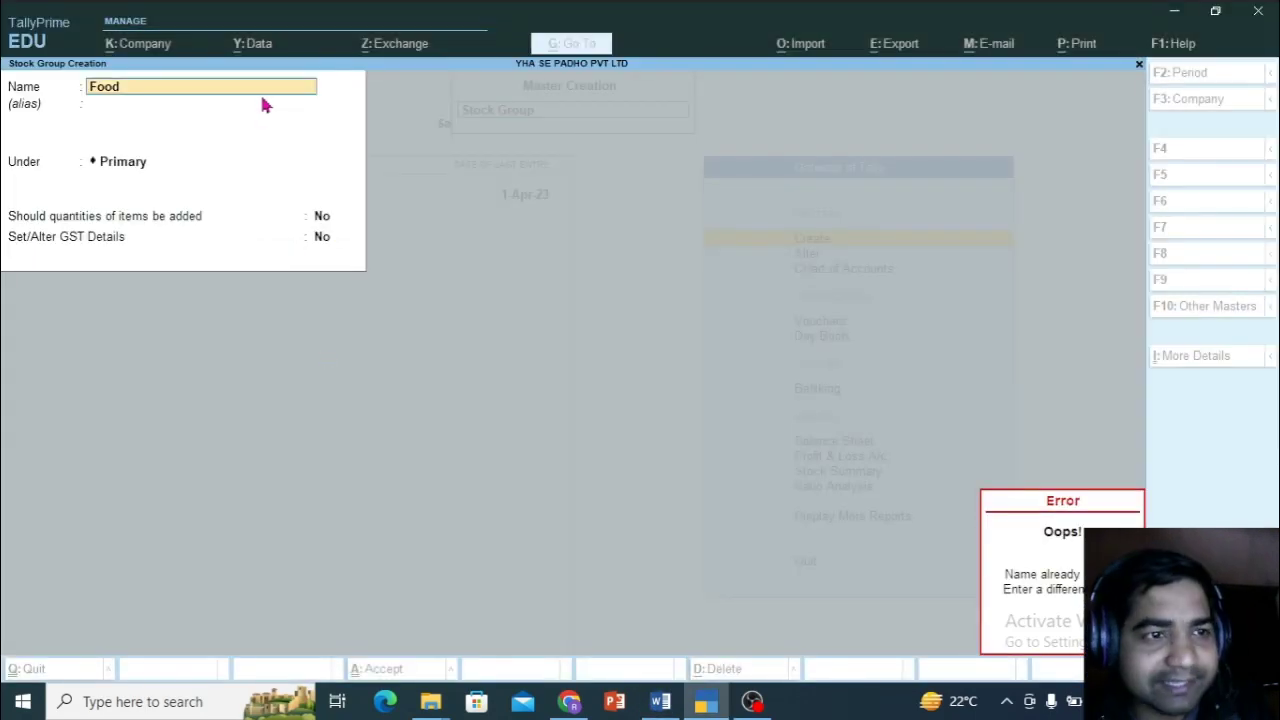
left_click(260, 104)
key("BackSpace")
key("BackSpace")
key("BackSpace")
key("BackSpace")
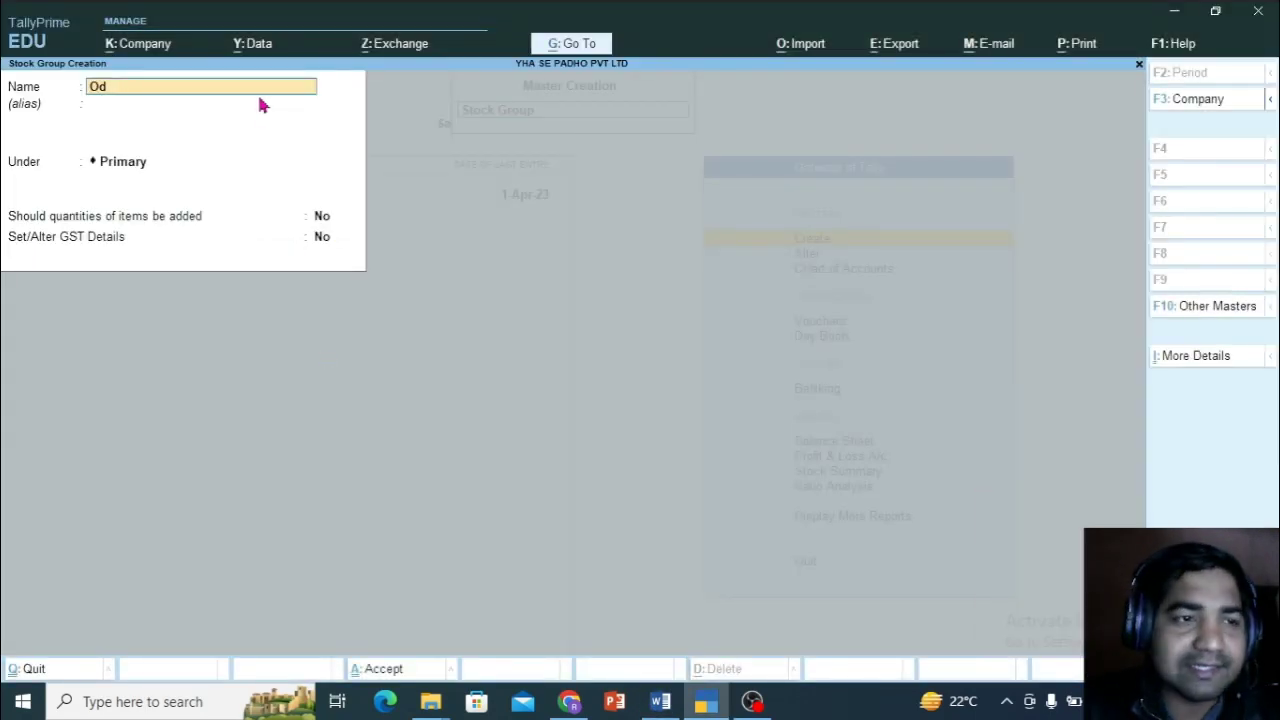
- Create a stock group named Cloth under Primary and go back to the Gateway of Tally
type("Cloth")
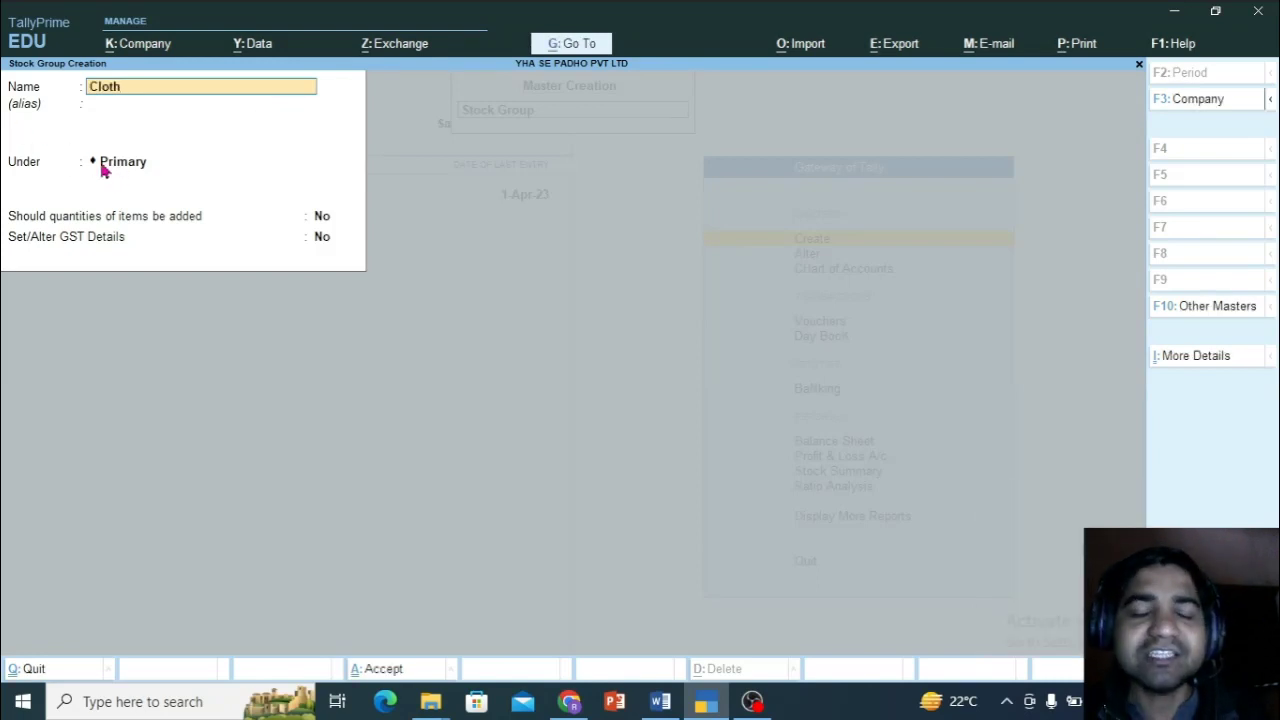
key("ctrl+BackSpace")
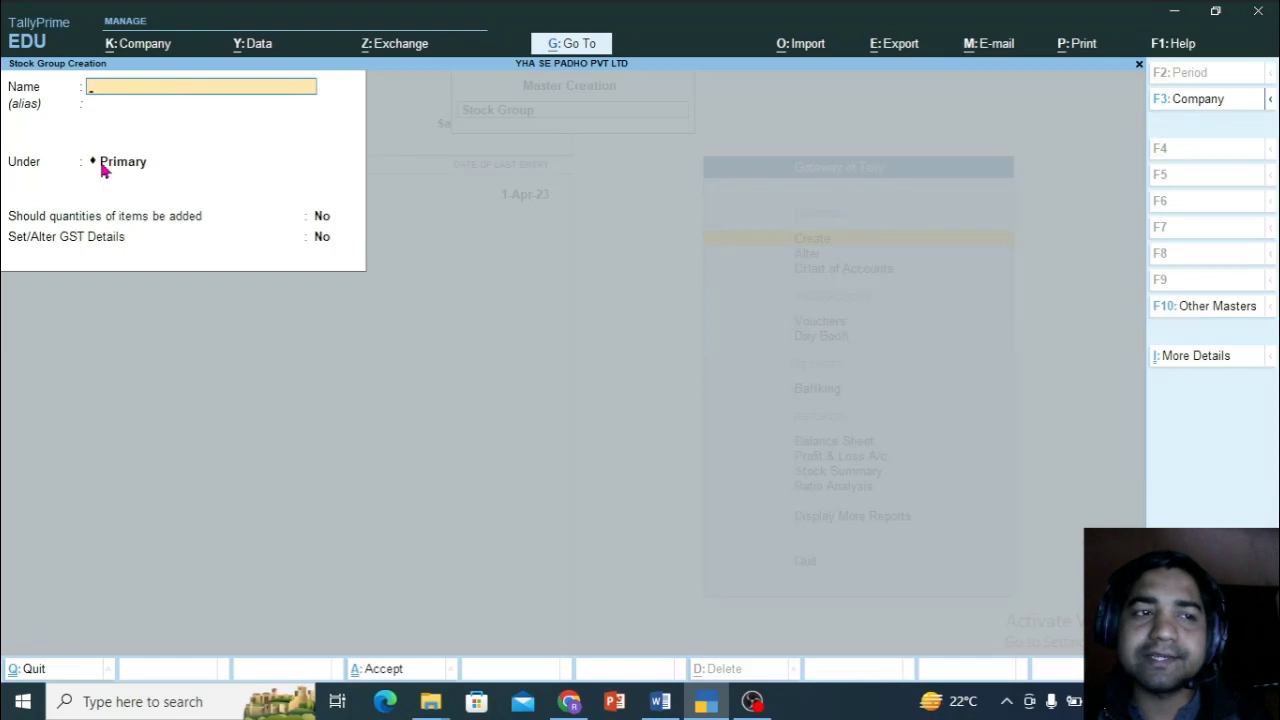
key("Escape")
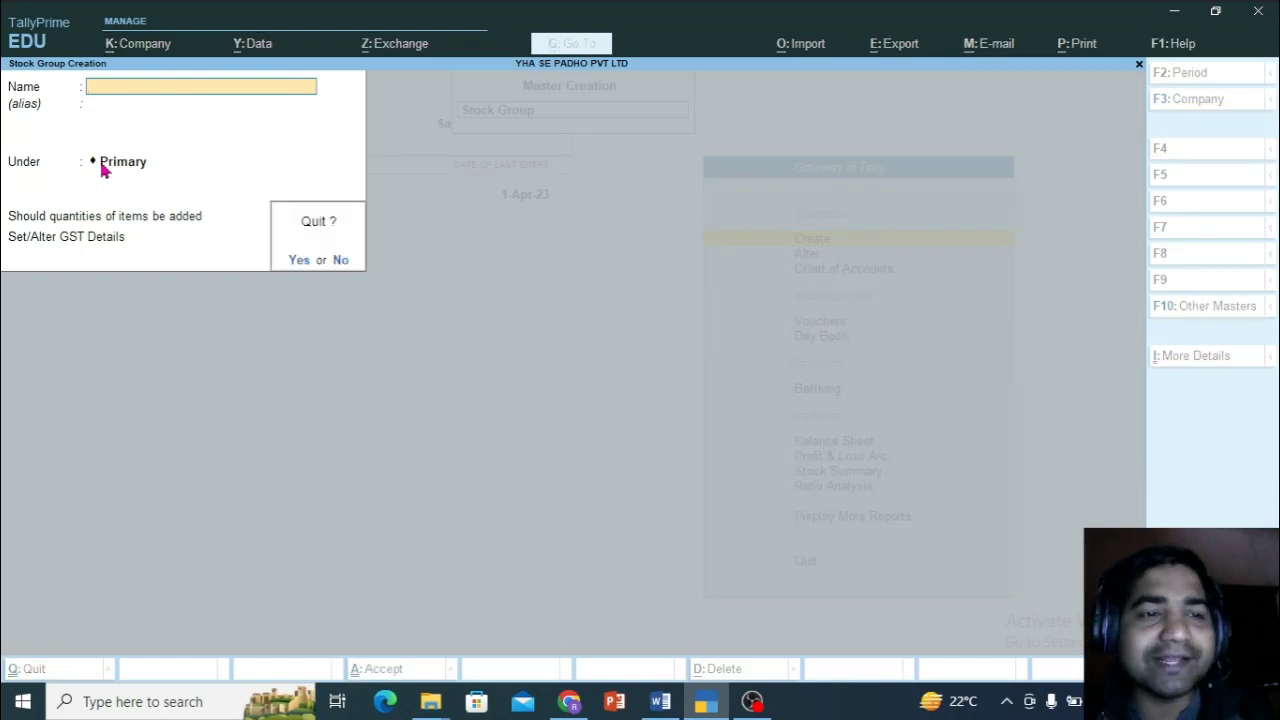
key("y")
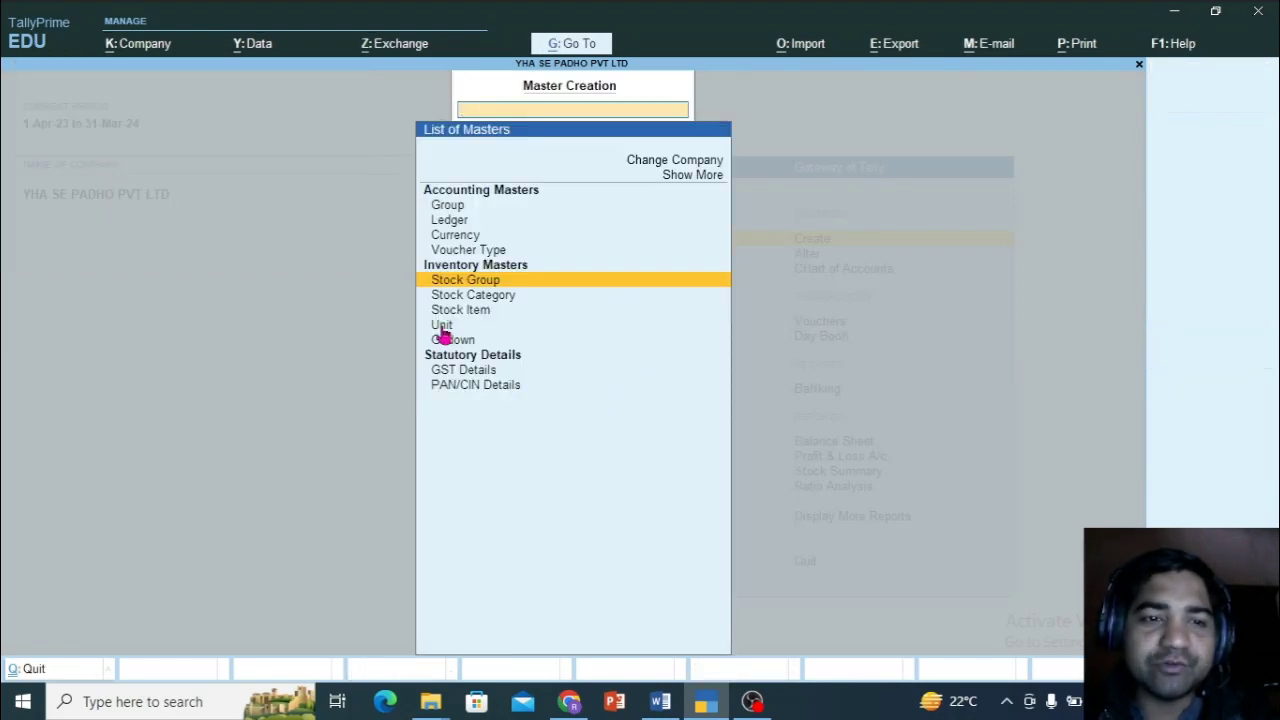
key("Escape")
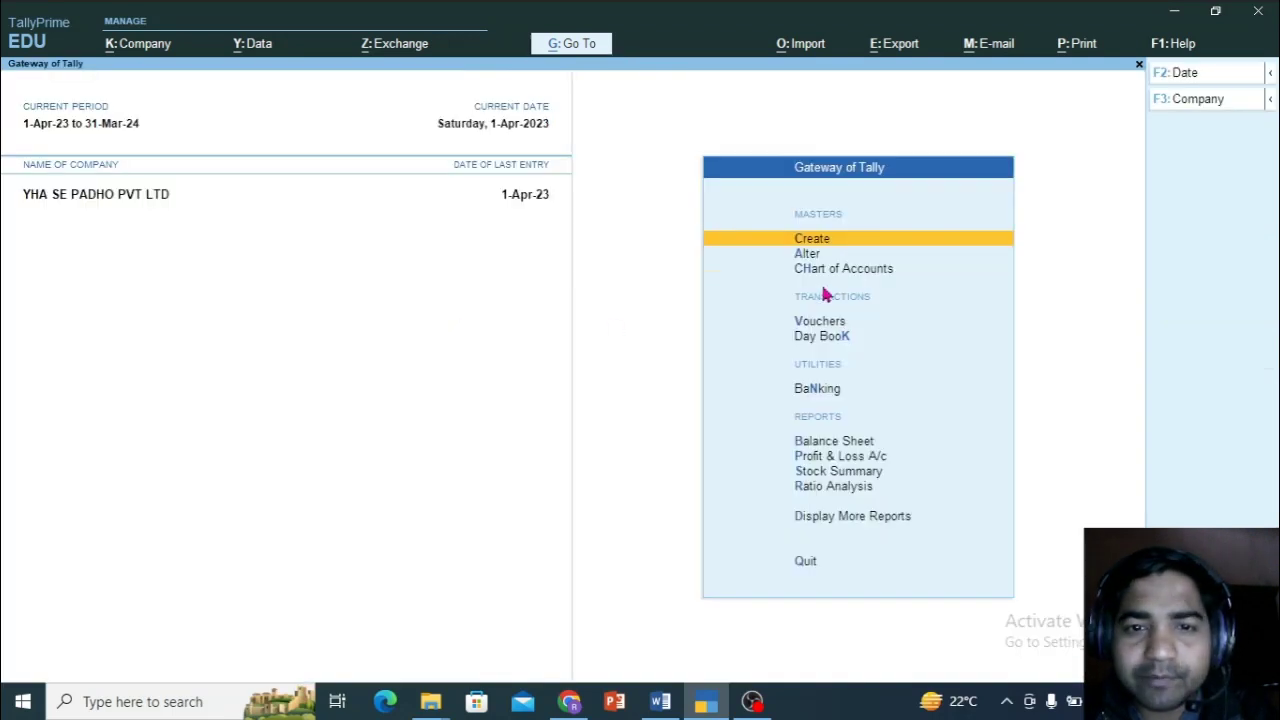
- Start creating a simple unit with the symbol kgs, leaving its formal name blank
left_click(812, 242)
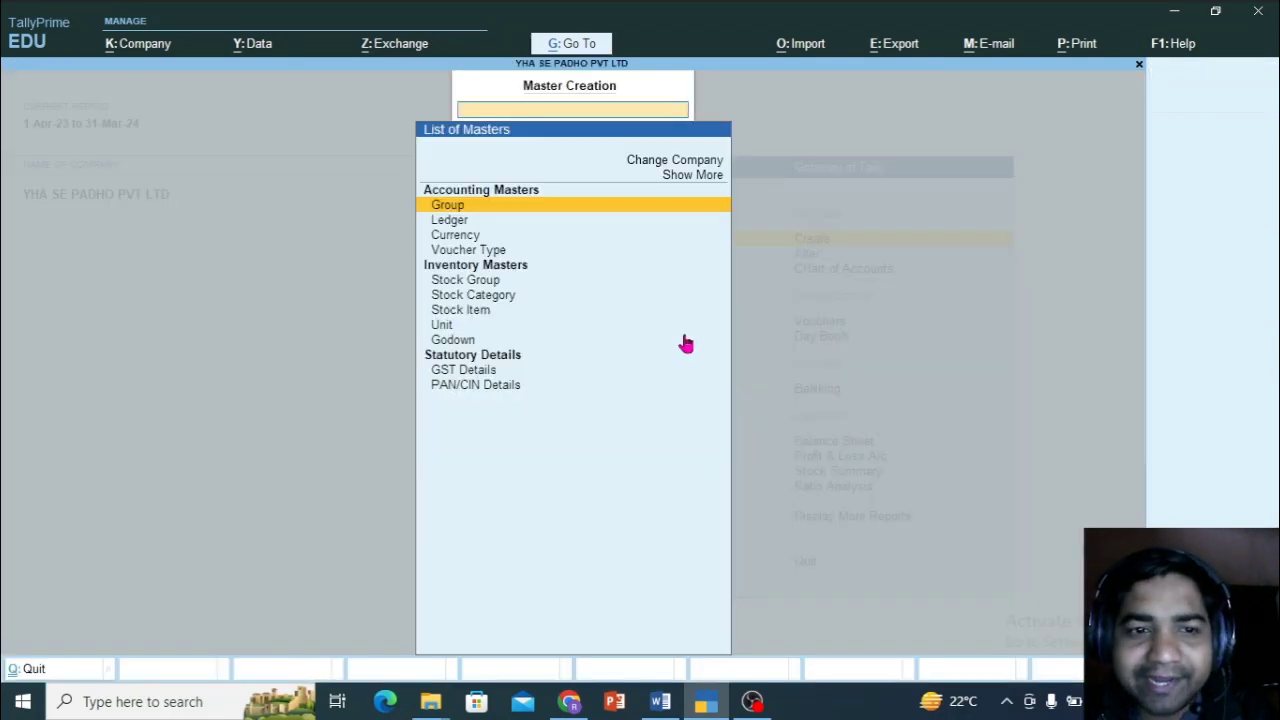
left_click(442, 325)
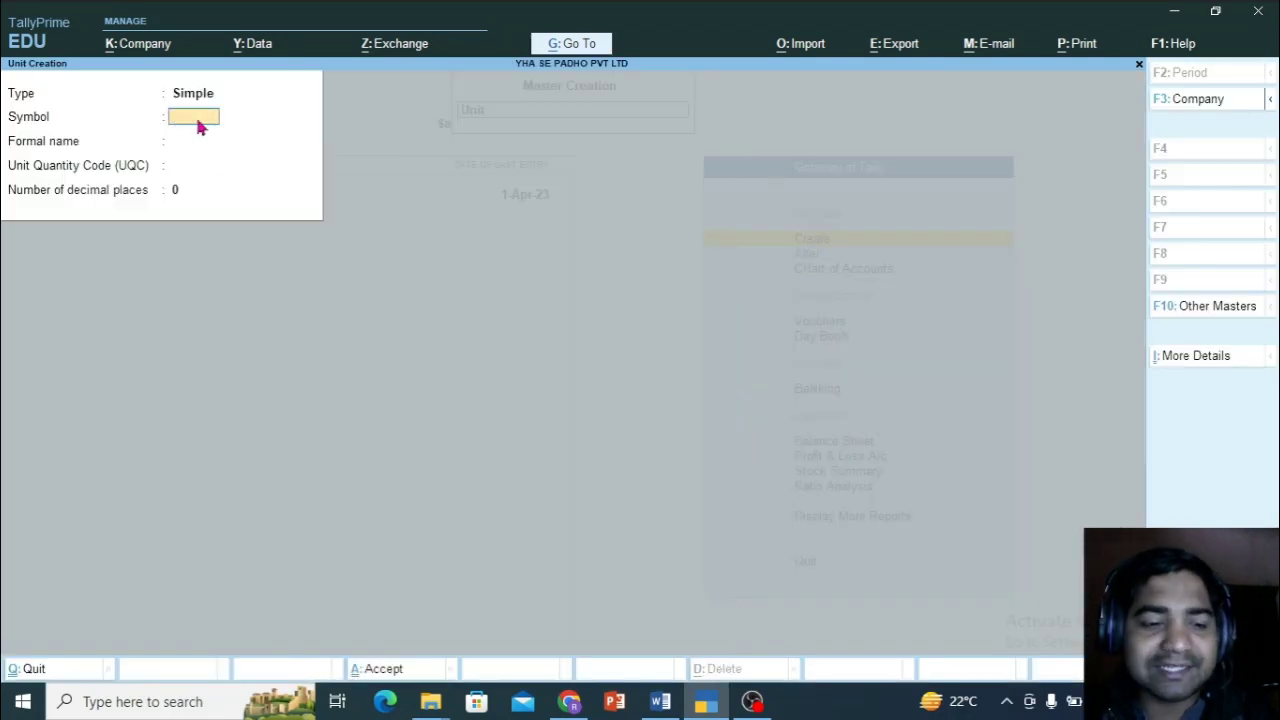
type("kgs")
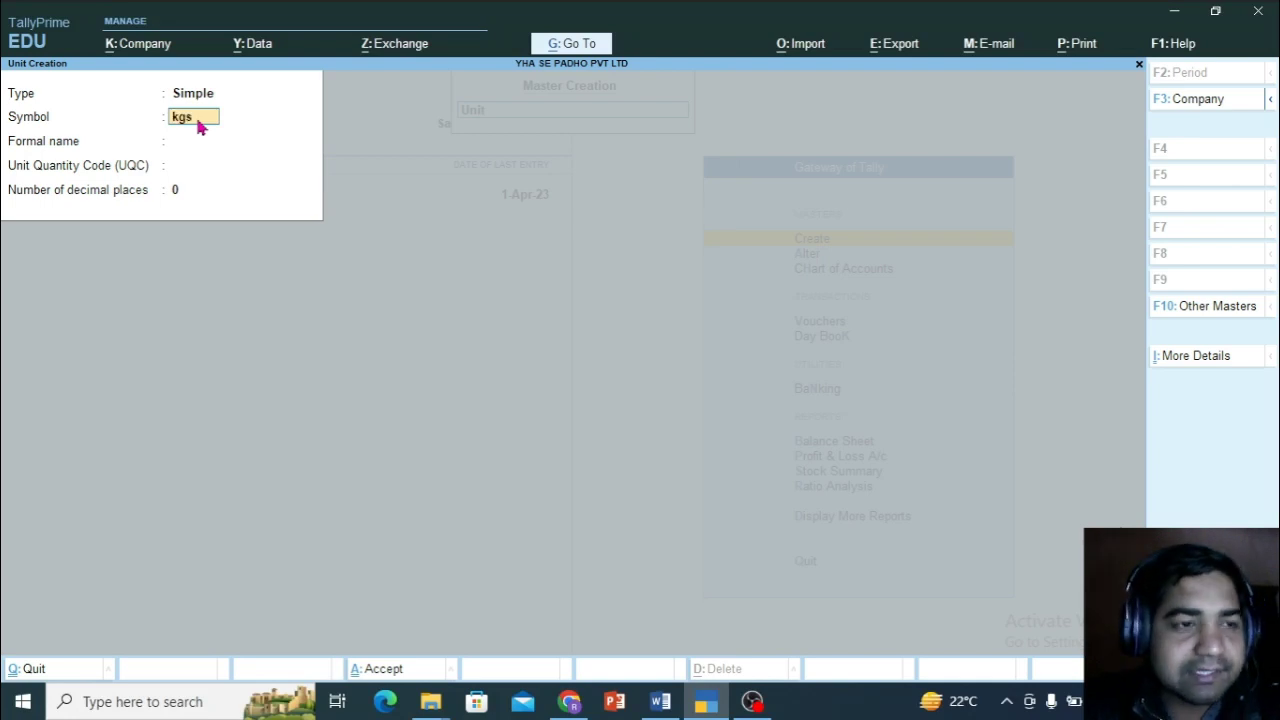
key("Return")
key("Return")
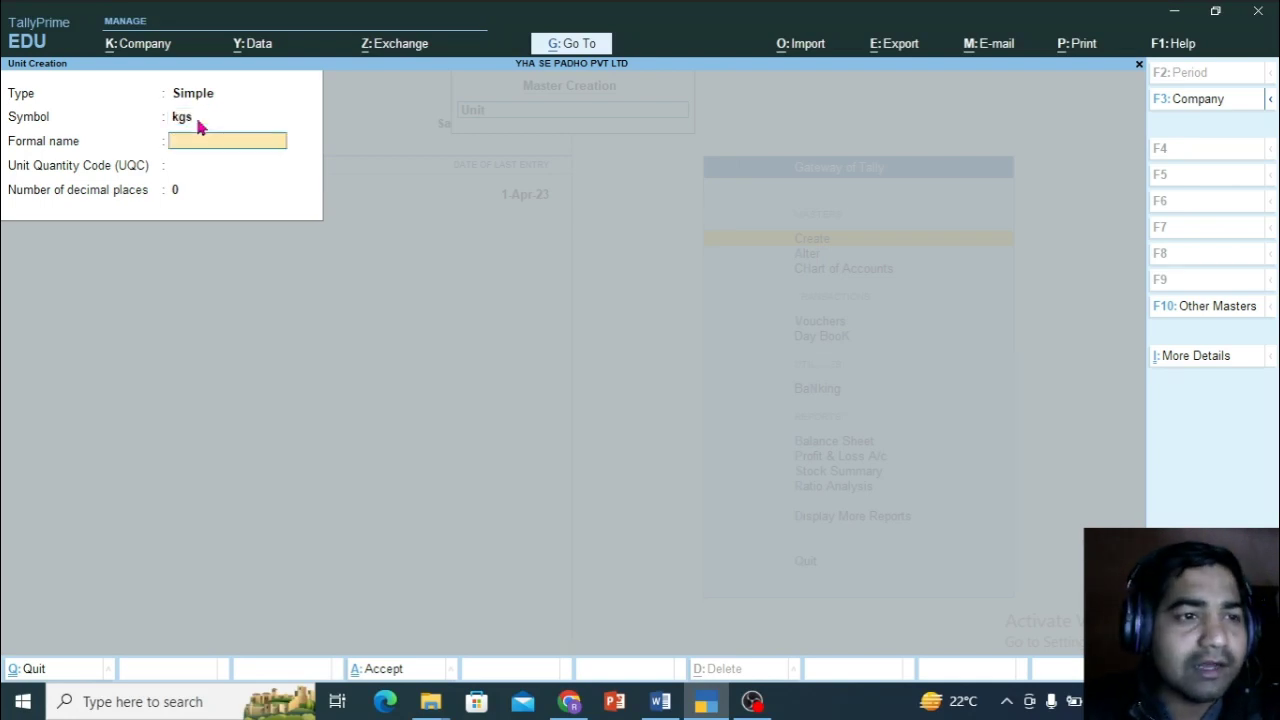
- Assign the unit quantity code KGS-KILOGRAMS to the kgs unit, save it and leave unit creation
key("Down")
key("Down")
key("Down")
key("Down")
key("Down")
key("Down")
key("Down")
key("Down")
key("Down")
key("Down")
key("Down")
key("Down")
key("Down")
key("Down")
key("Down")
key("Down")
key("Down")
key("Down")
key("Down")
key("Down")
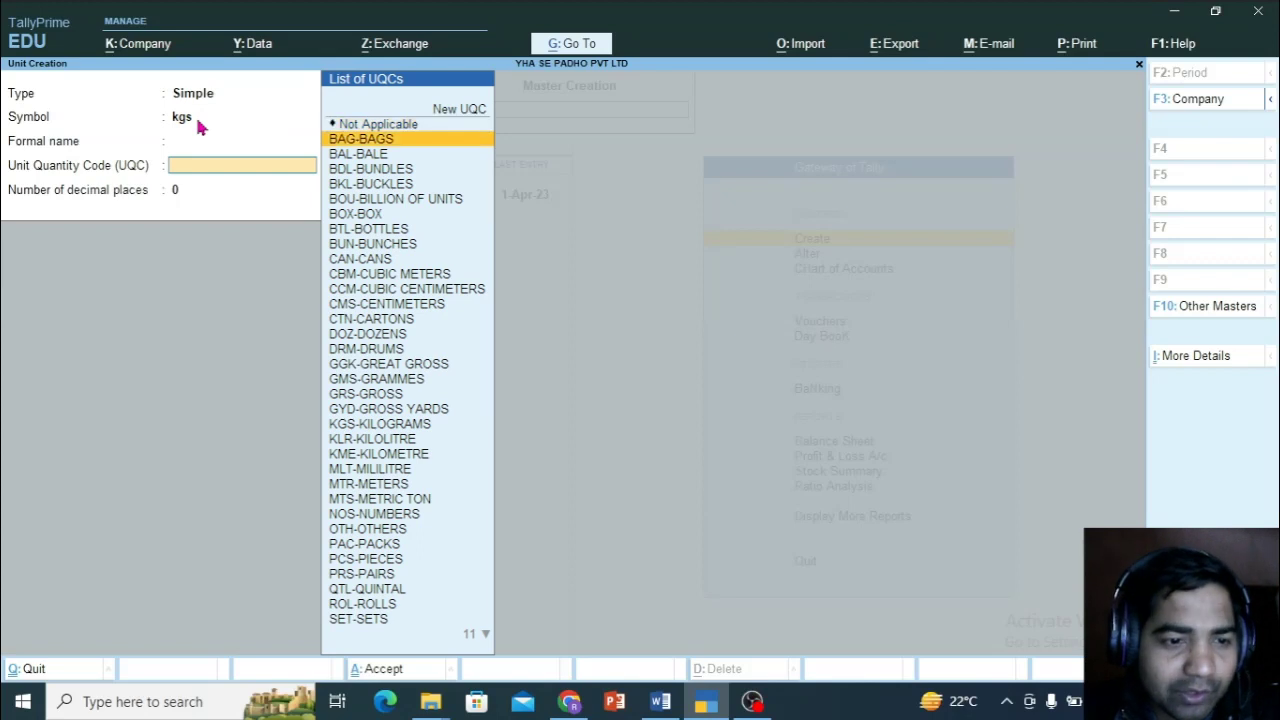
key("Down")
key("Down")
key("Down")
key("Down")
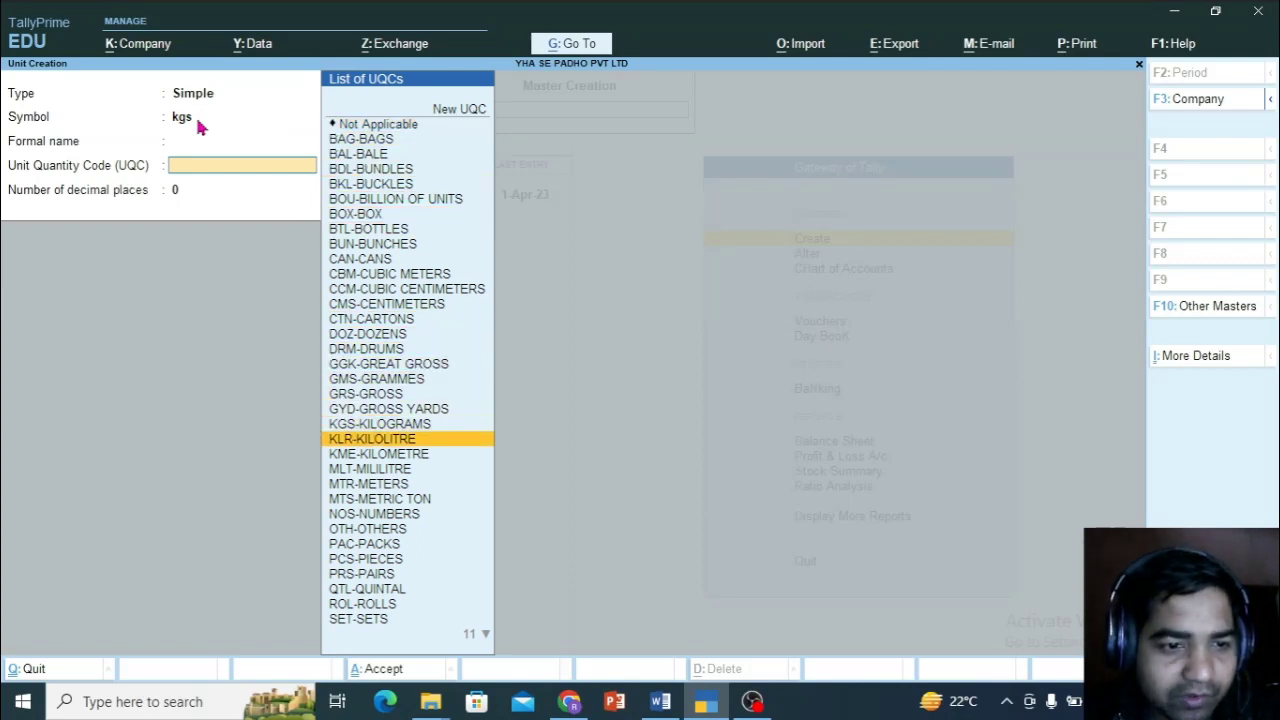
key("Up")
key("Up")
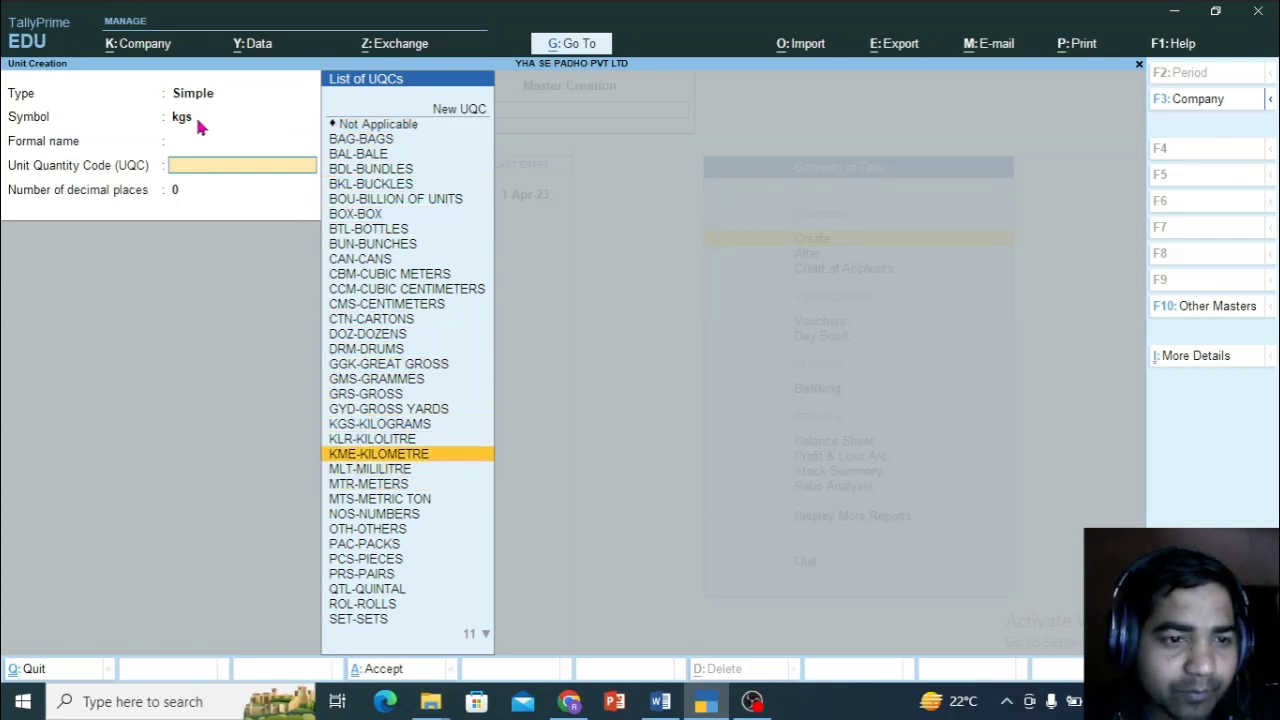
key("Up")
key("Up")
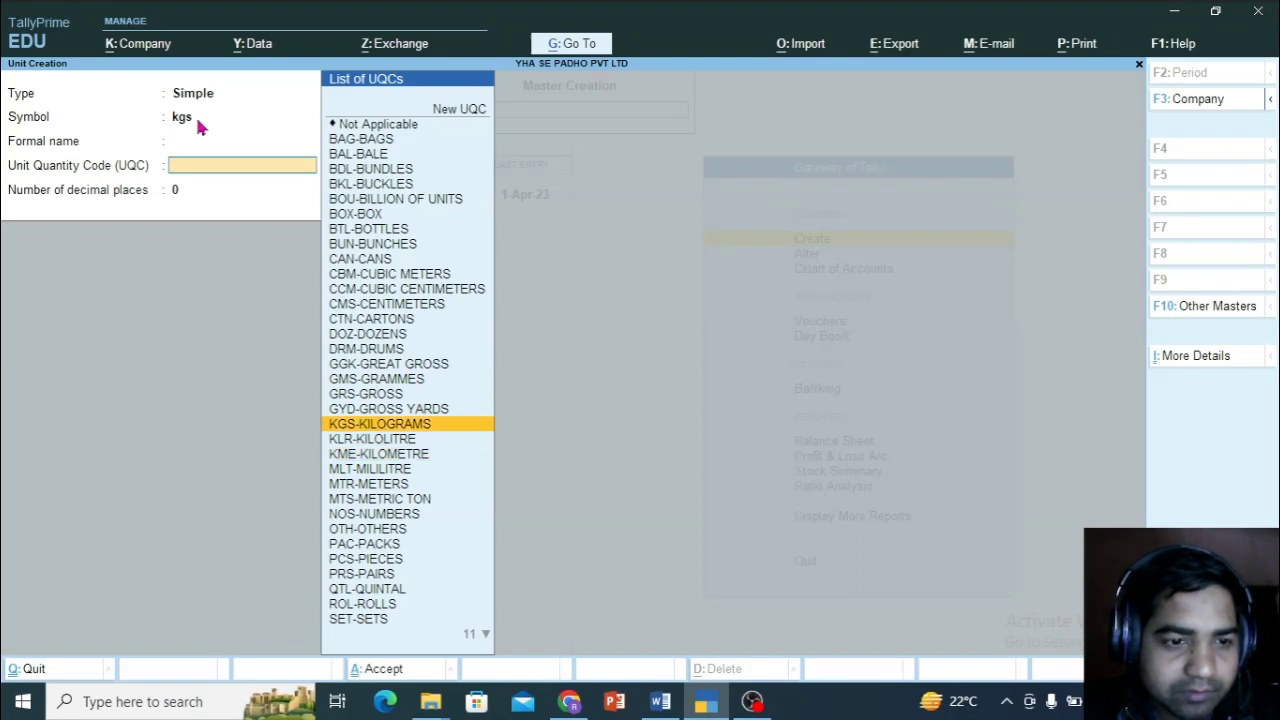
key("Return")
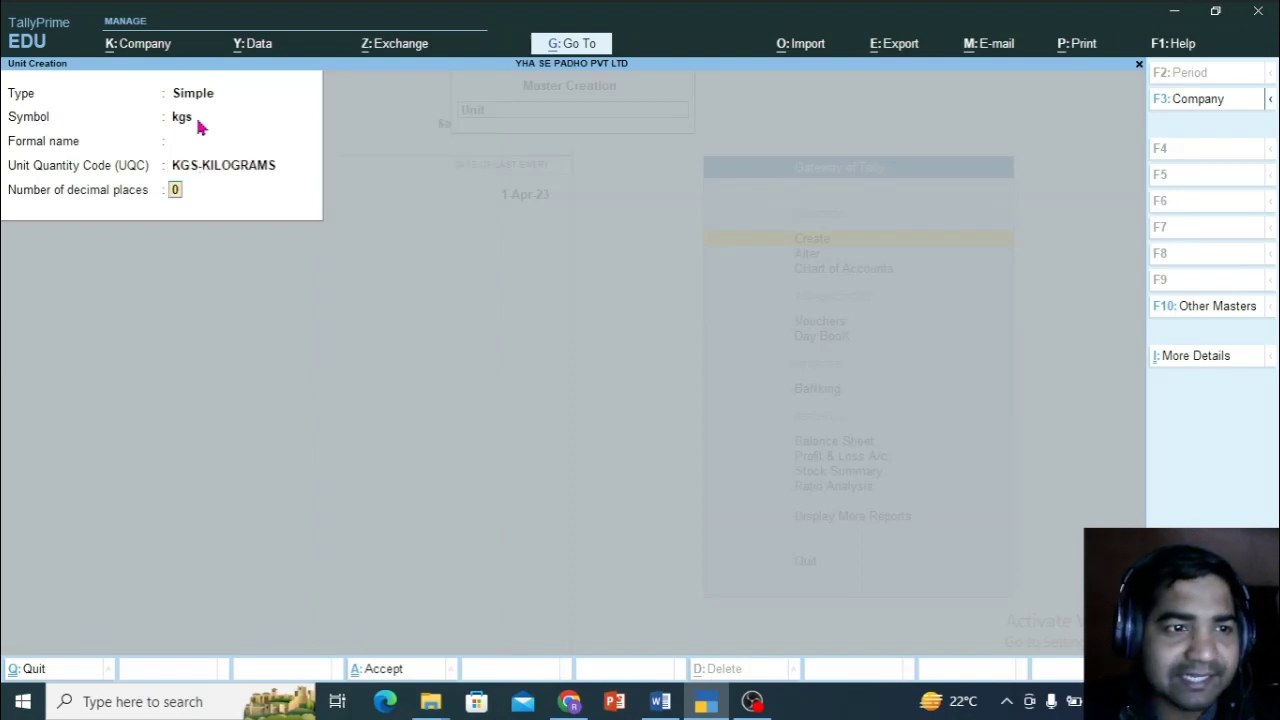
key("ctrl")
key("ctrl+a")
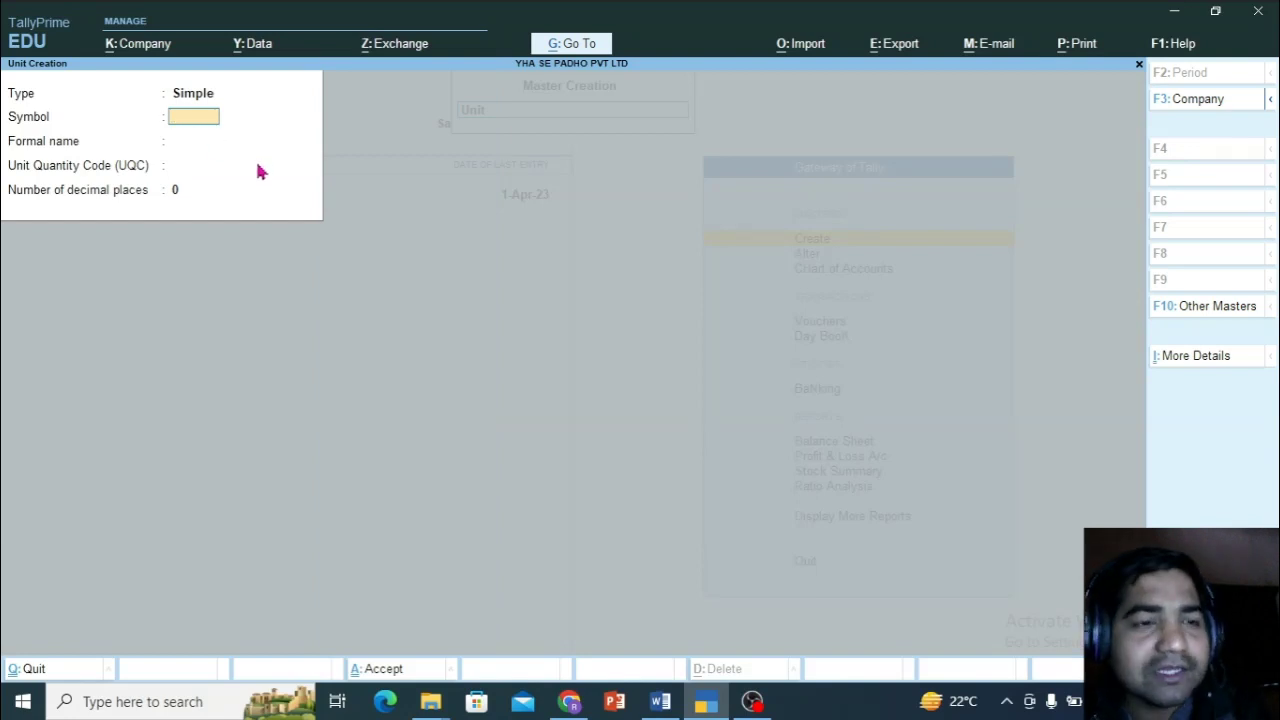
key("Escape")
key("y")
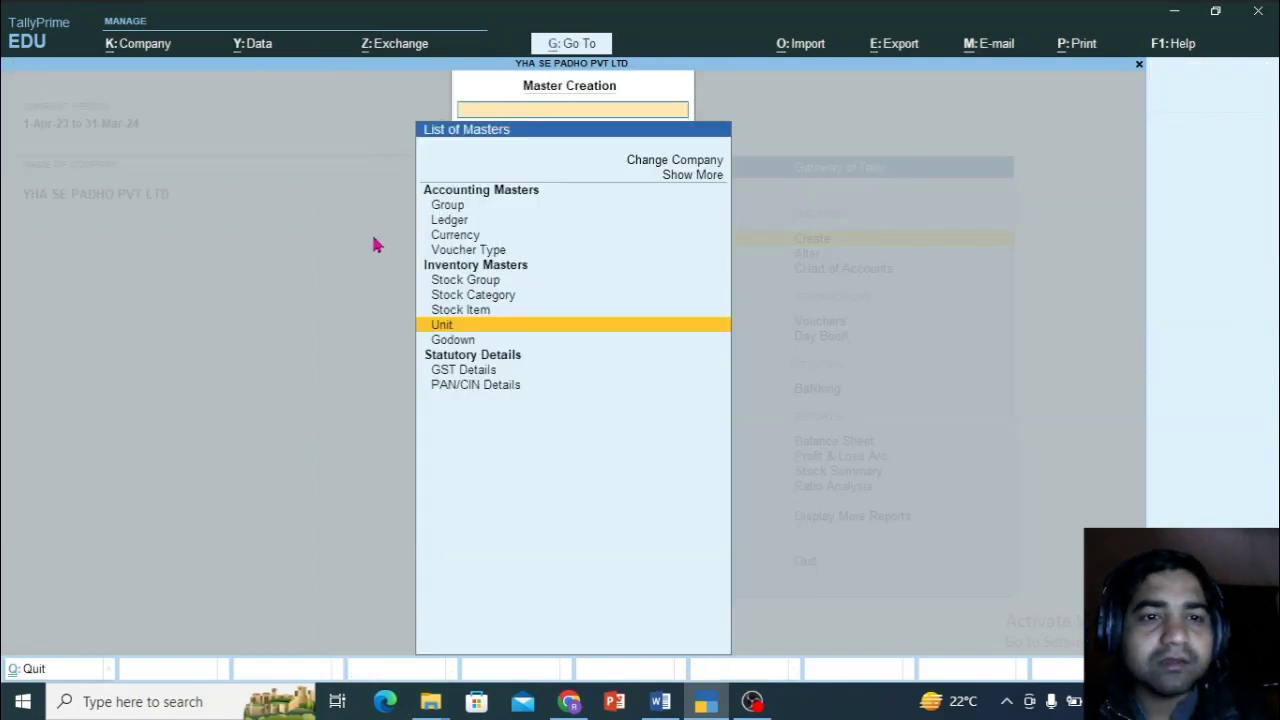
- Leave master creation and review the list of units and the stock item creation steps in the Word notes
key("Escape")
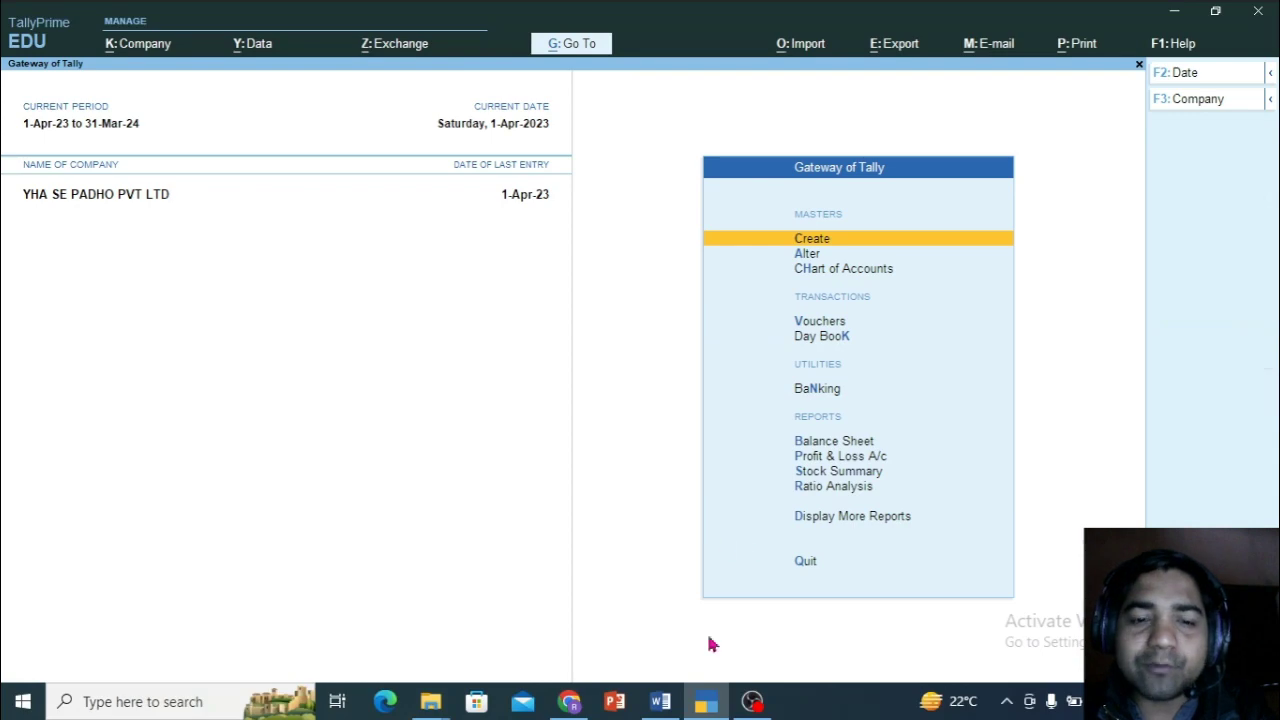
mouse_move(659, 703)
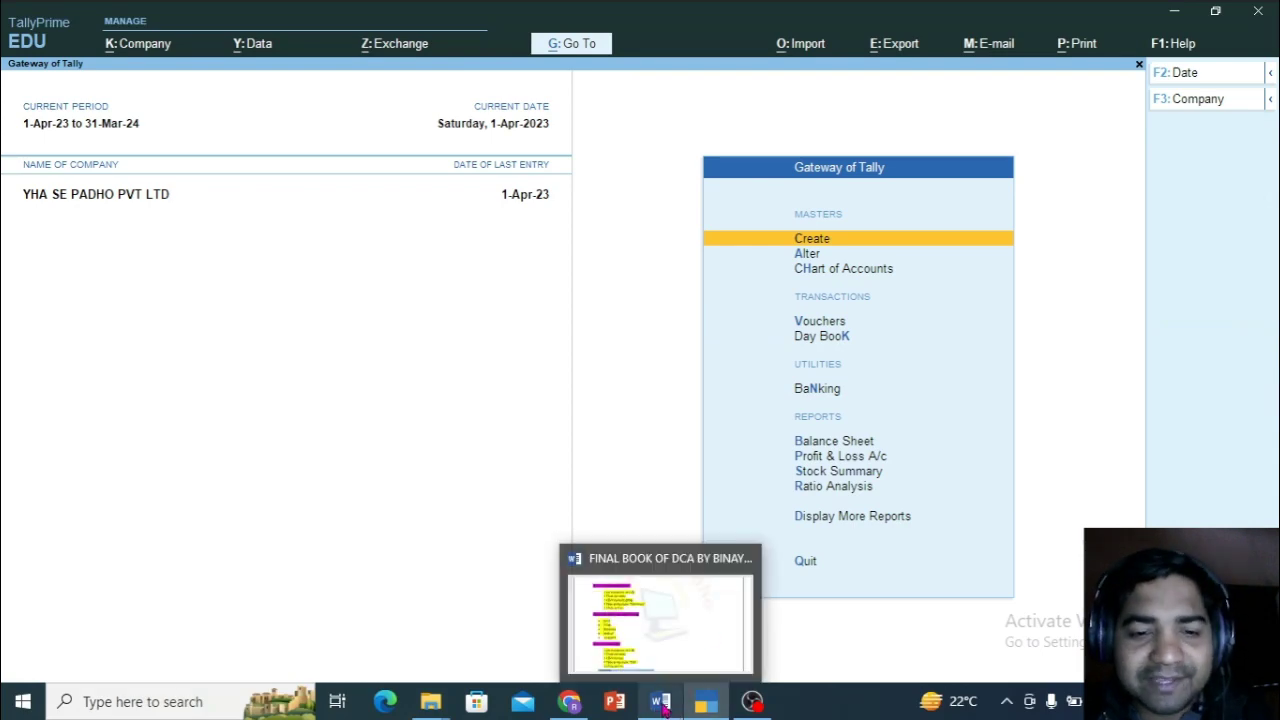
left_click(645, 615)
scroll(630, 575, "down", 7)
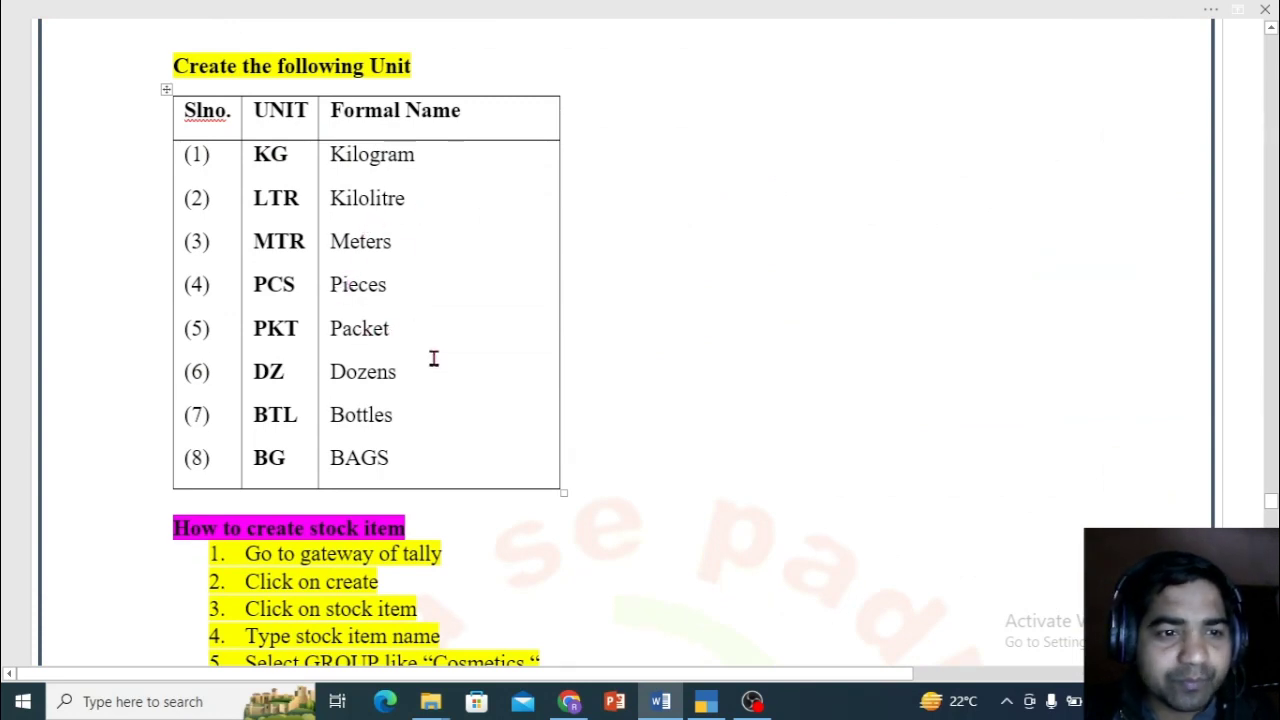
left_click_drag(380, 457, 289, 177)
left_click(749, 357)
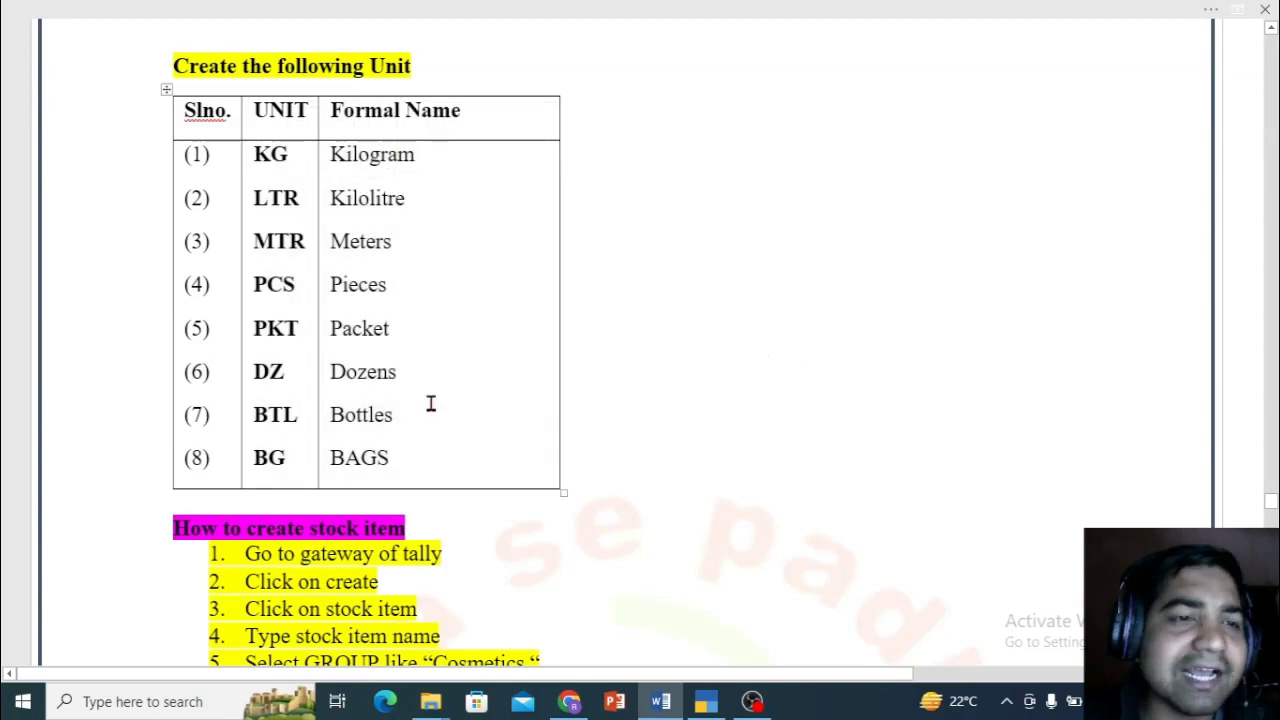
scroll(372, 416, "down", 7)
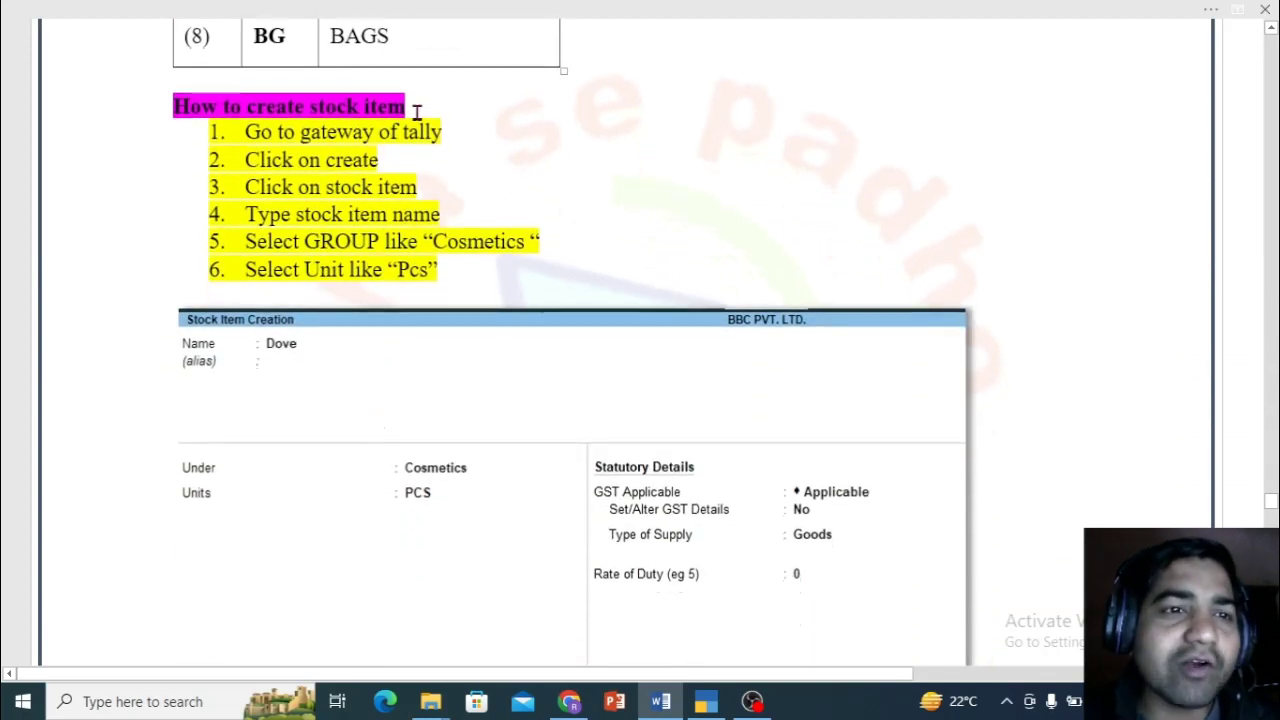
scroll(390, 131, "down", 1)
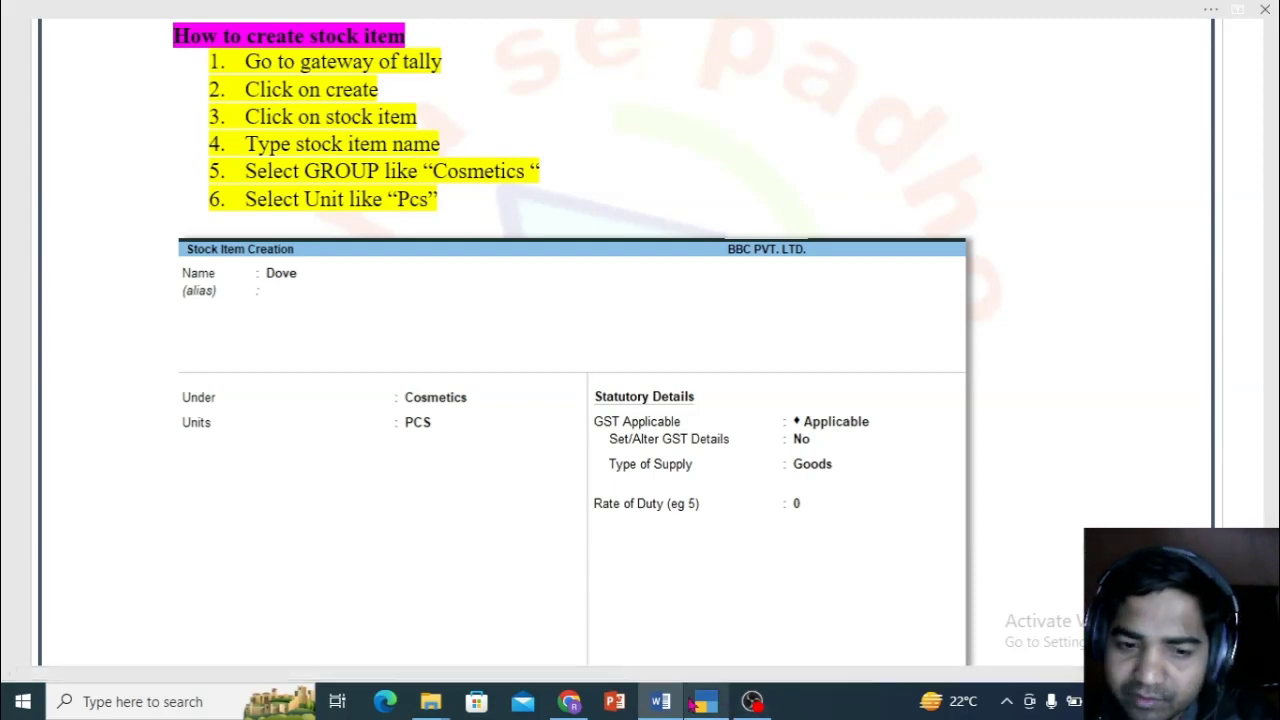
- Switch to TallyPrime and start creating a stock item named Watch, leaving its alias blank
left_click(706, 701)
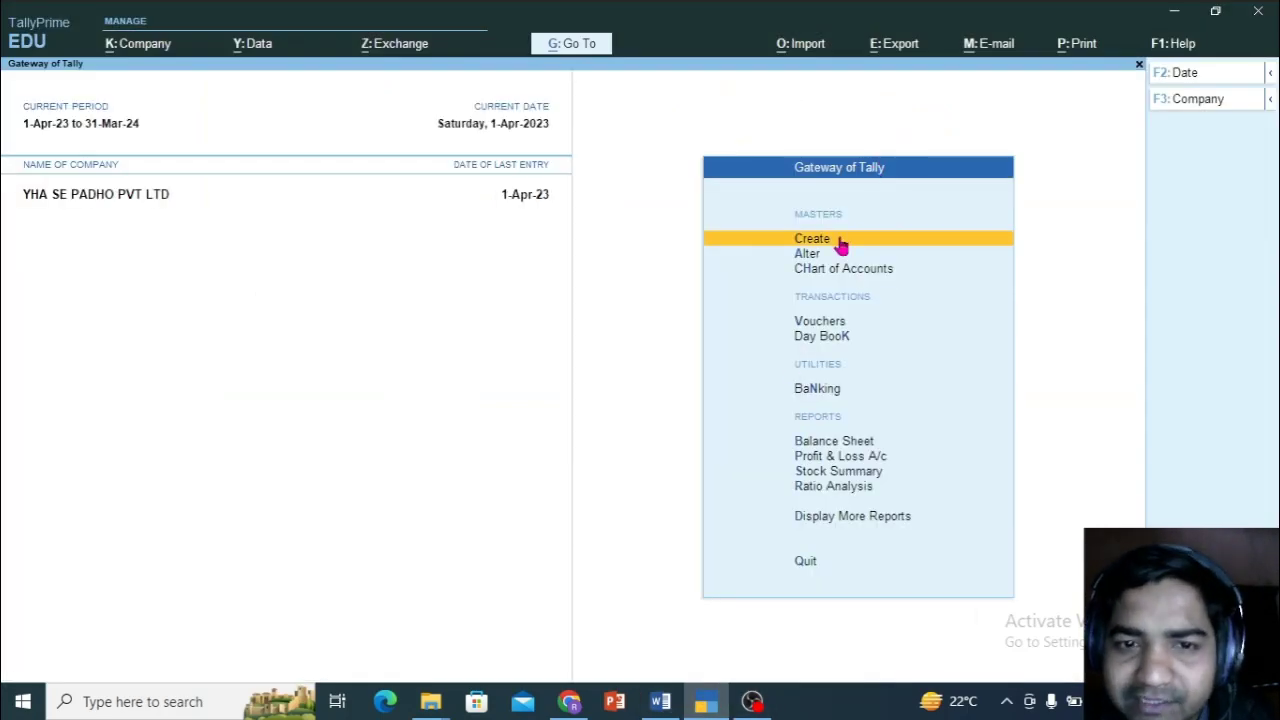
left_click(840, 243)
left_click(480, 312)
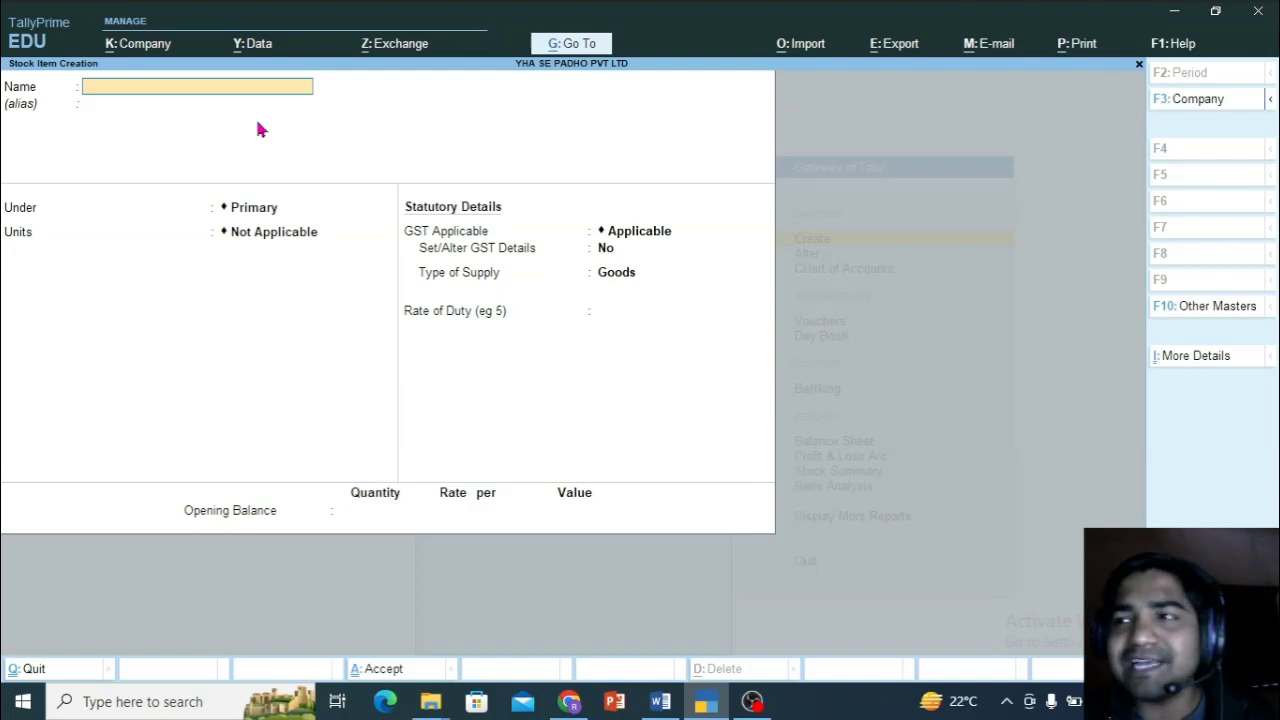
type("Watch")
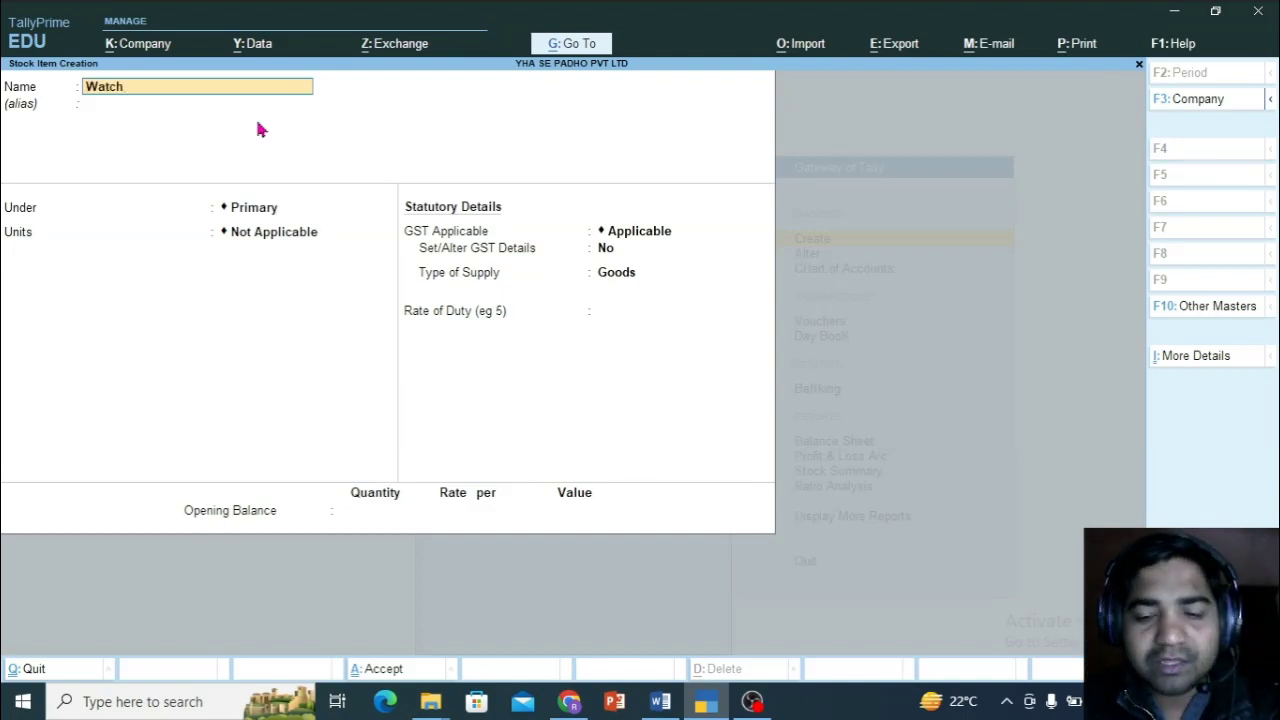
key("Return")
key("Return")
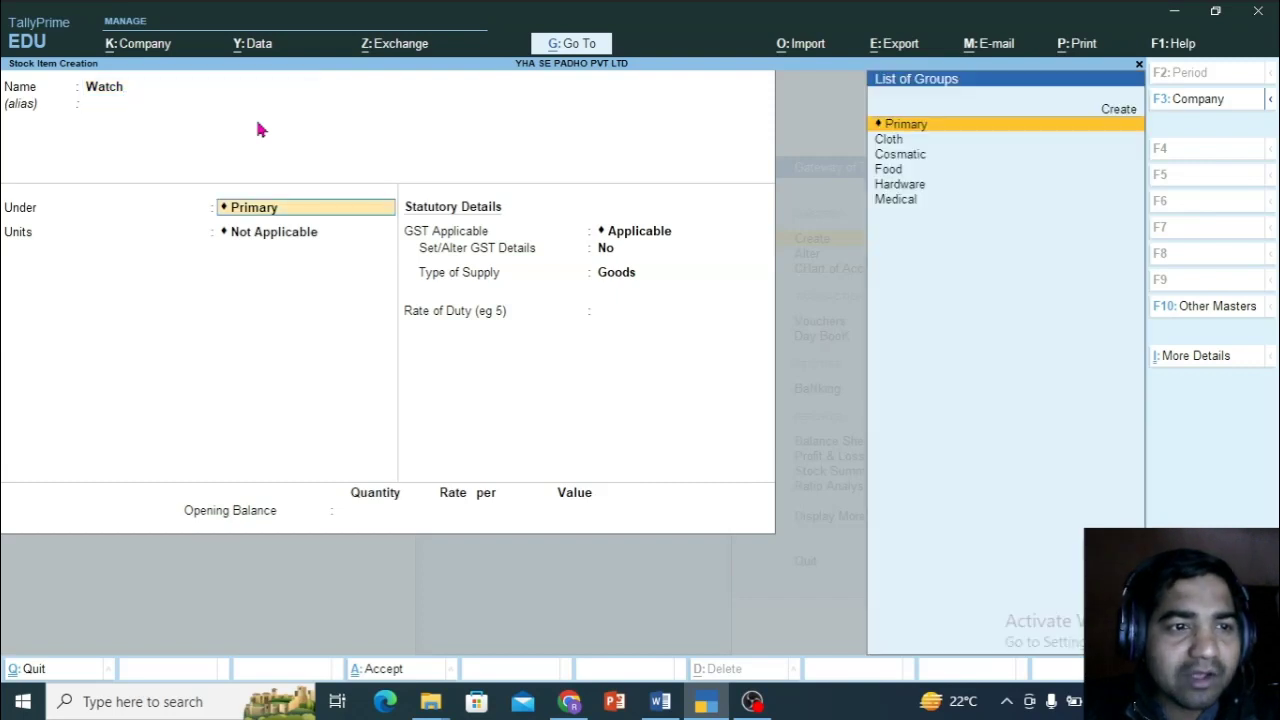
- Place the Watch item under Hardware with the unit pcs, save it and go back to the Gateway of Tally
left_click(911, 189)
left_click(966, 186)
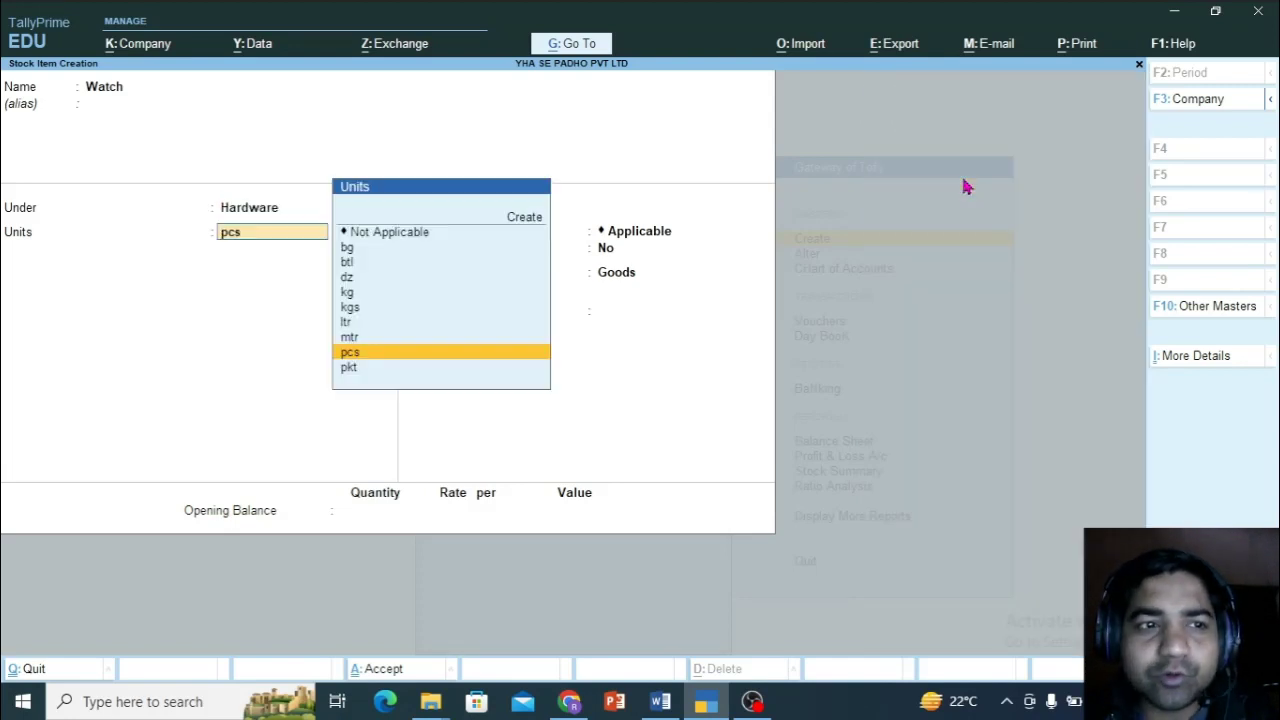
left_click(381, 352)
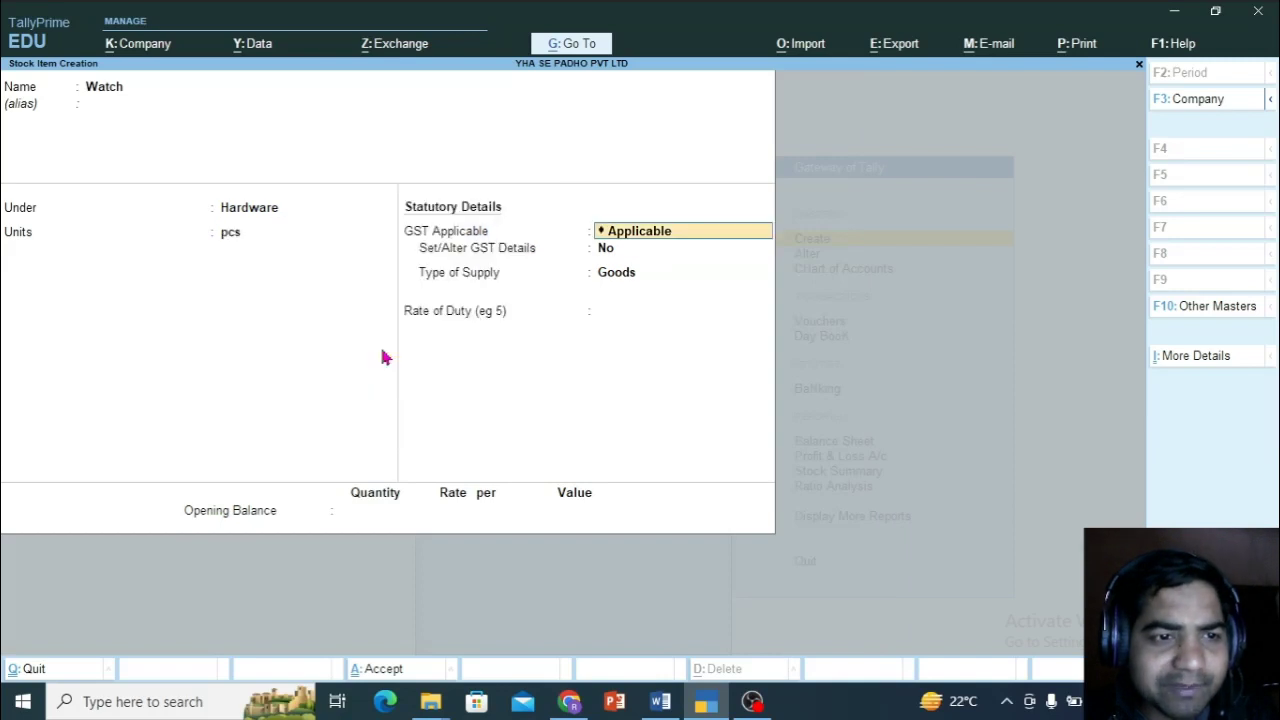
key("ctrl")
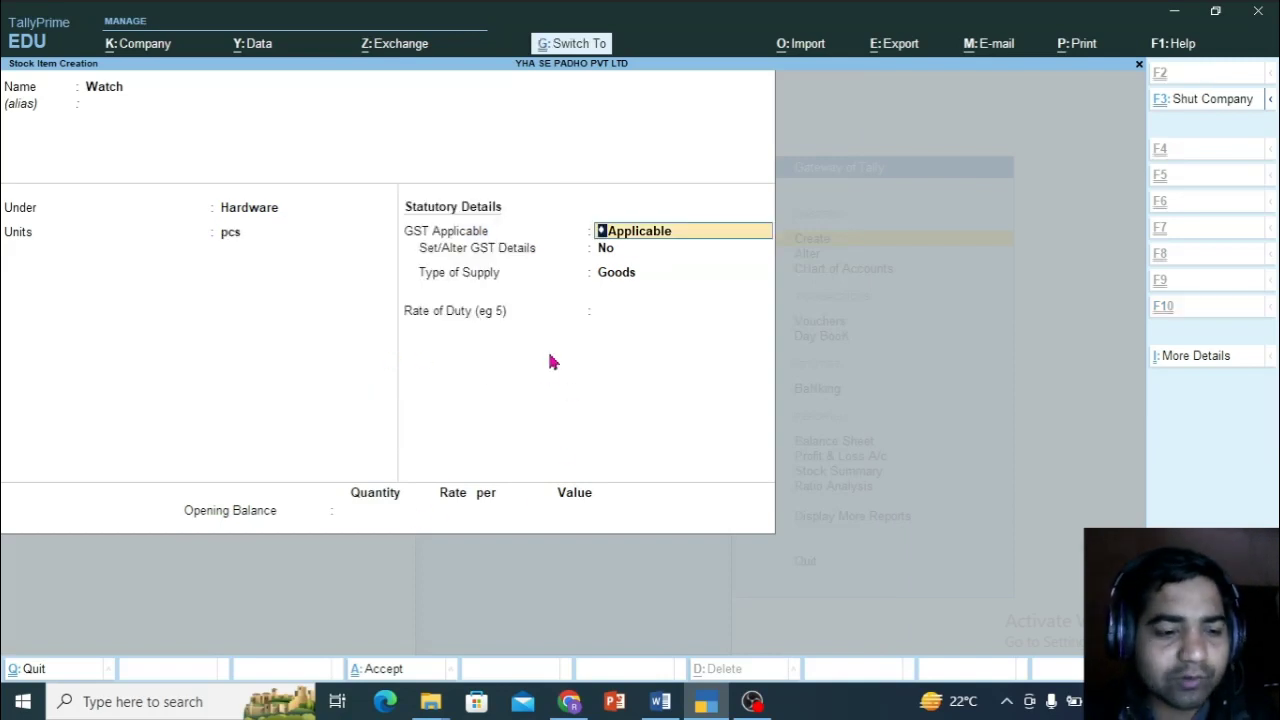
key("ctrl+a")
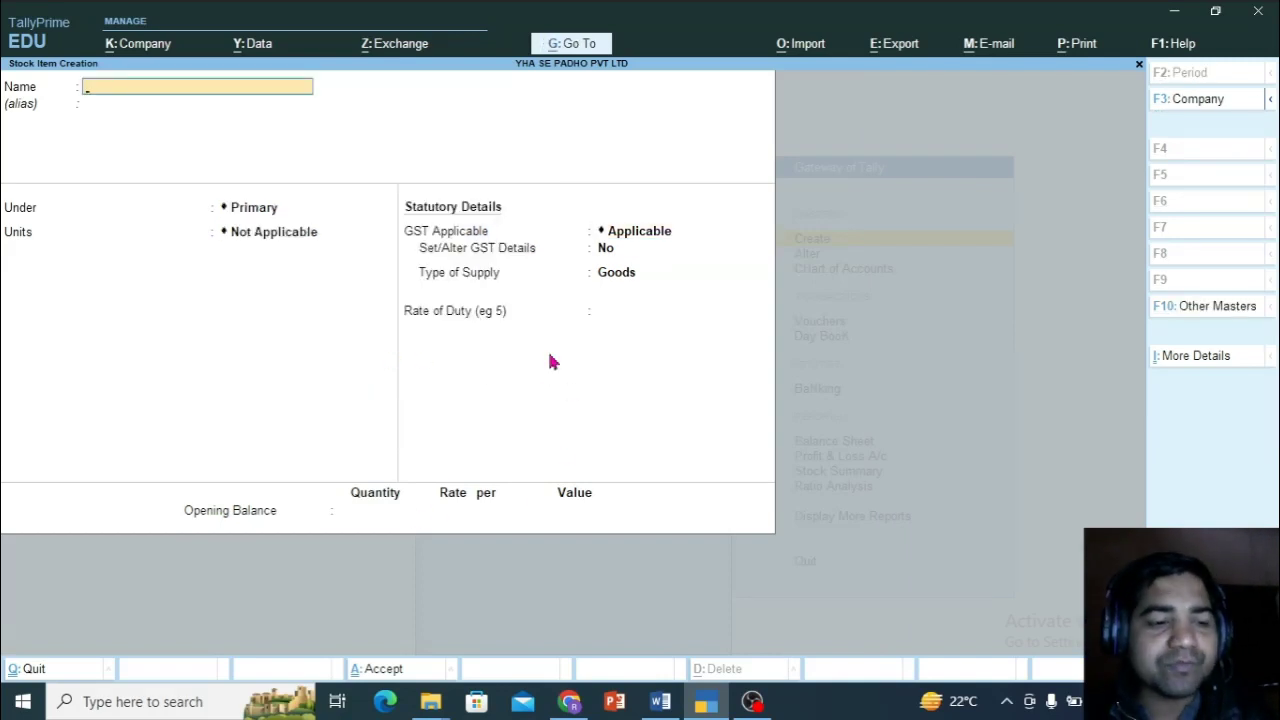
key("Escape")
key("y")
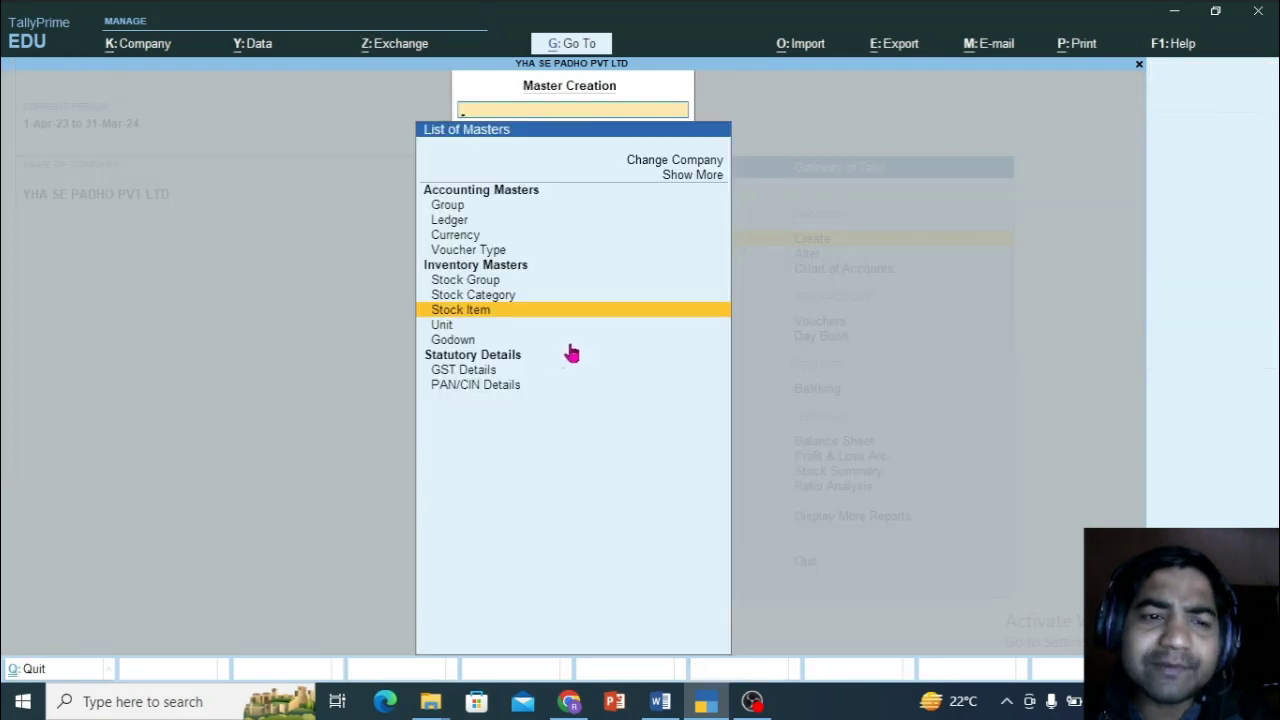
key("Escape")
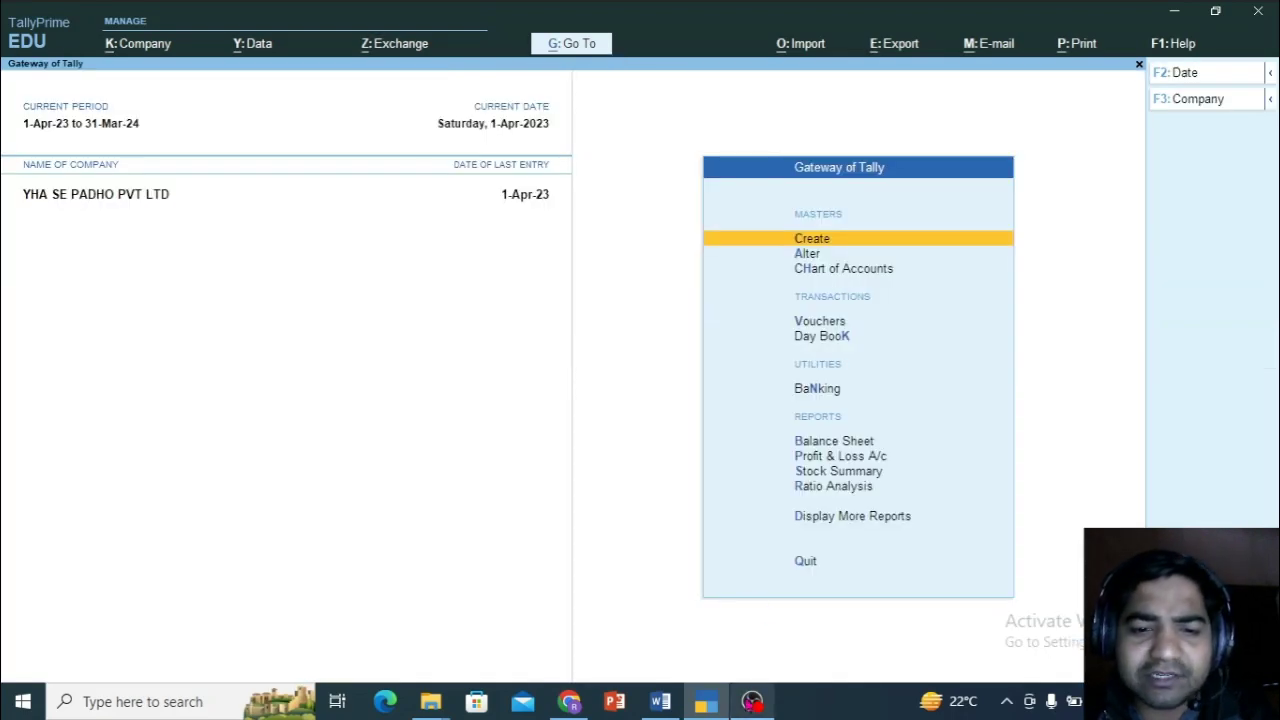
- Examine the table of stock items to create, the voucher types and the purchase voucher steps in the Word notes
left_click(660, 701)
scroll(340, 420, "down", 5)
scroll(347, 418, "down", 8)
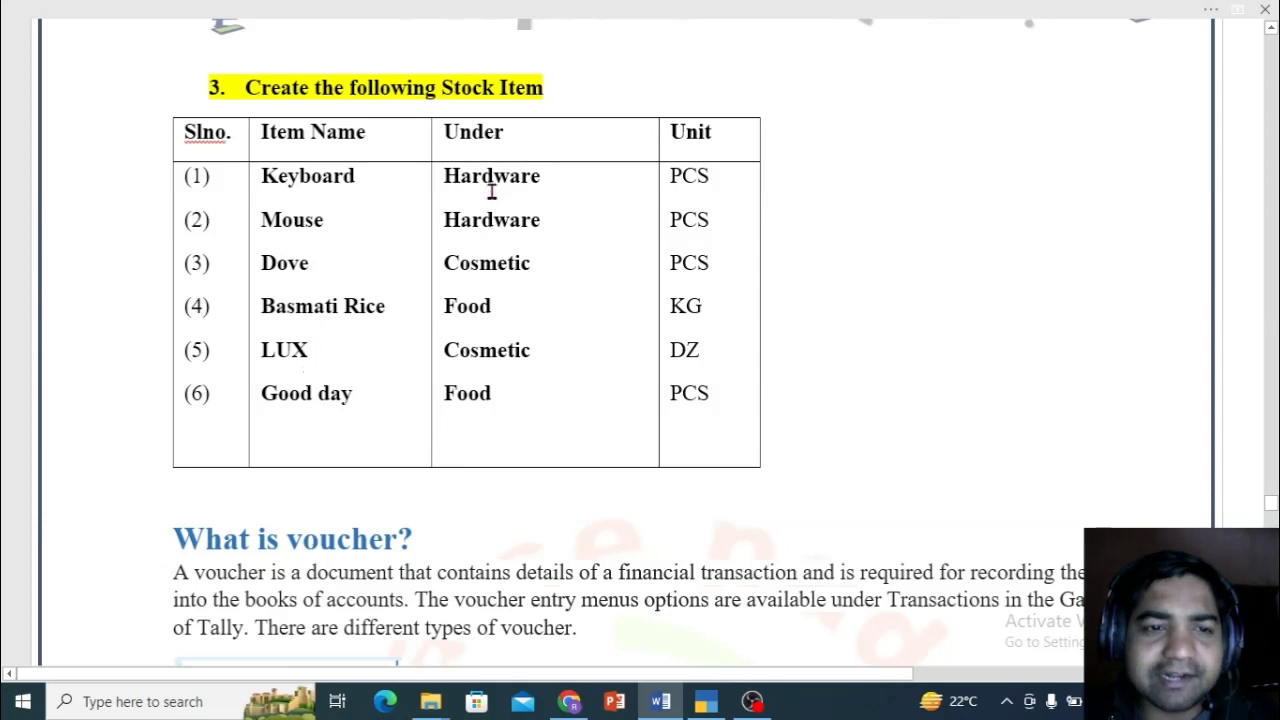
left_click_drag(552, 177, 441, 175)
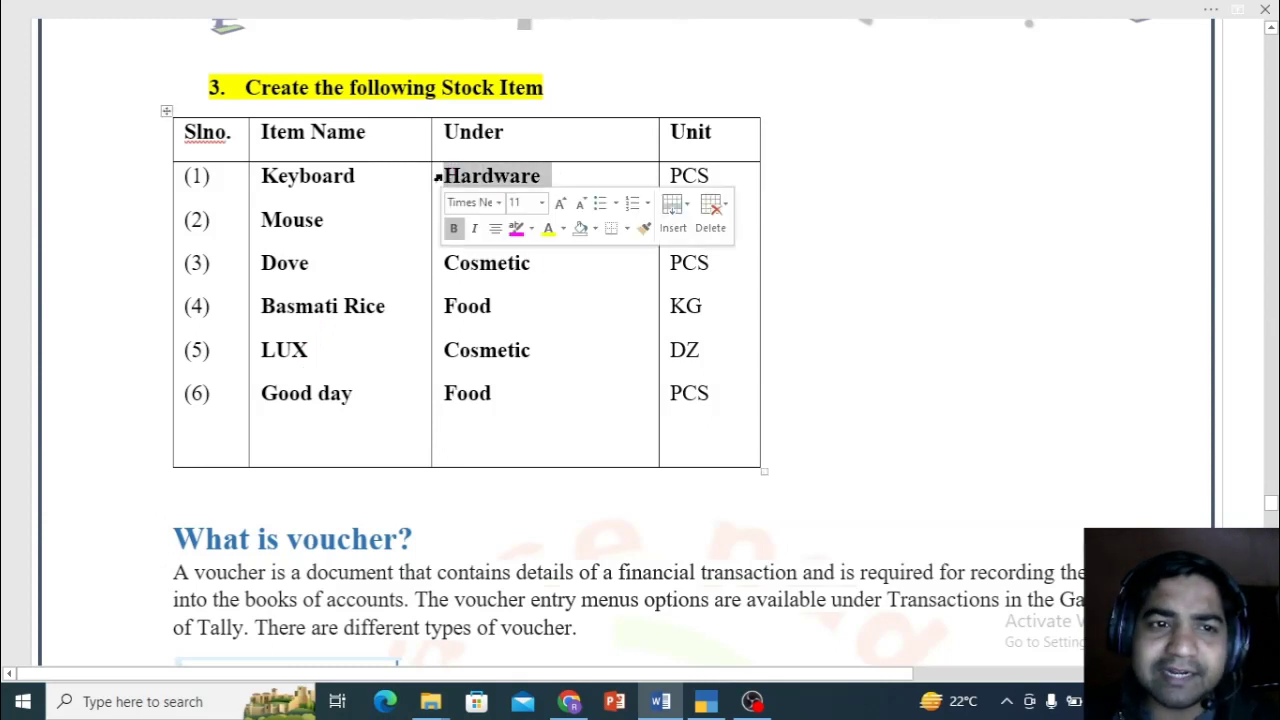
left_click(615, 310)
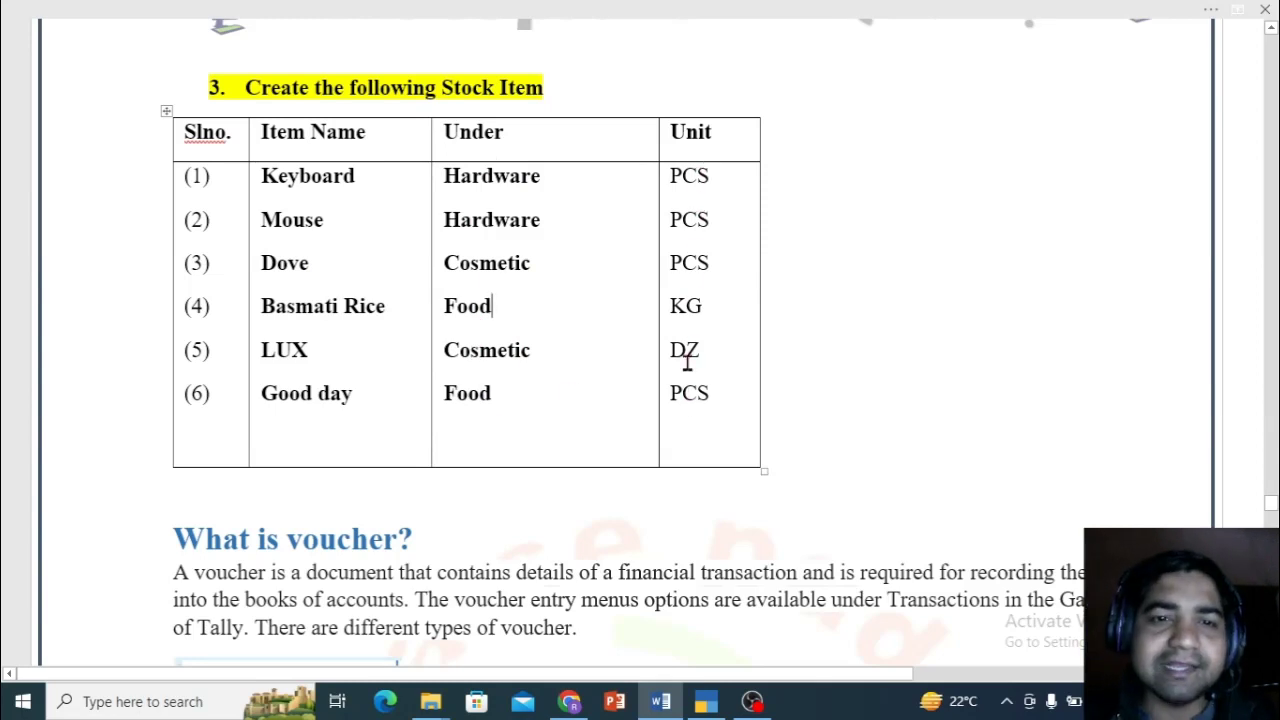
scroll(718, 446, "down", 5)
scroll(716, 445, "down", 4)
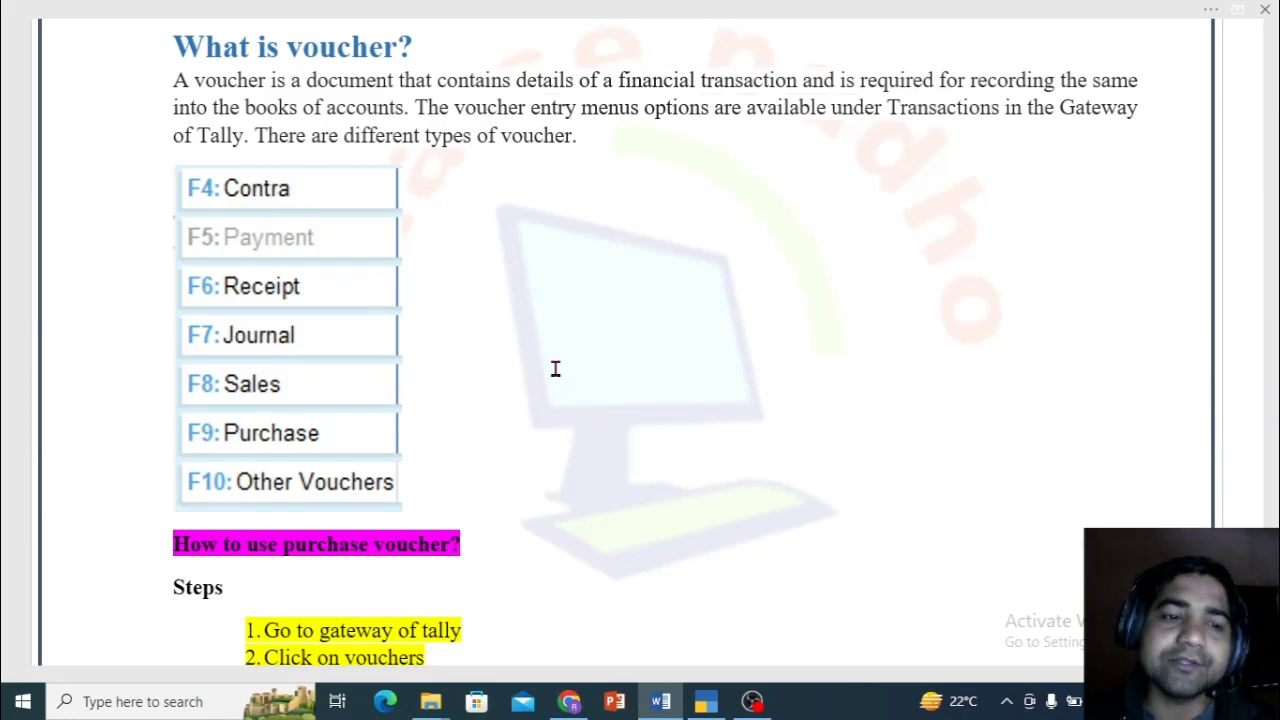
scroll(586, 360, "down", 5)
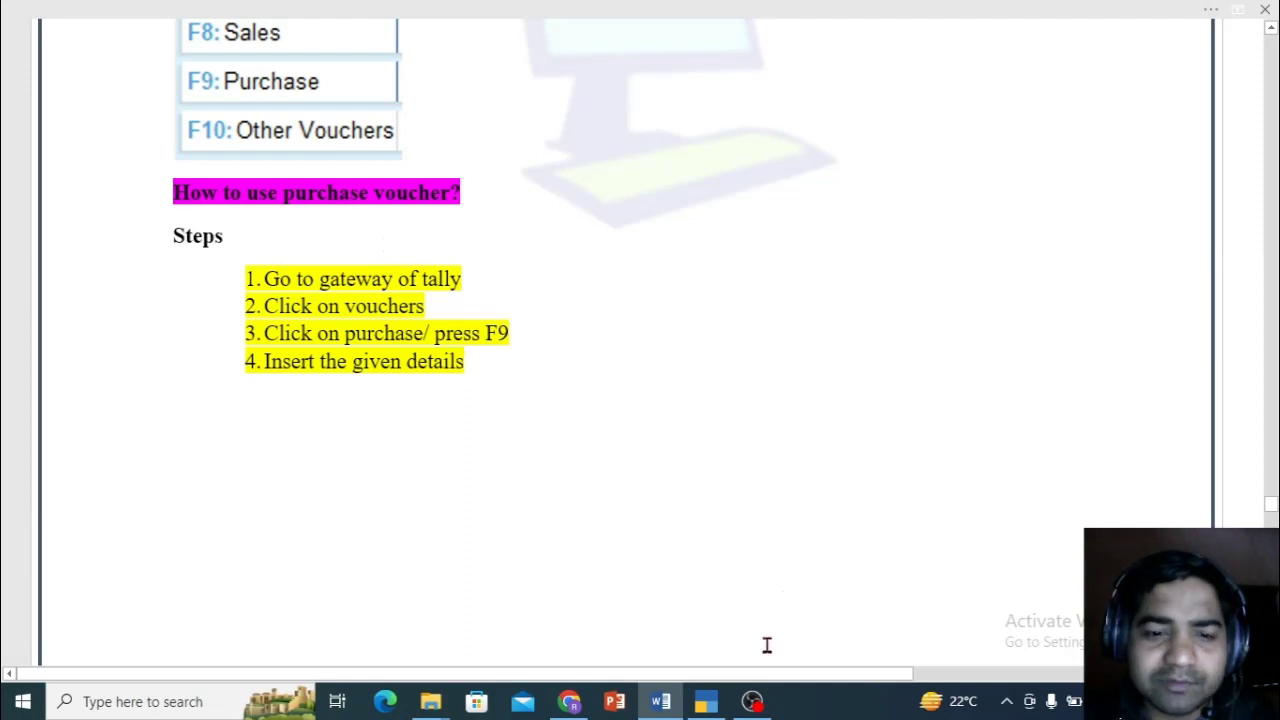
- Switch to TallyPrime and start a new purchase voucher
left_click(706, 701)
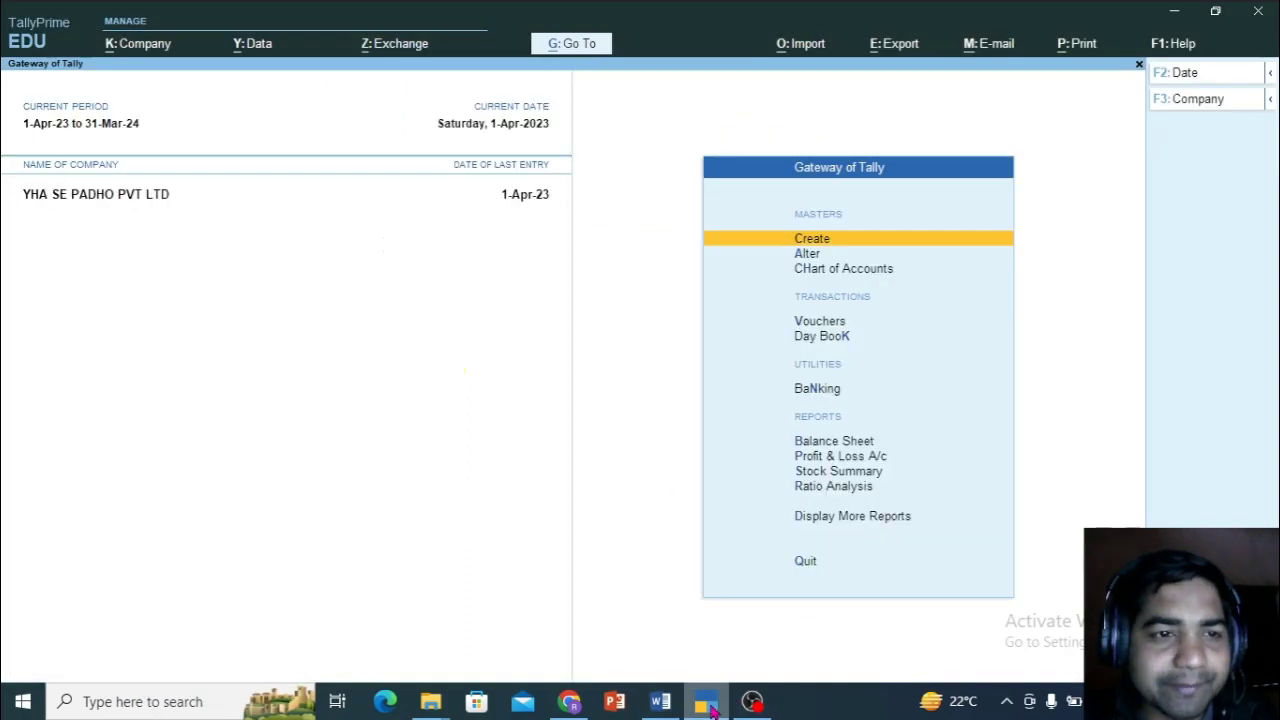
left_click(825, 326)
left_click(1188, 253)
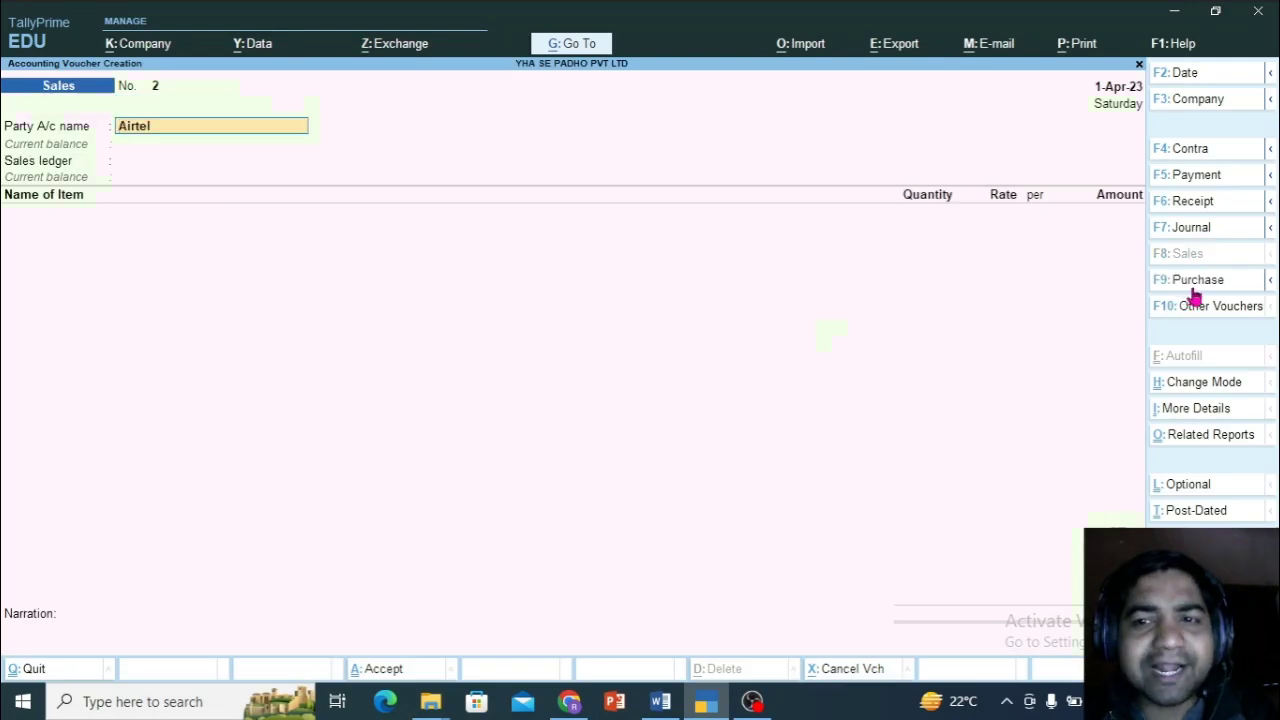
left_click(1200, 283)
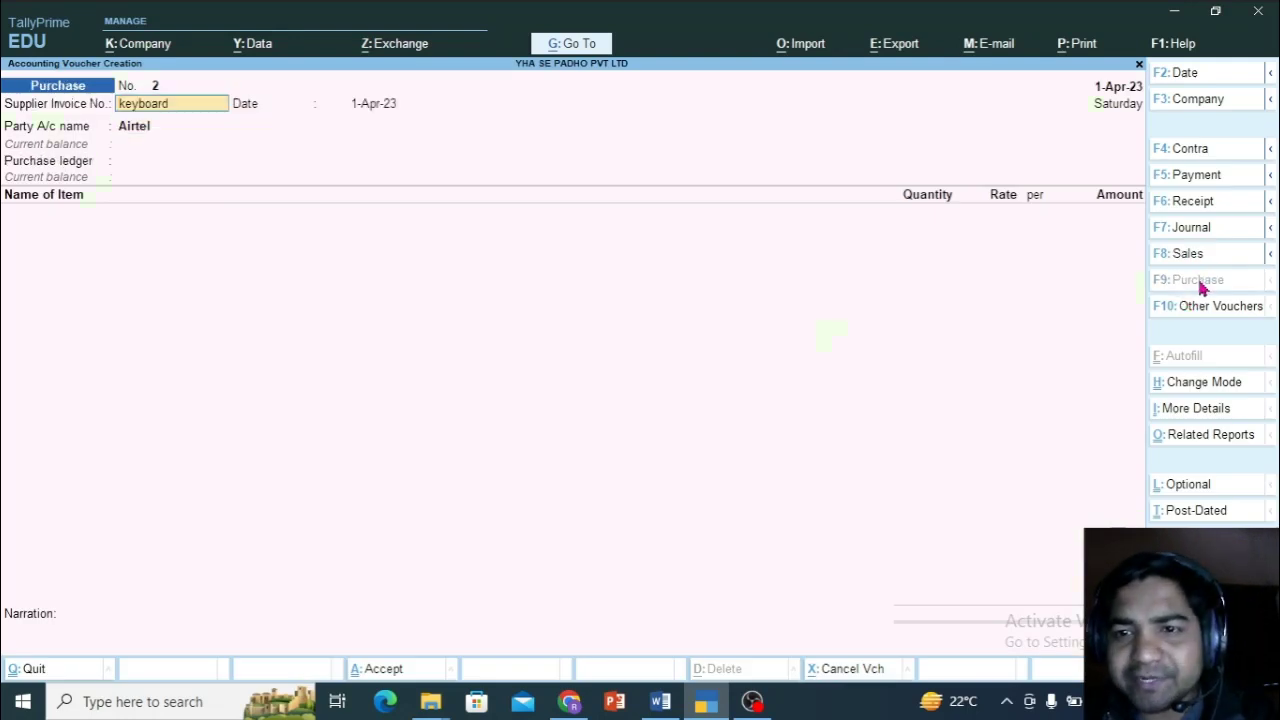
- Clear the supplier invoice number of the purchase voucher and accept its invoice date
key("BackSpace")
key("BackSpace")
key("BackSpace")
key("BackSpace")
key("BackSpace")
key("BackSpace")
key("BackSpace")
key("BackSpace")
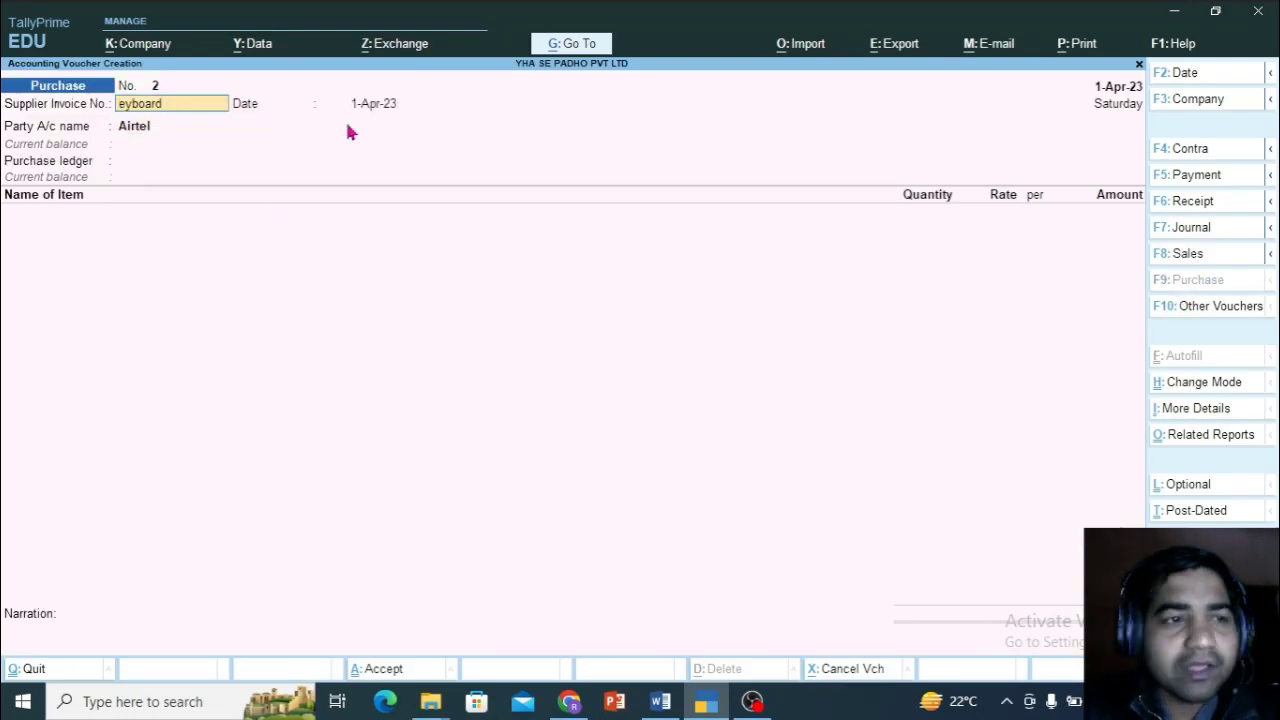
key("Return")
key("Return")
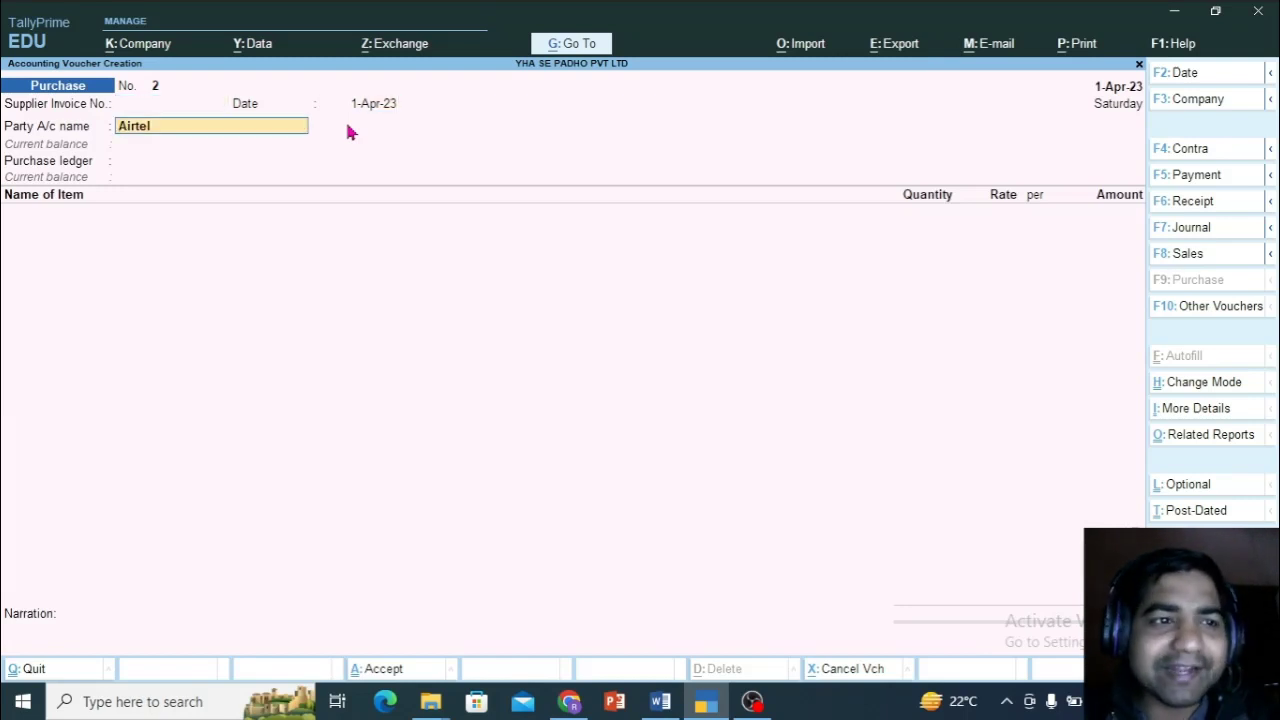
- Set the party account to Cash, accept the blank receipt and party details, and choose Purchase A/c as the purchase ledger
type("Cash")
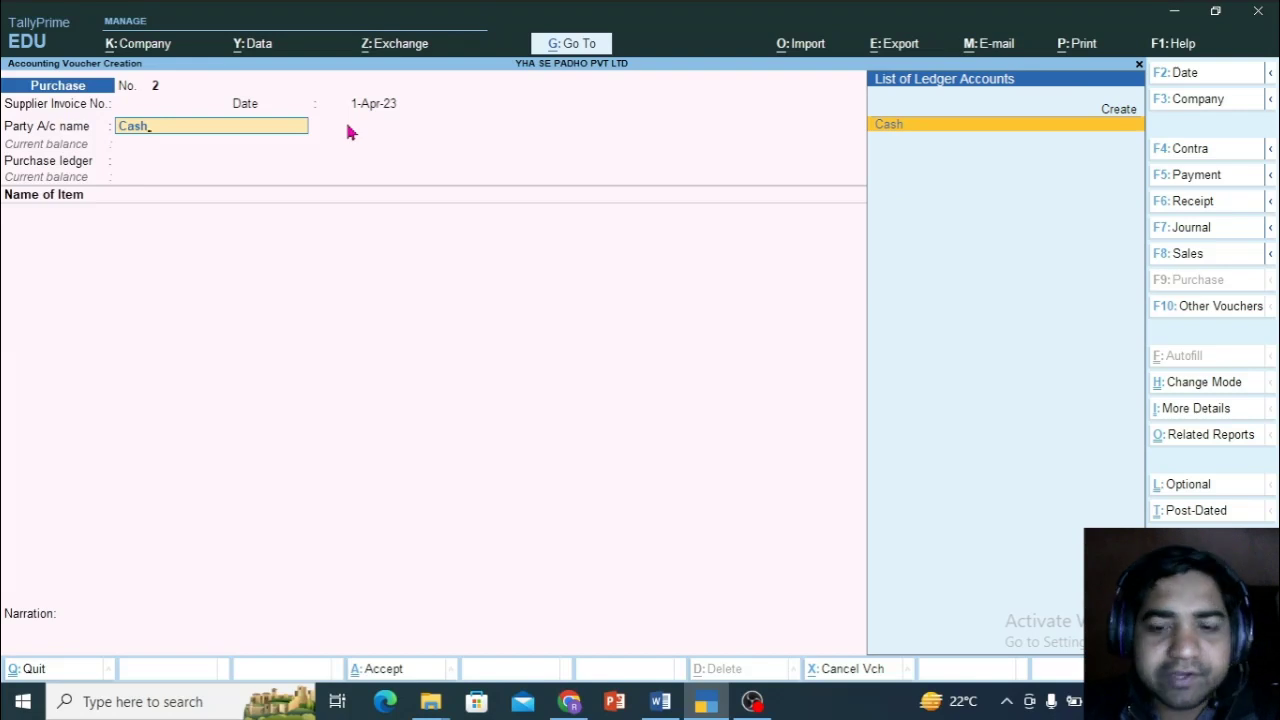
key("Return")
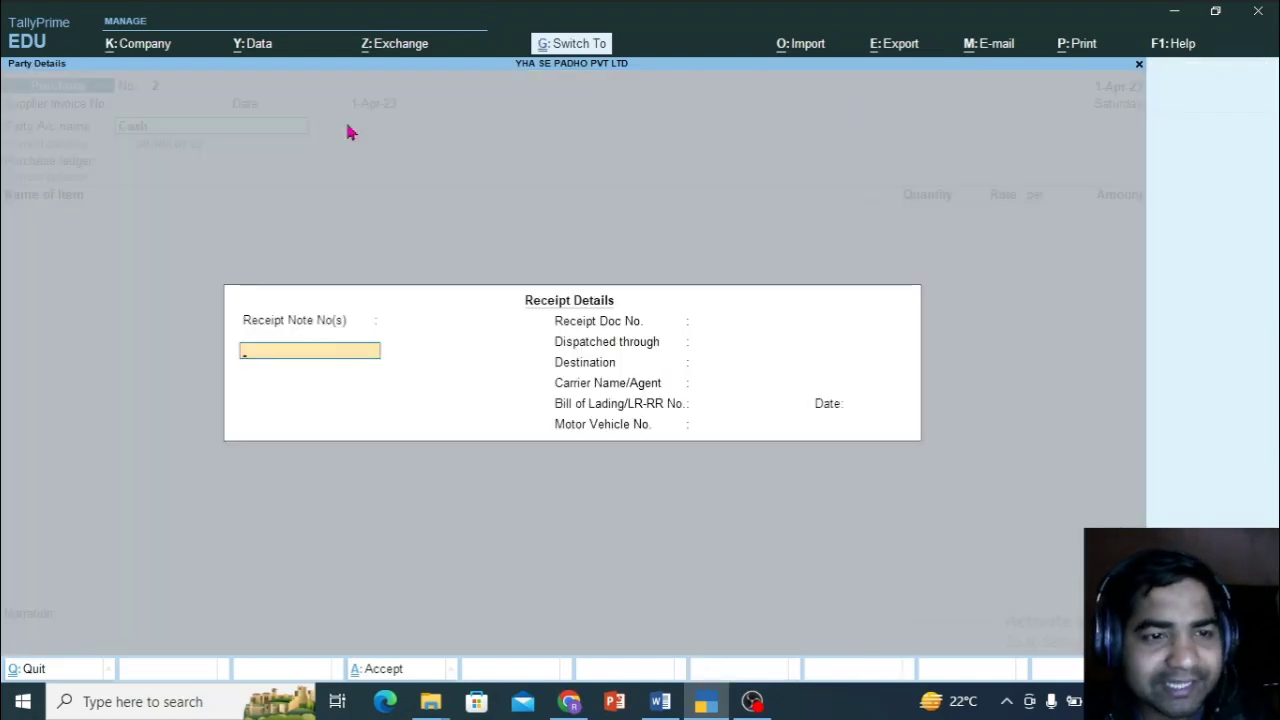
key("ctrl+a")
key("ctrl+a")
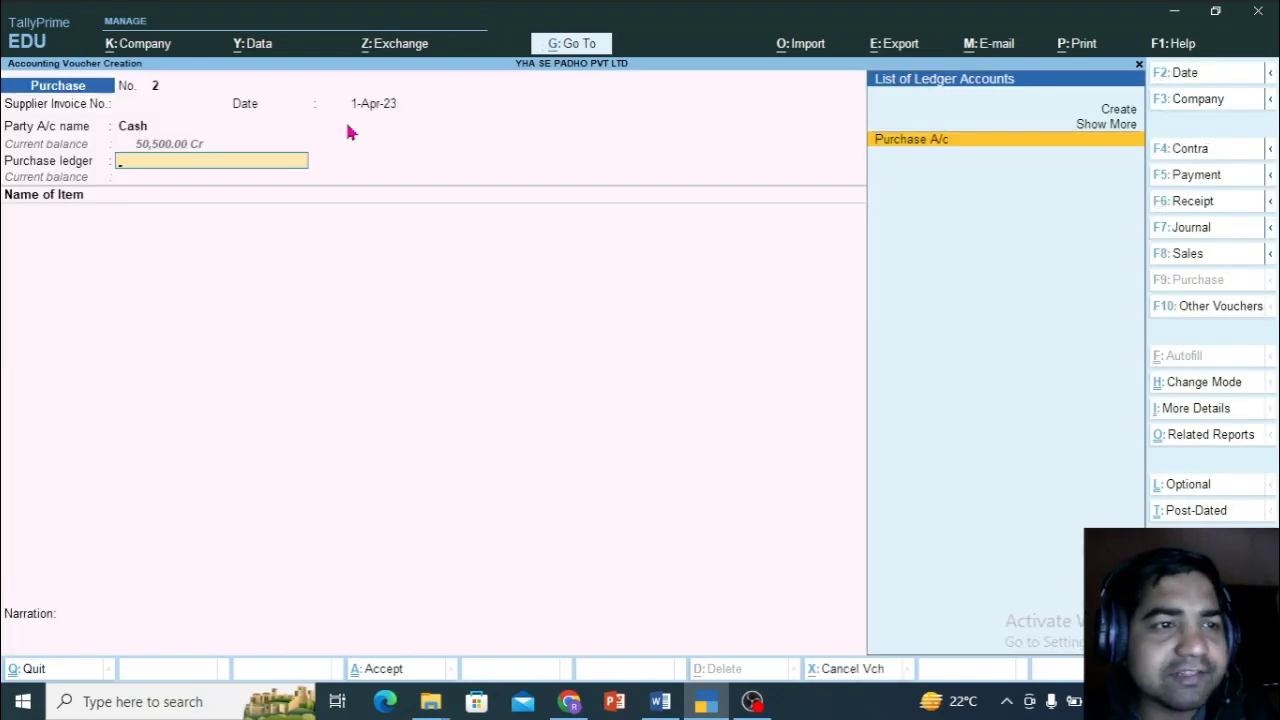
left_click(915, 144)
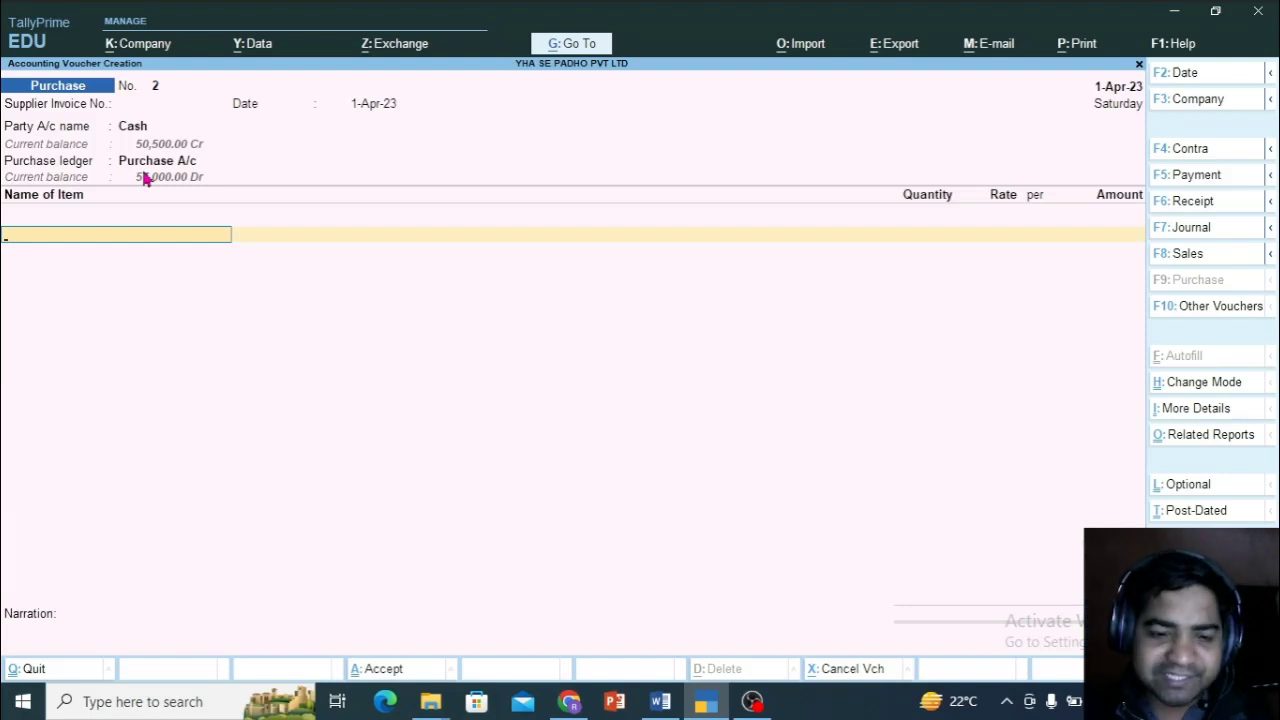
- Add the Keyboard item to the purchase voucher with a quantity of 10 pcs at the rate of 200.00
type("K")
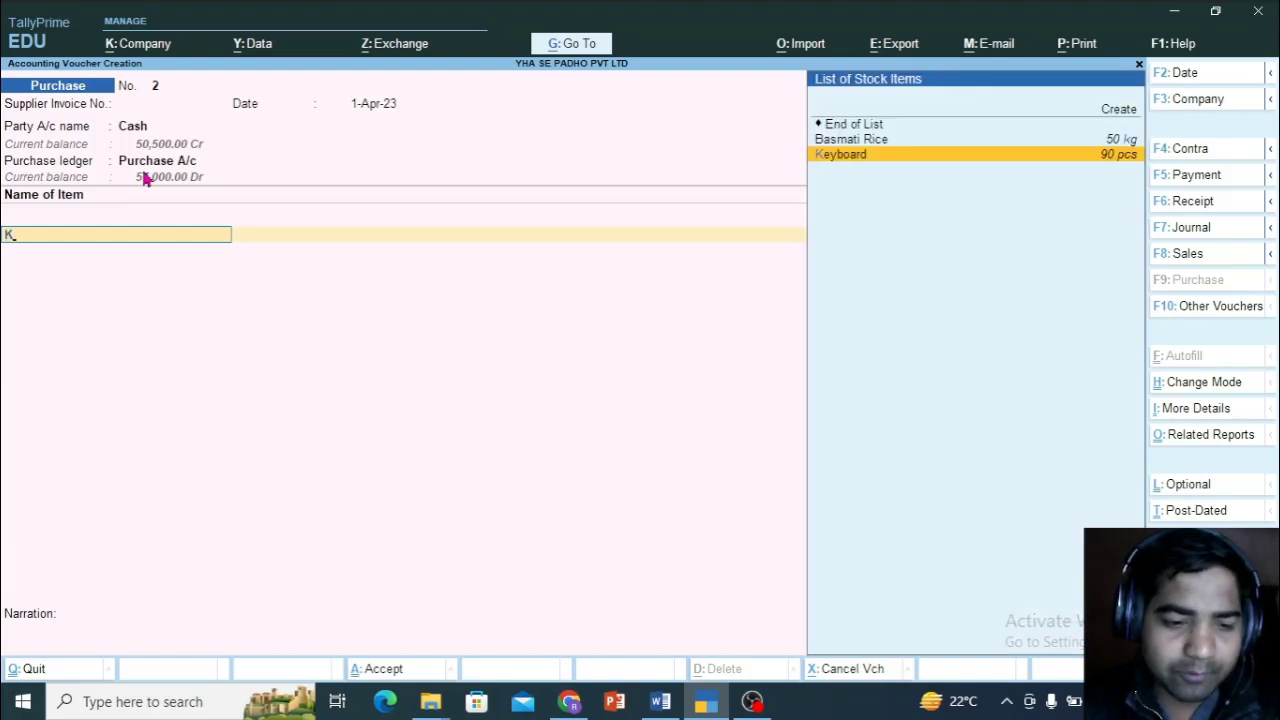
type("ey")
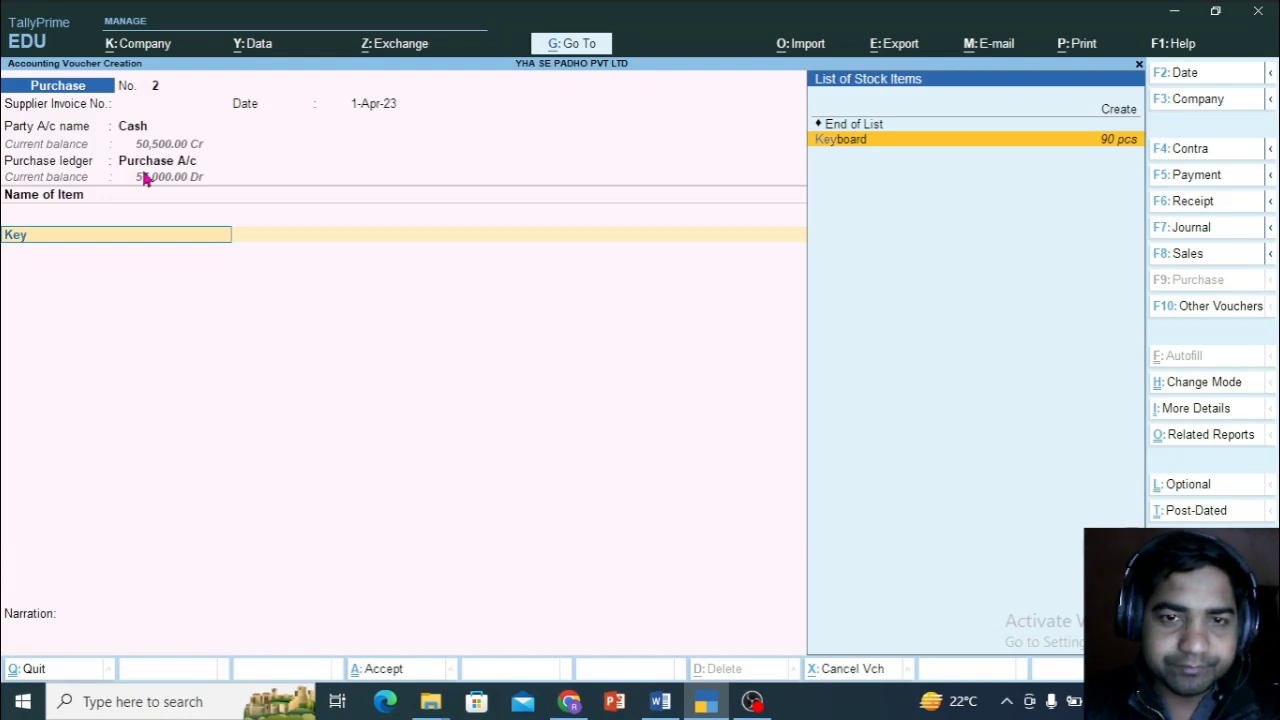
key("Return")
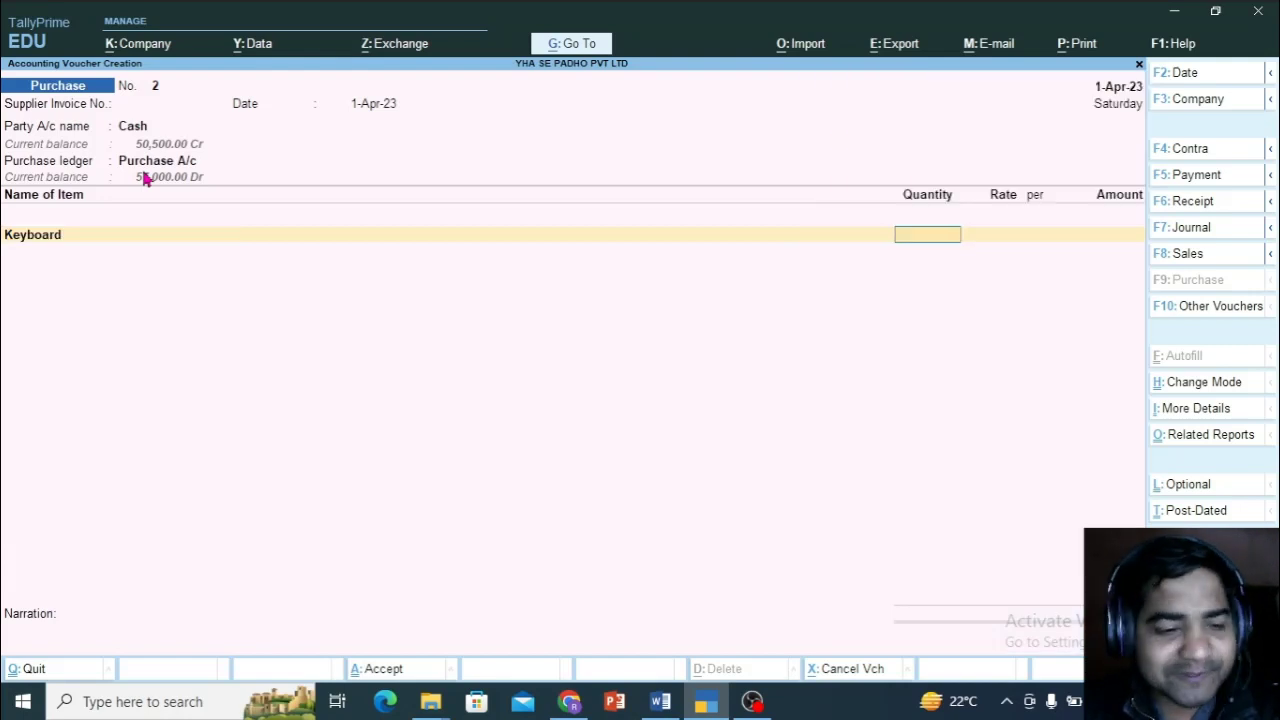
type("10")
key("Return")
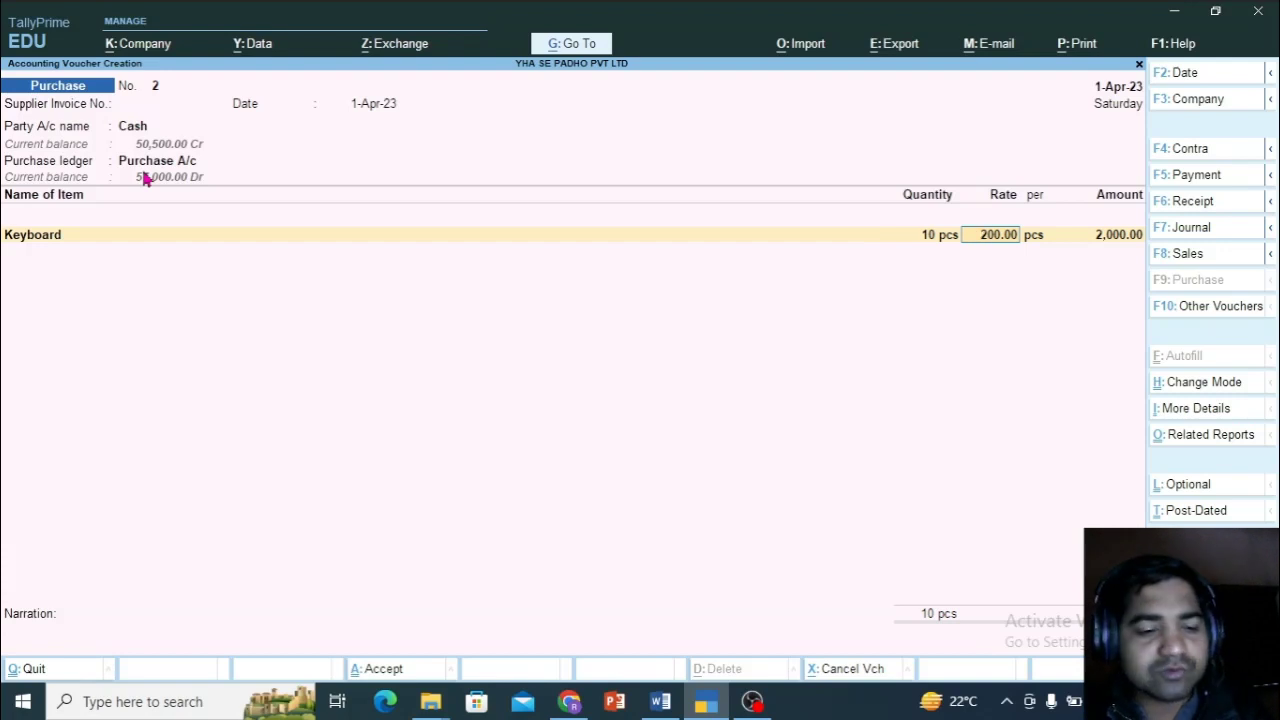
key("Return")
key("Return")
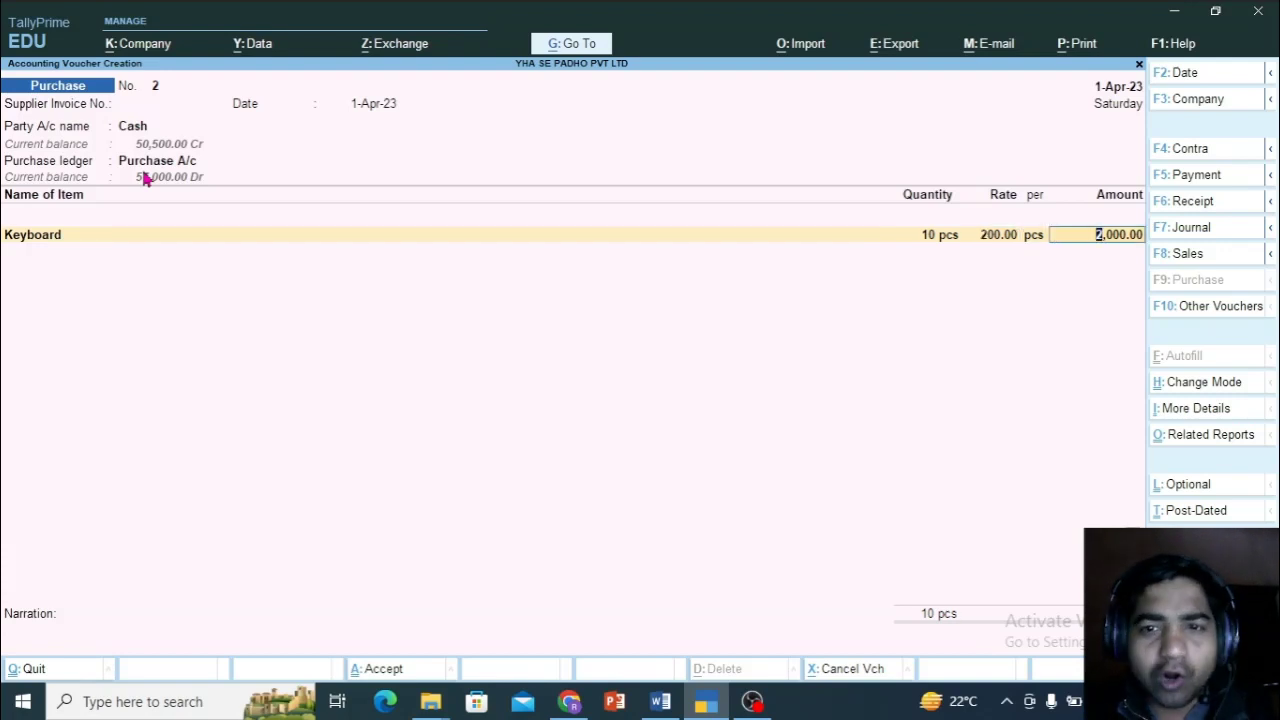
- Add the Mouse item to the purchase voucher with 20 pcs at the rate of 150.00 and save the voucher
key("Return")
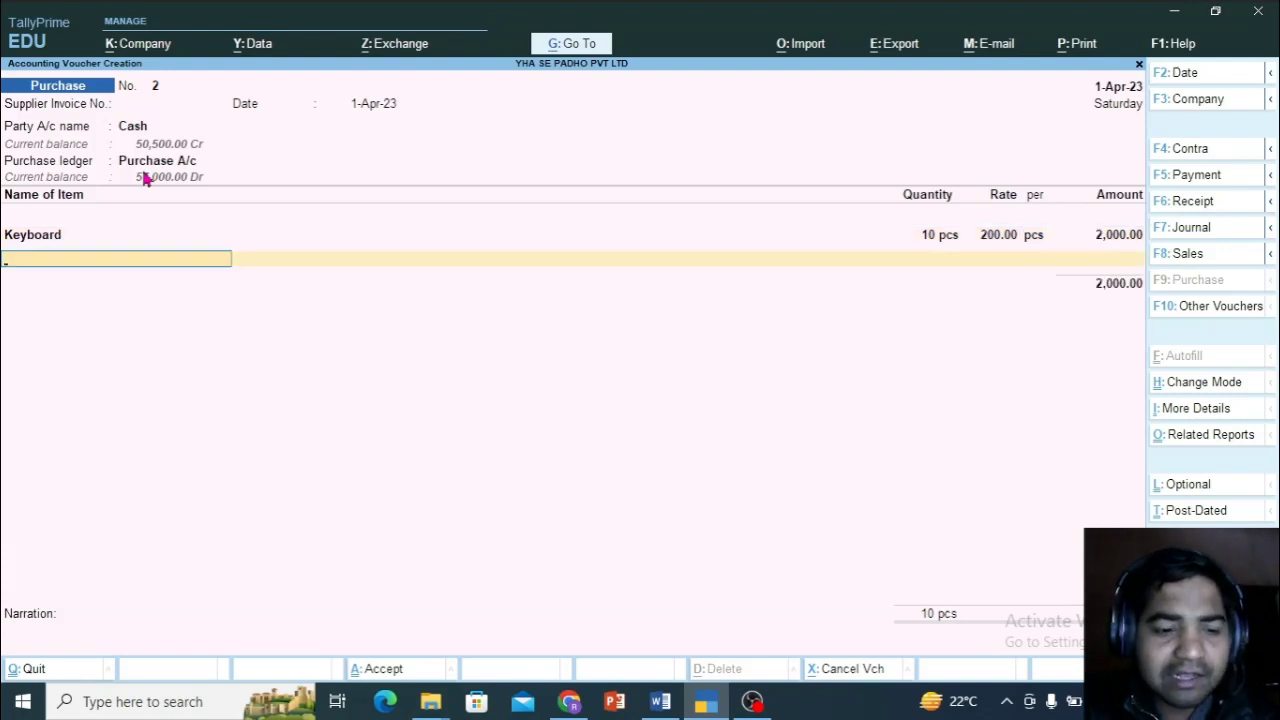
type("Mouse")
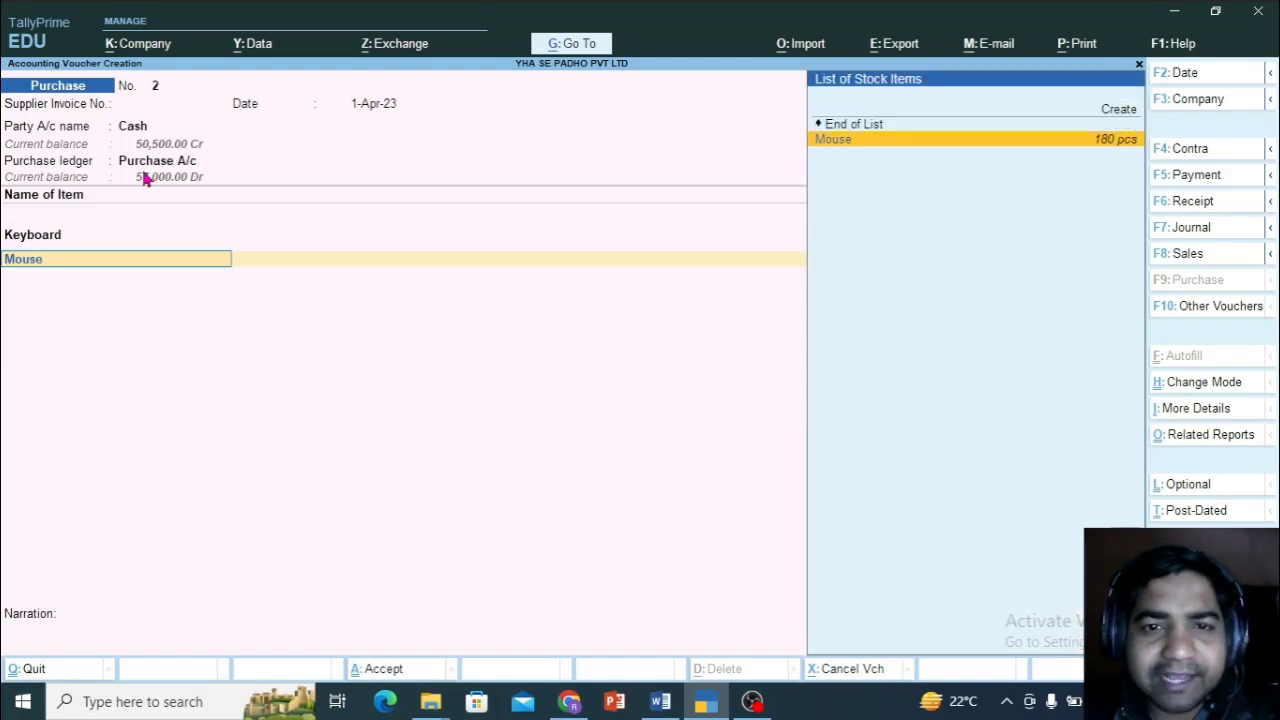
key("Return")
type("20")
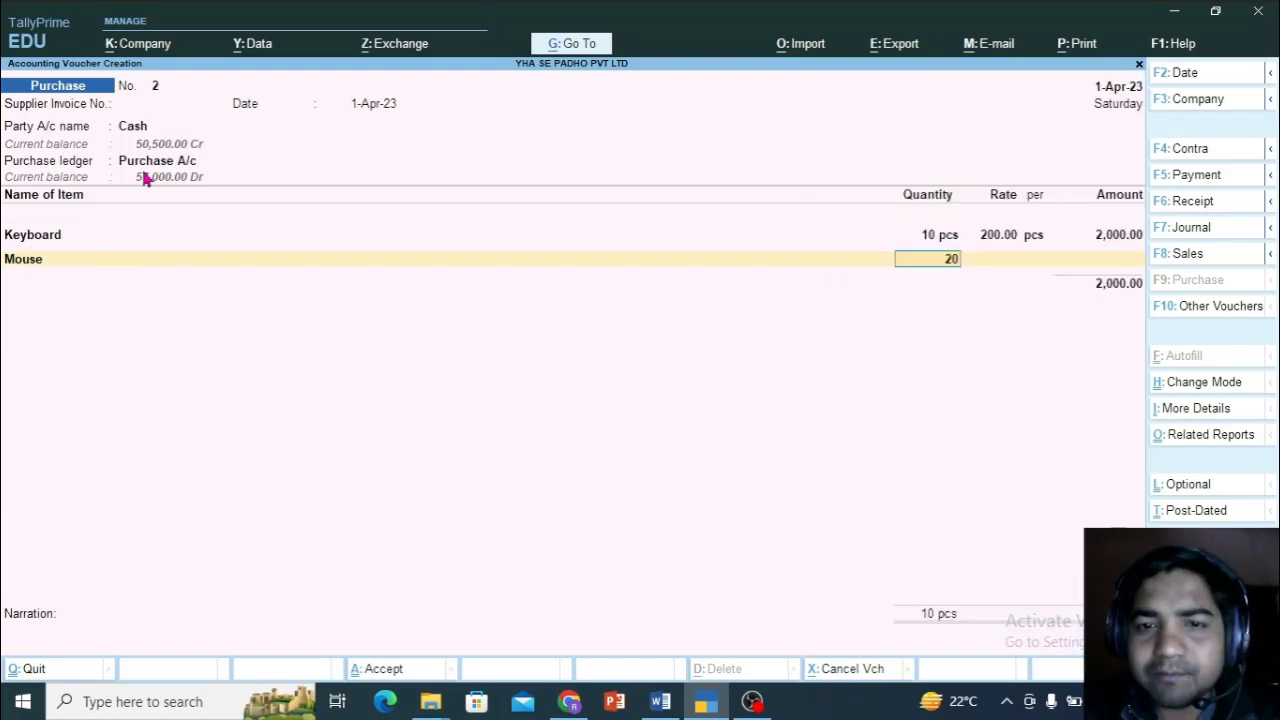
key("Return")
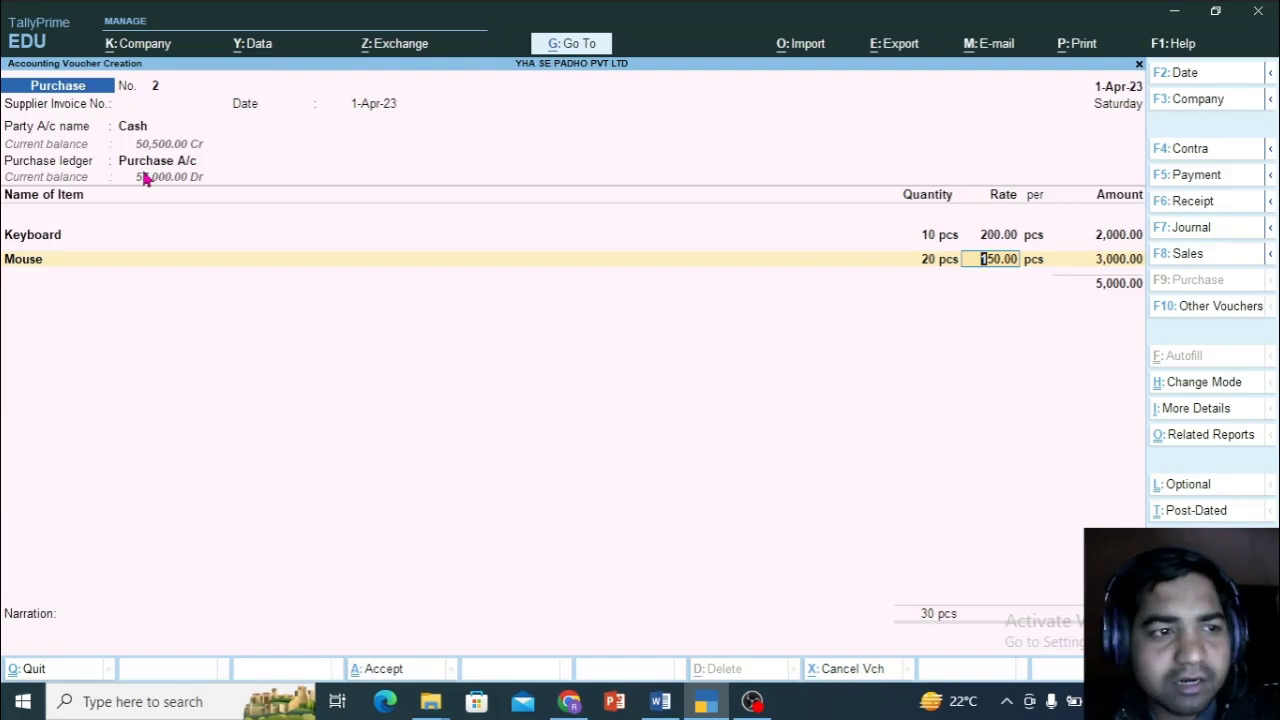
key("ctrl")
key("ctrl+a")
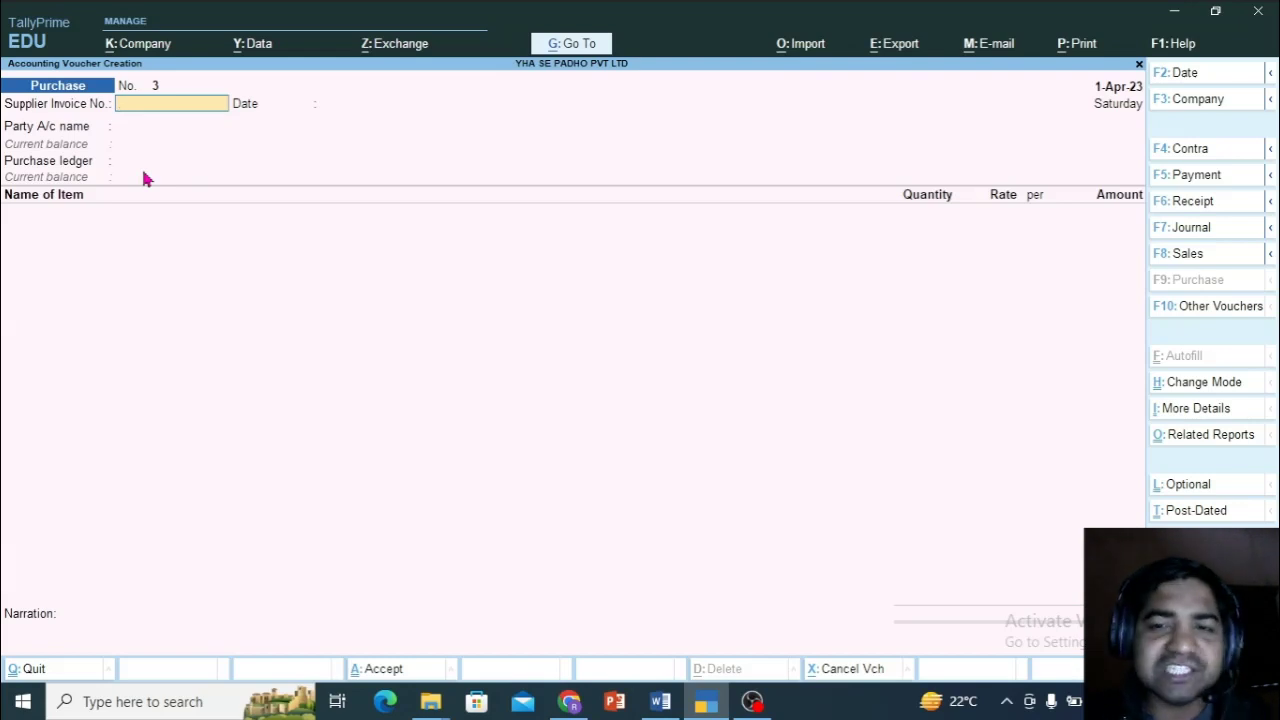
- Start a sales voucher for party Cash, accept the blank dispatch and default party details, and choose Sales A/c as the sales ledger
left_click(1195, 256)
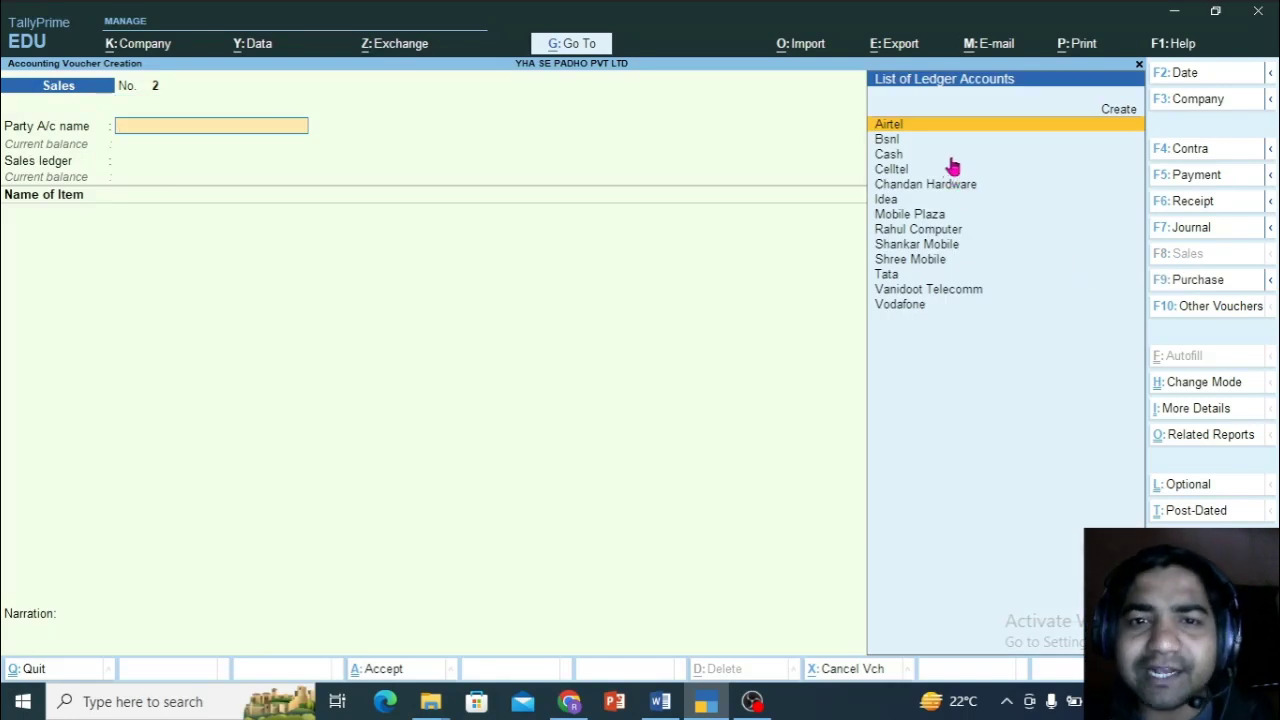
left_click(895, 156)
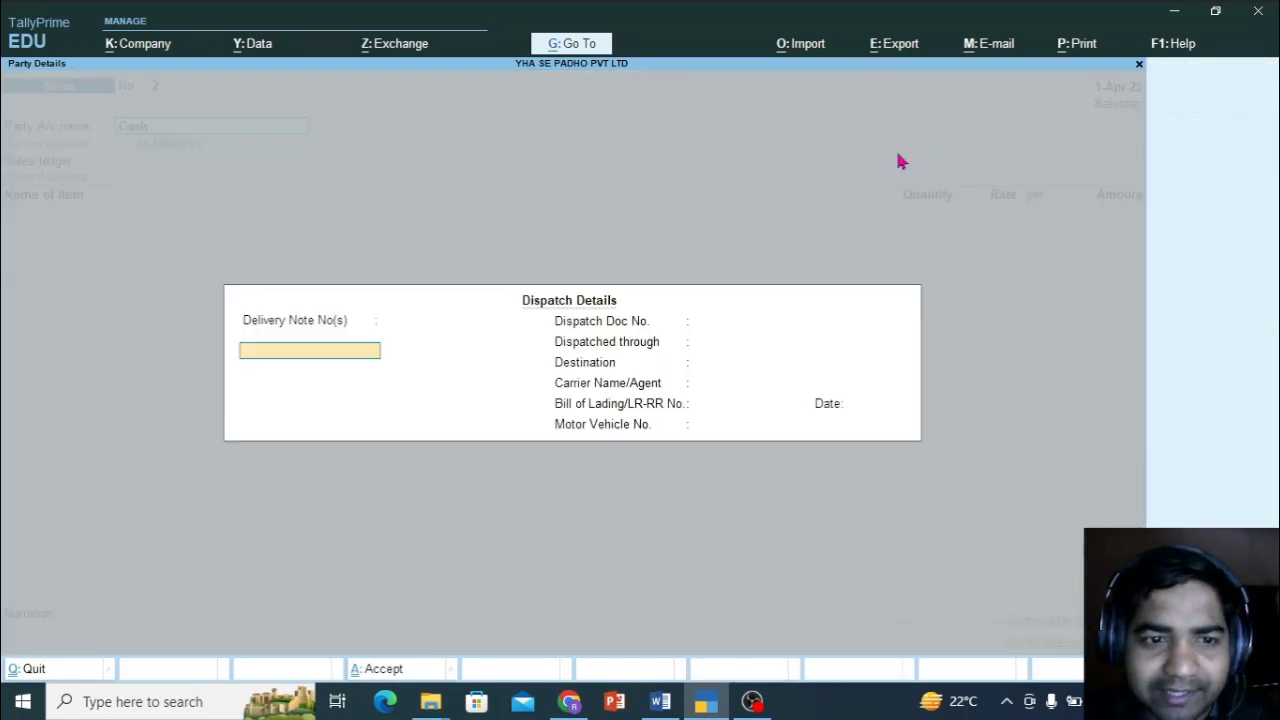
key("ctrl+a")
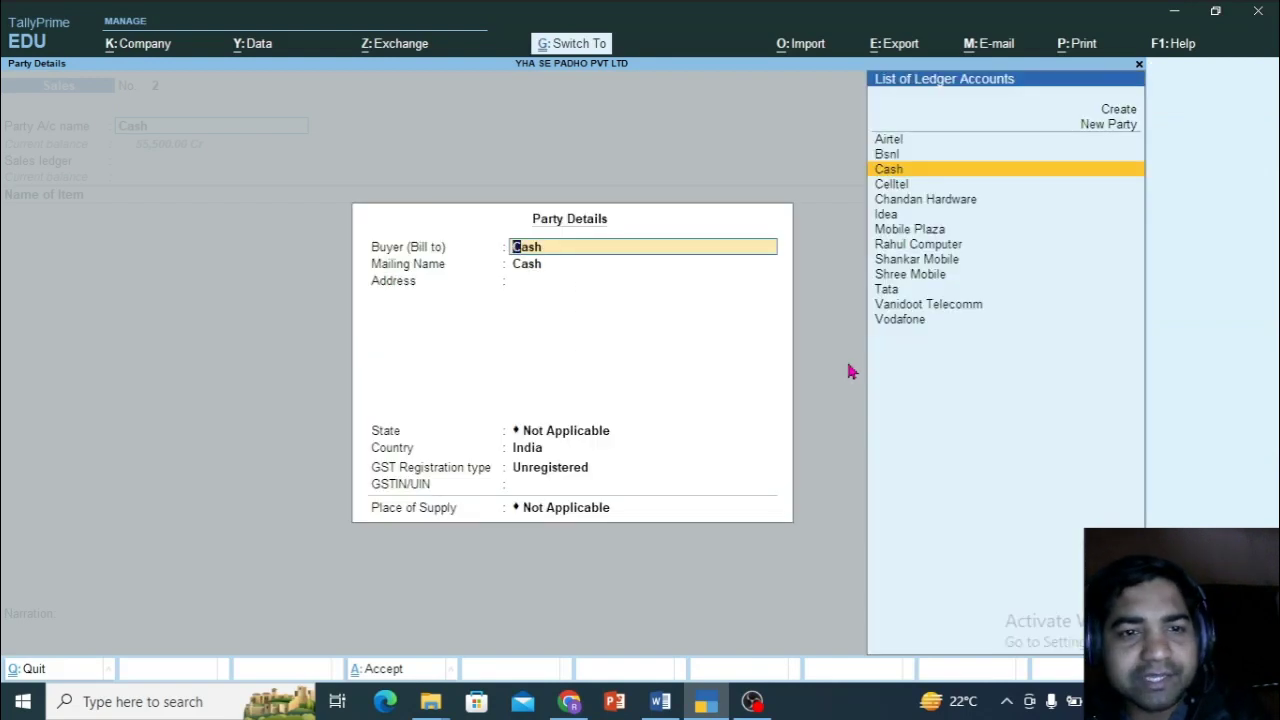
key("ctrl+a")
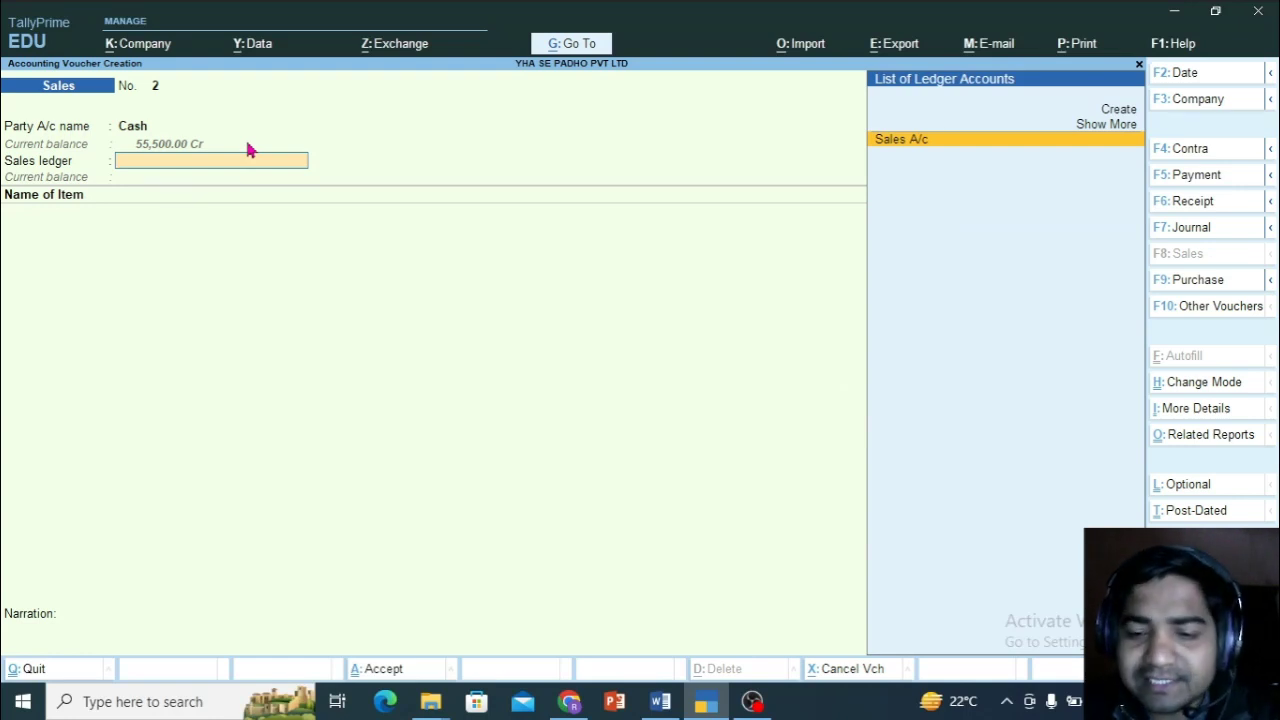
key("Return")
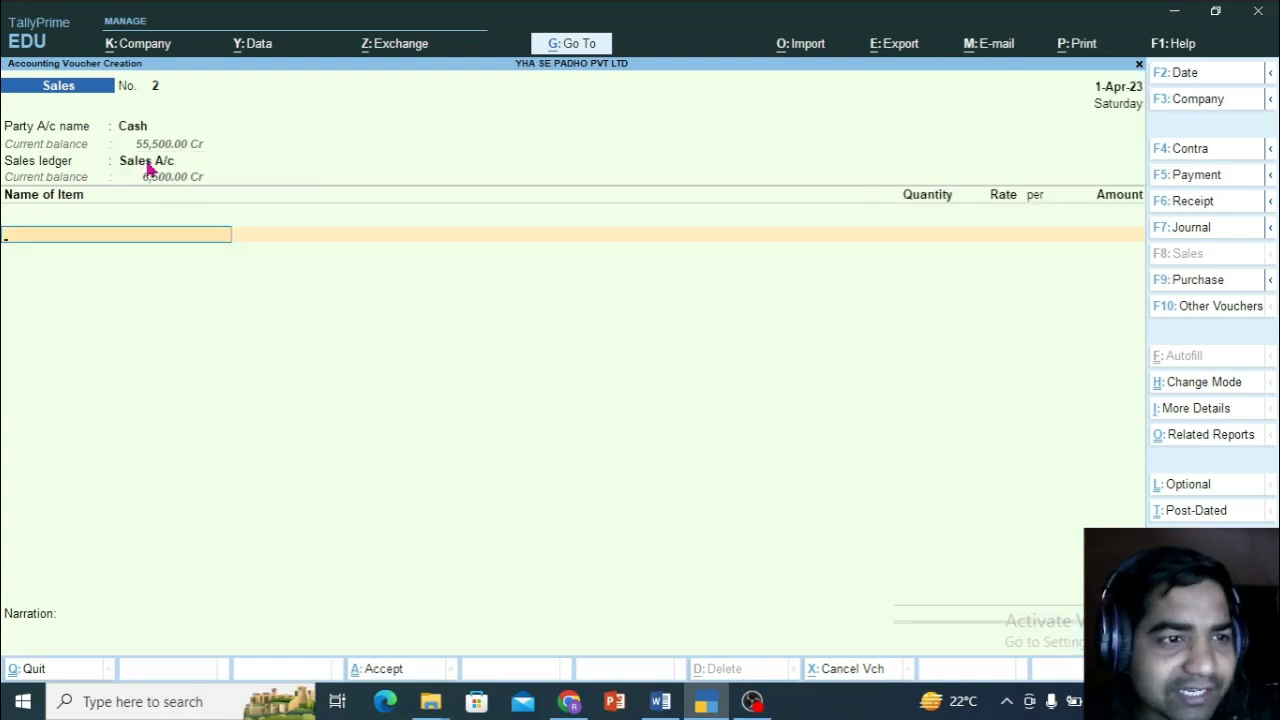
- Add the Keyboard item to the sales voucher with a quantity of 10 pcs at the rate of 250.00
type("K")
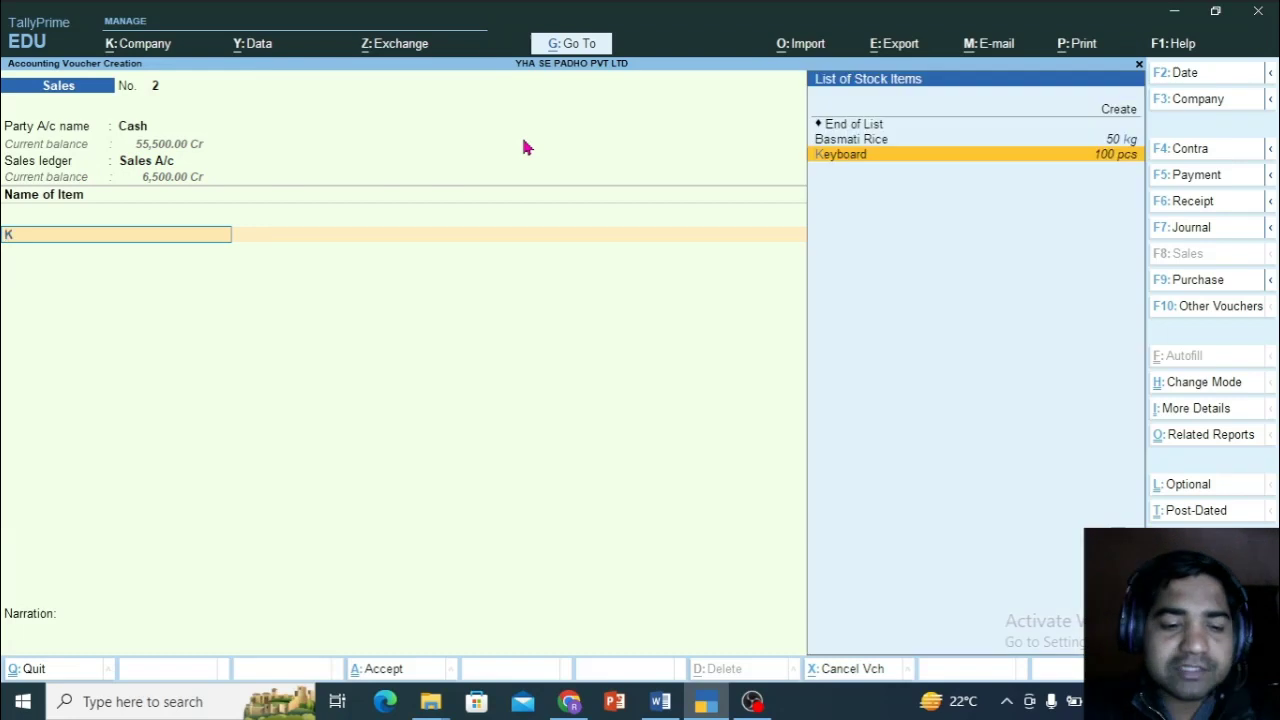
type("e")
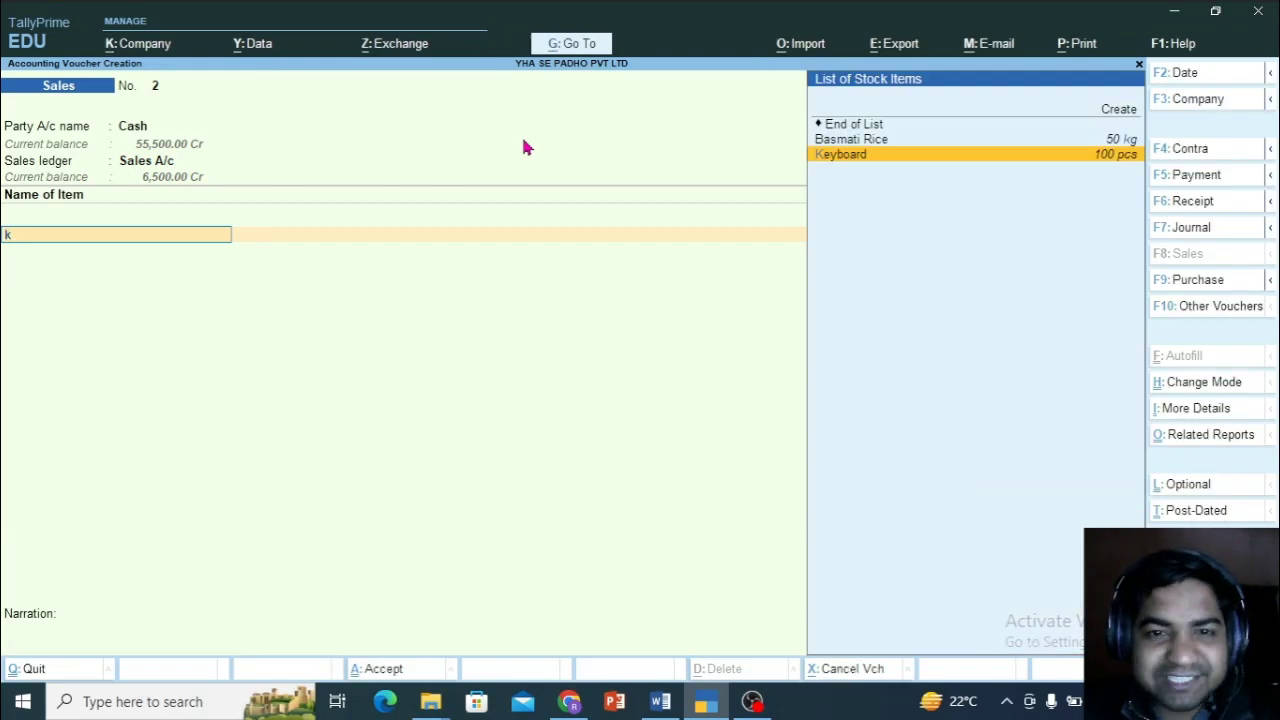
key("Return")
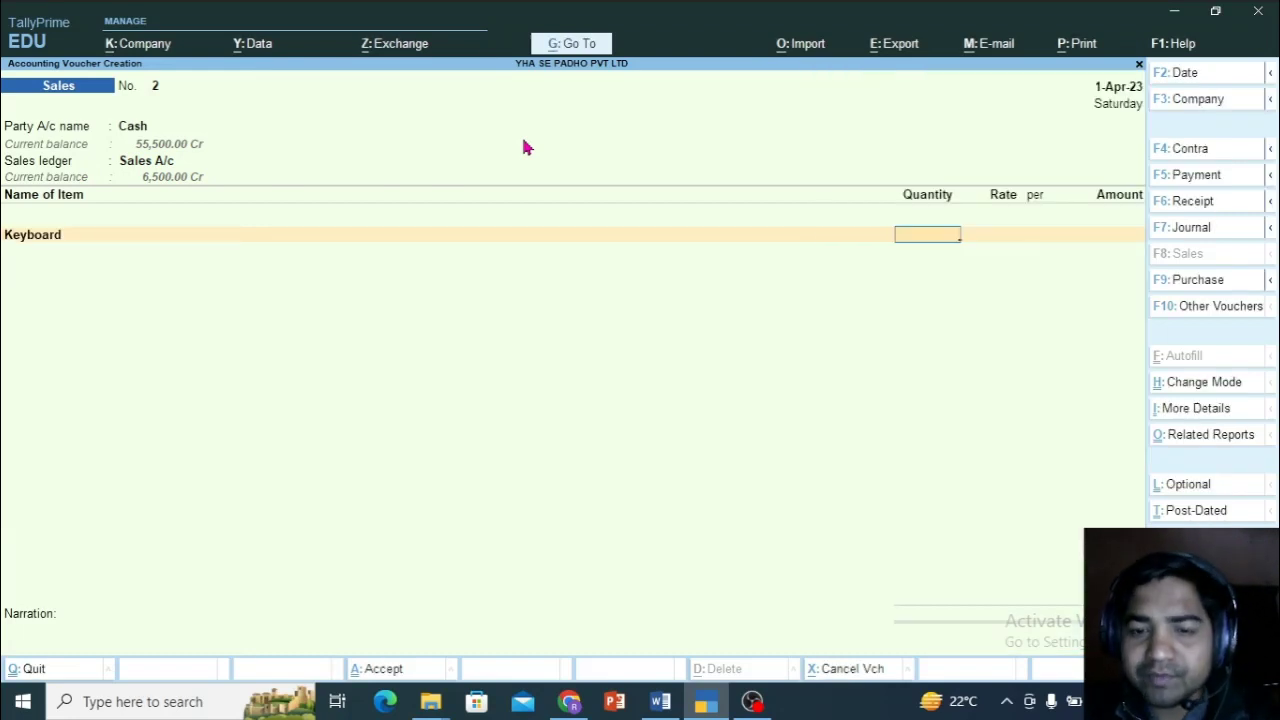
type("10")
key("Return")
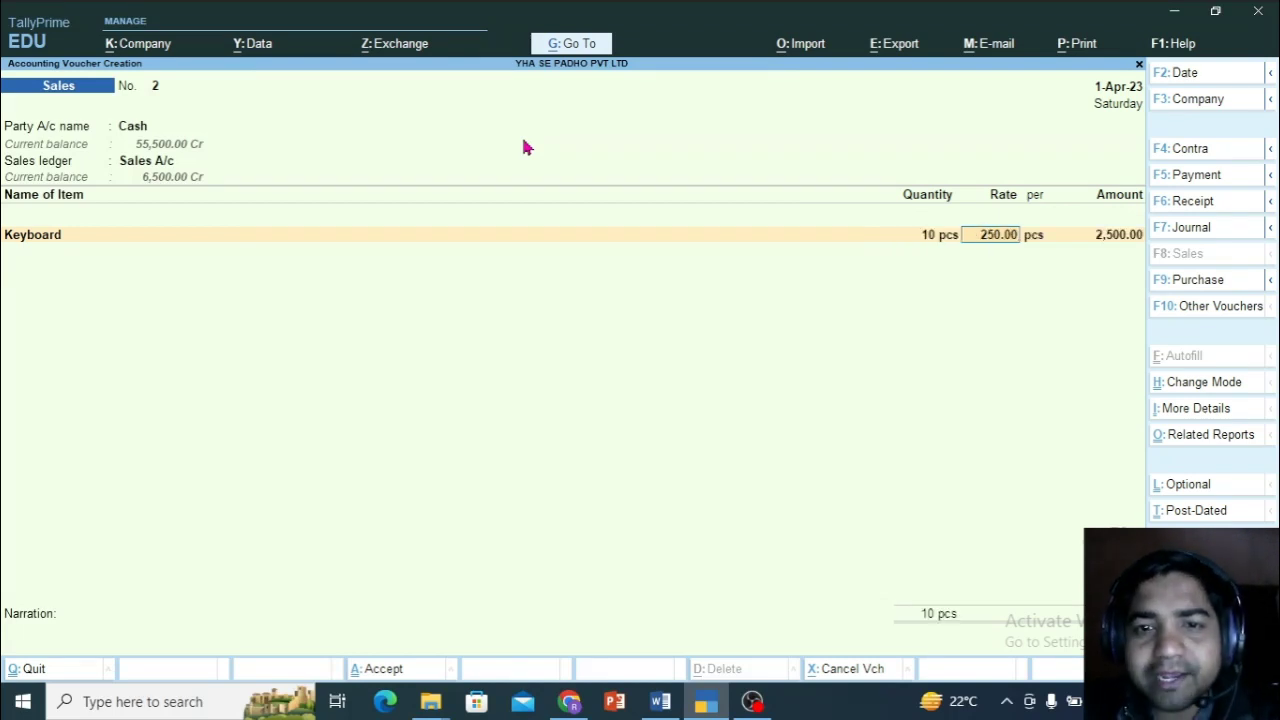
key("Return")
key("Return")
key("Return")
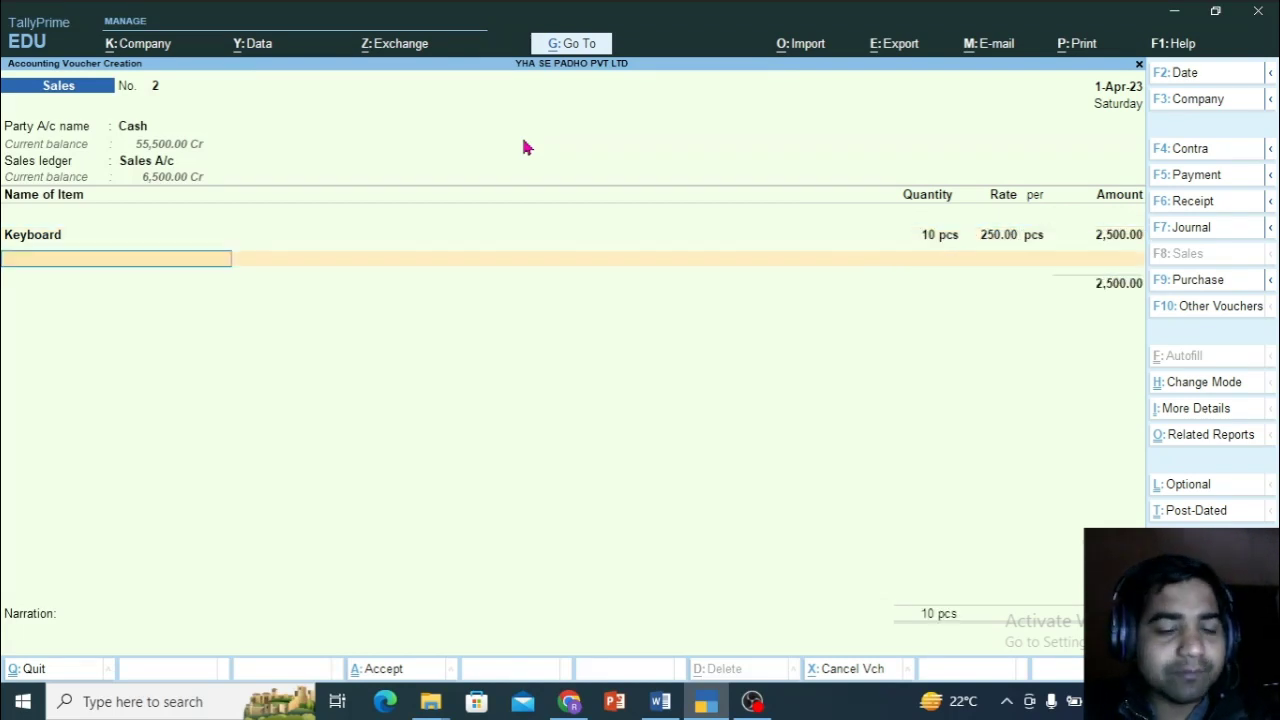
- Add the Mouse item to the sales voucher with a quantity of 20 pcs at the rate of 200.00
type("Mouse")
key("Return")
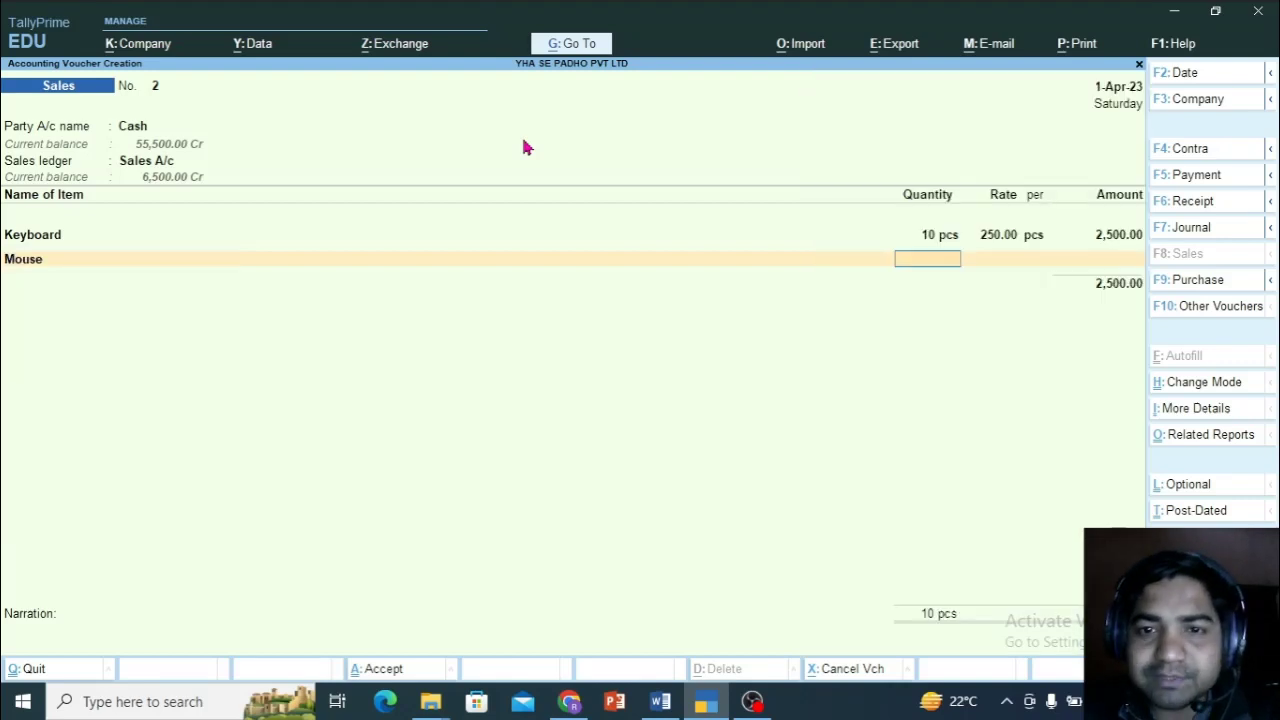
type("20")
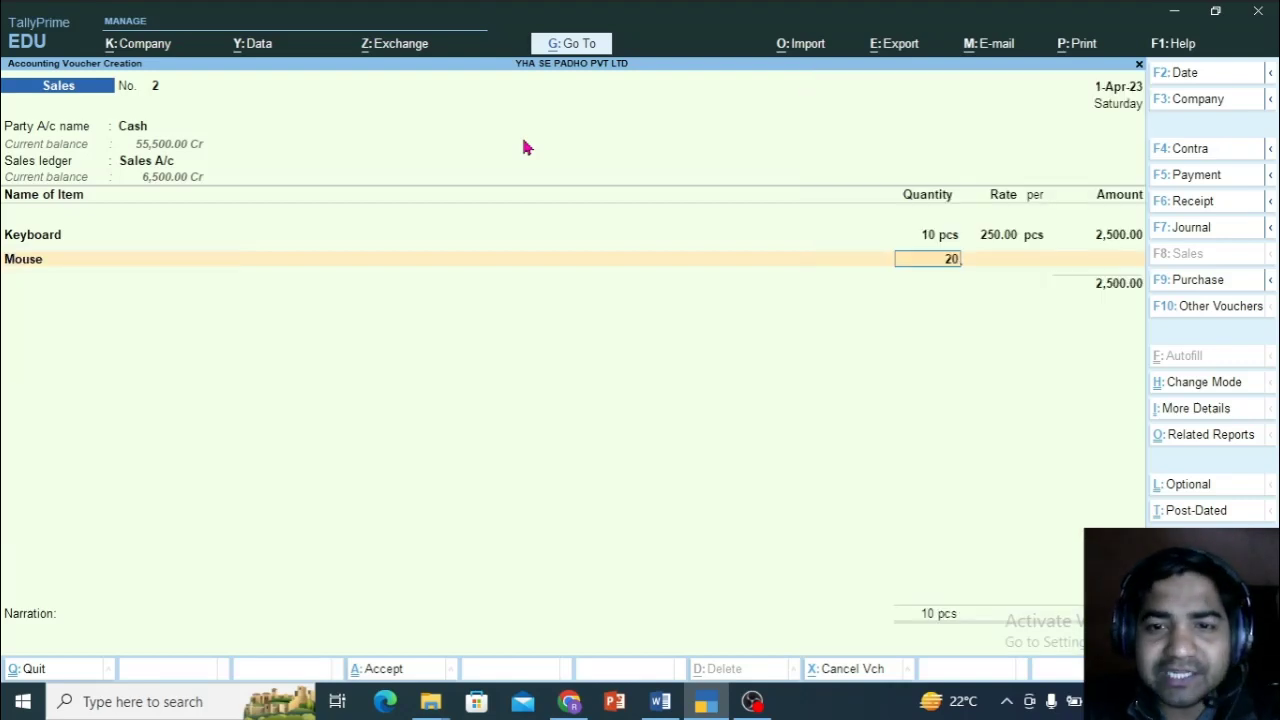
key("Return")
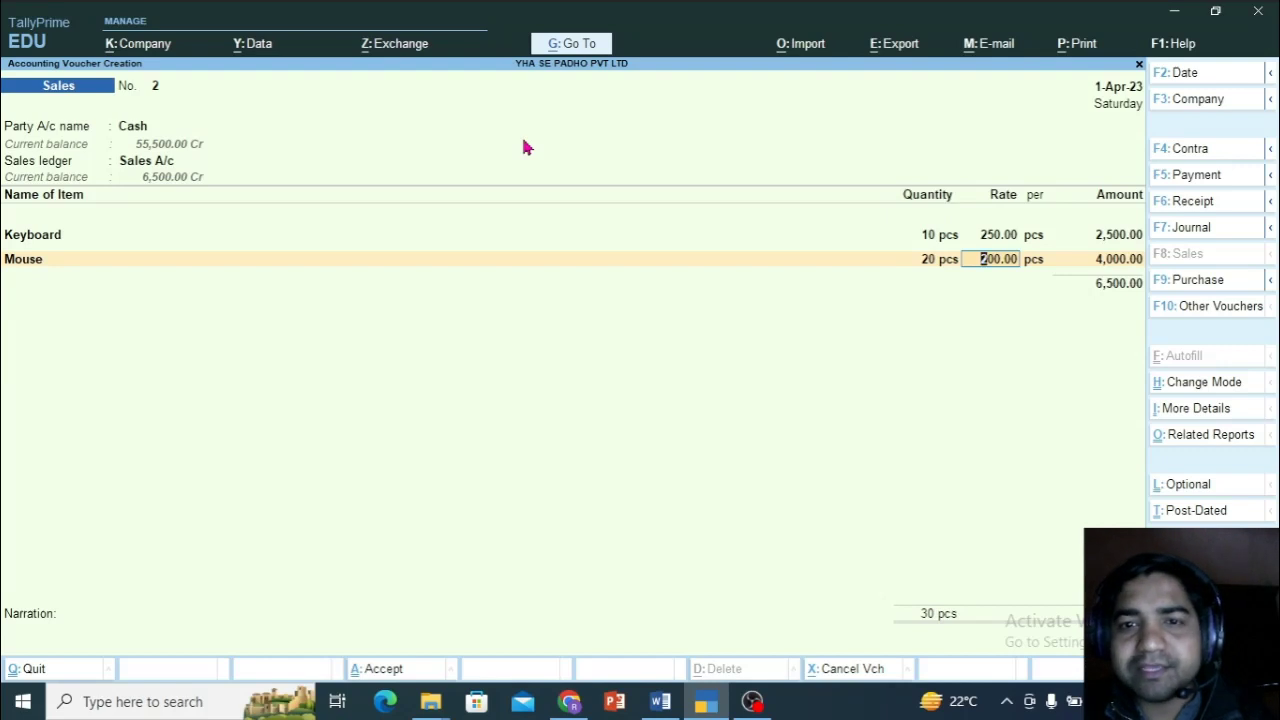
key("Return")
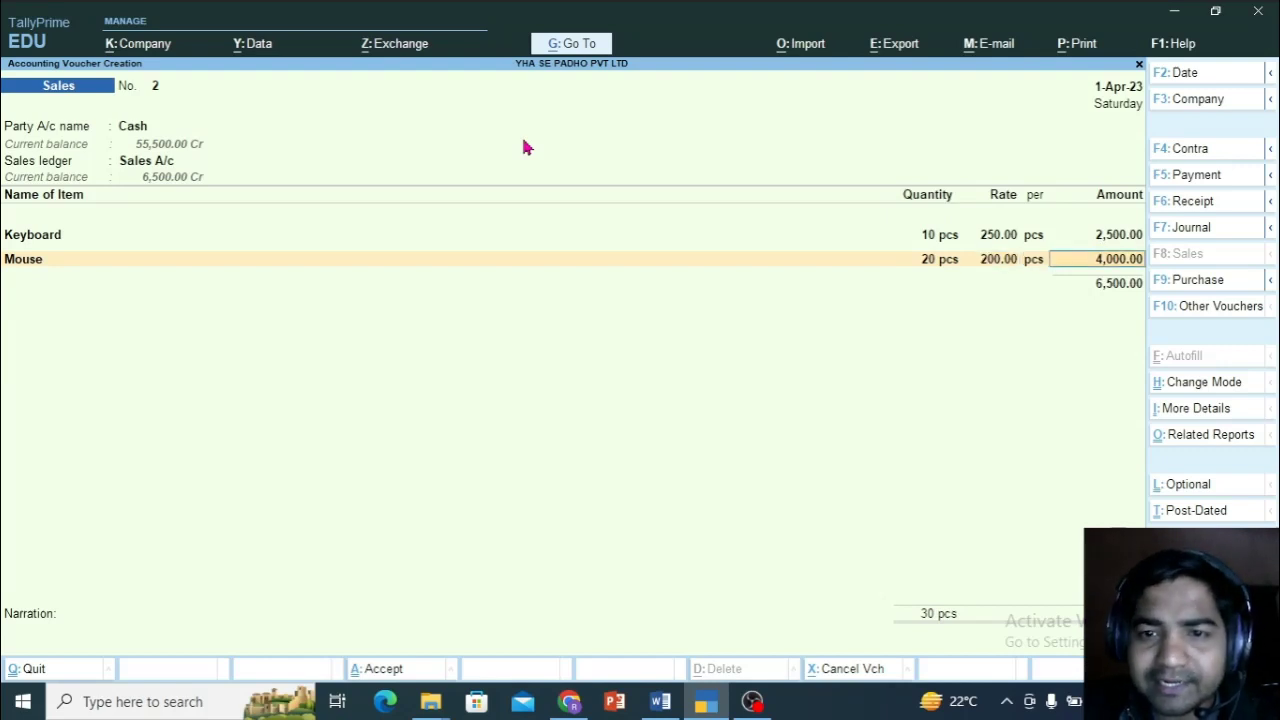
key("Return")
- End the item list, save the sales voucher with a blank narration, and return to the Gateway of Tally
key("Return")
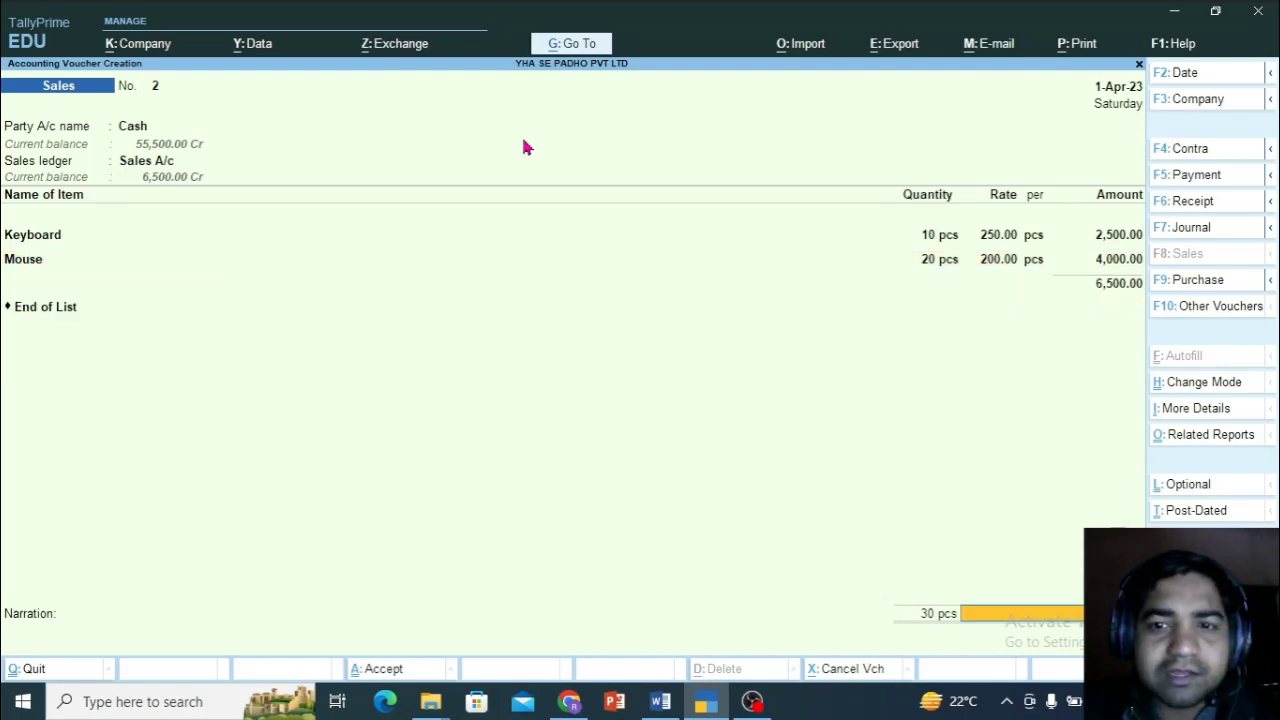
key("Return")
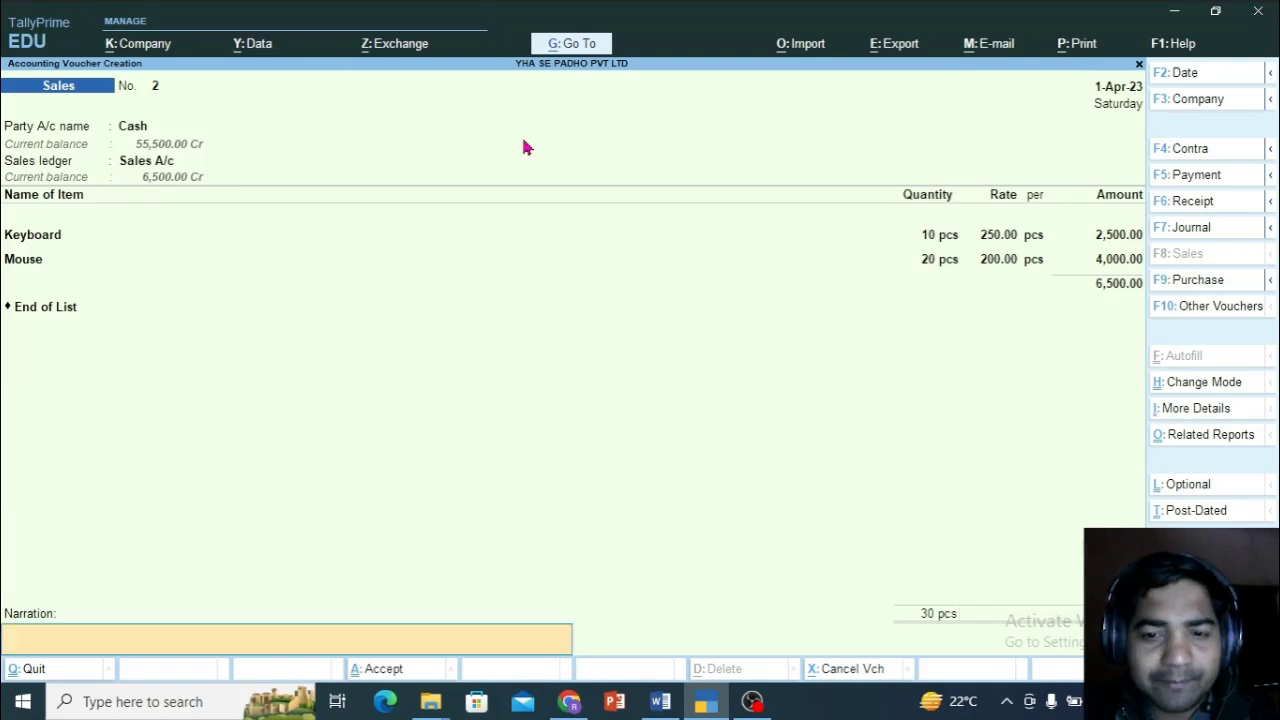
key("Return")
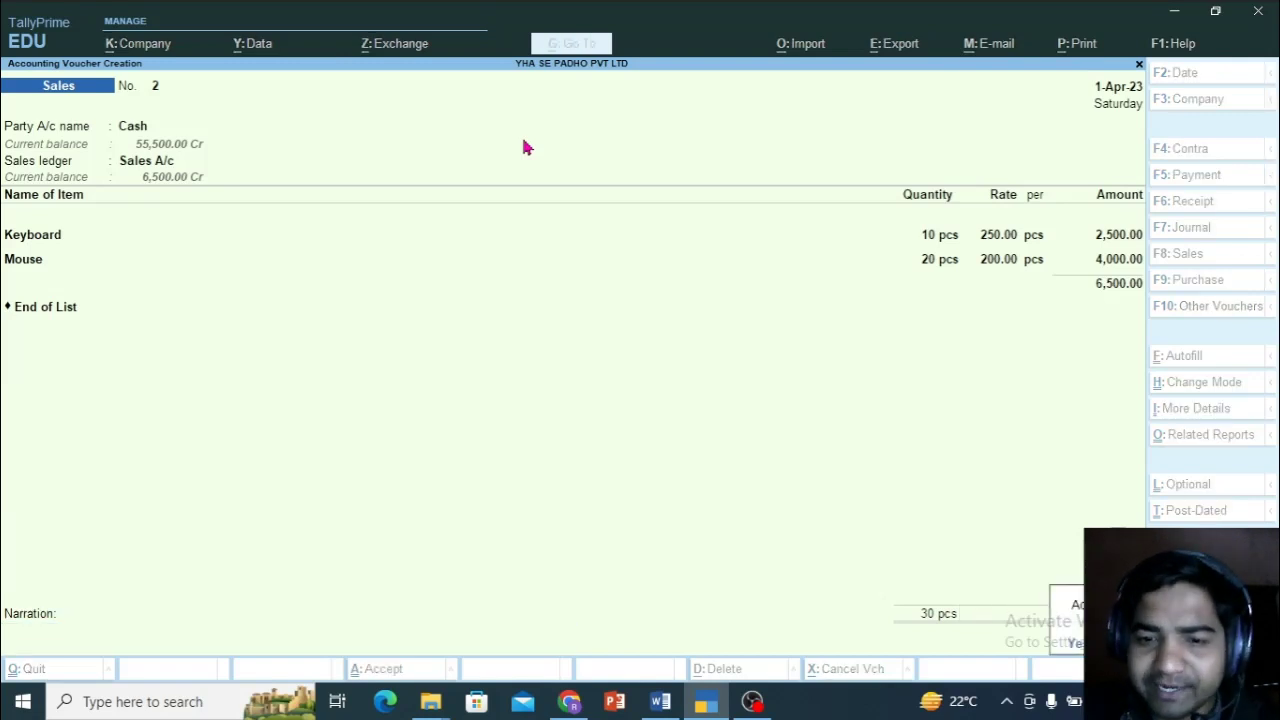
key("Return")
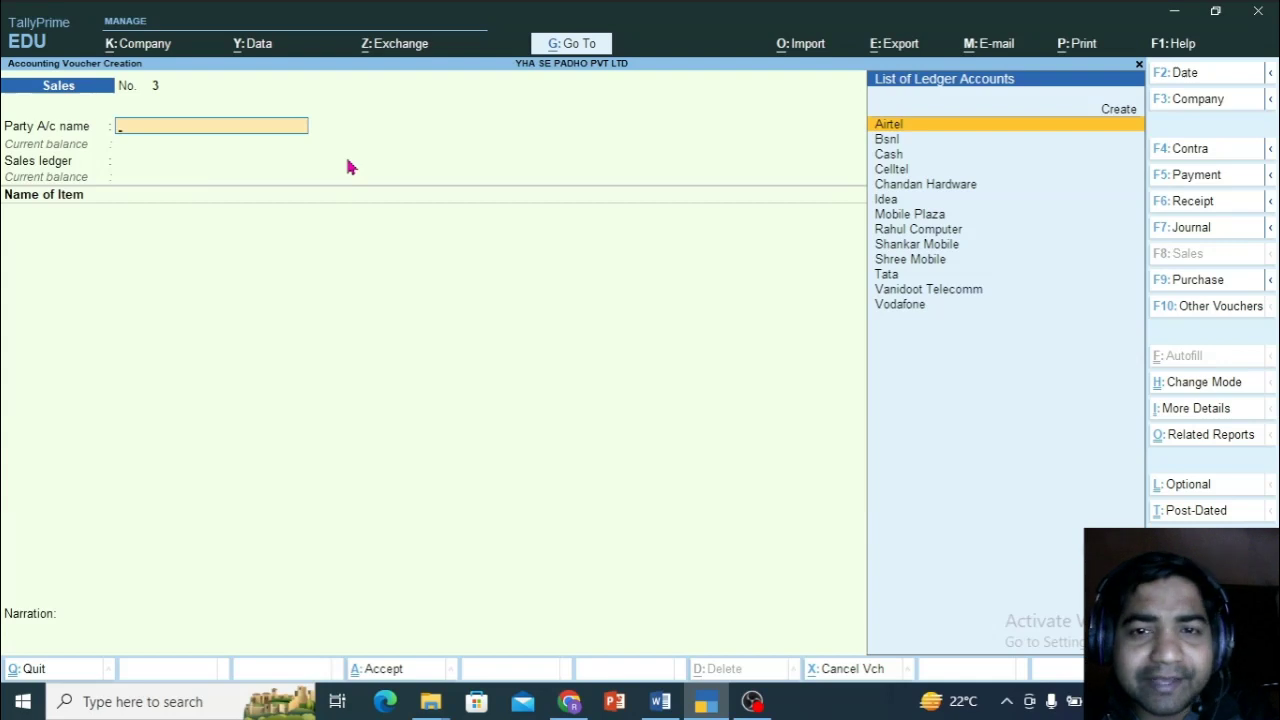
key("Escape")
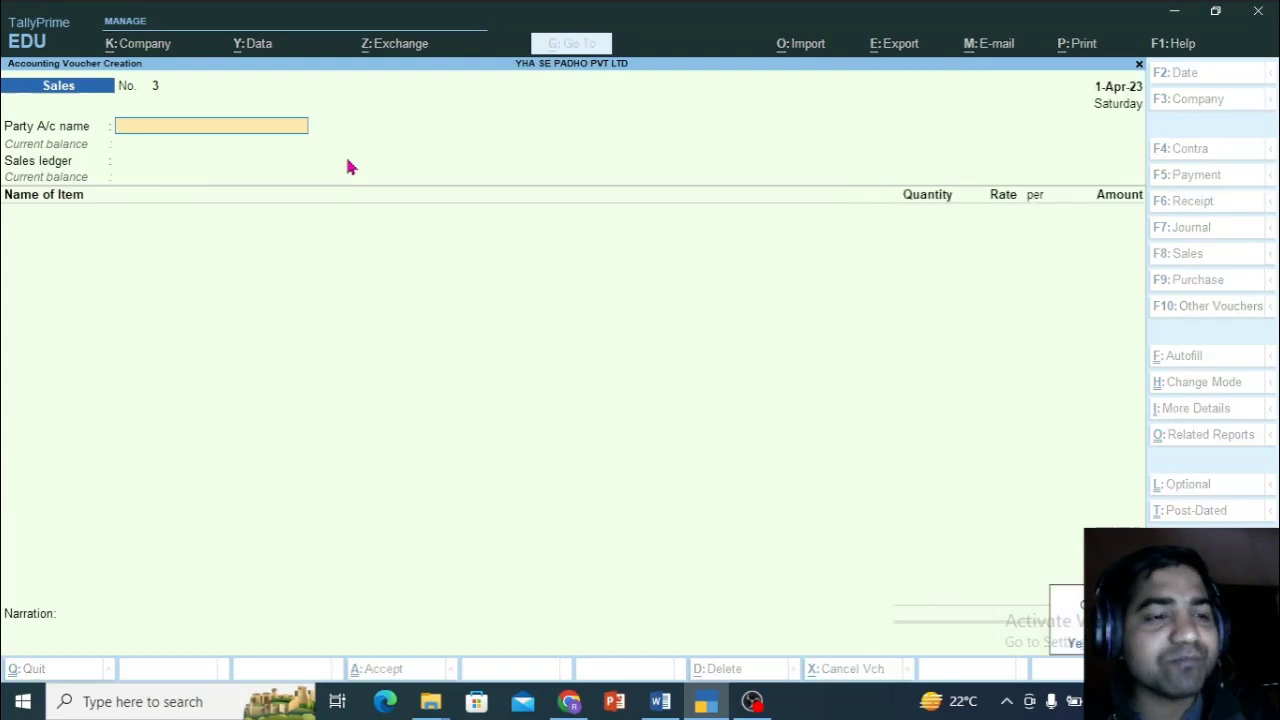
key("y")
key("Escape")
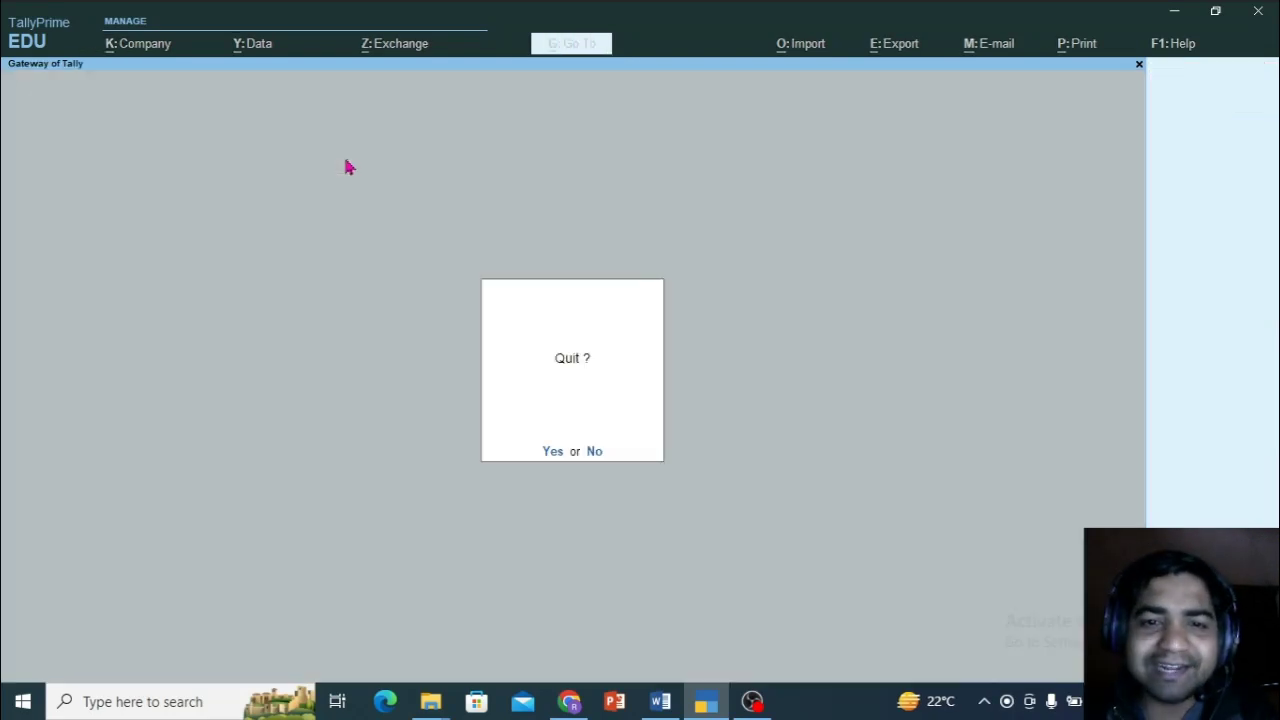
key("Escape")
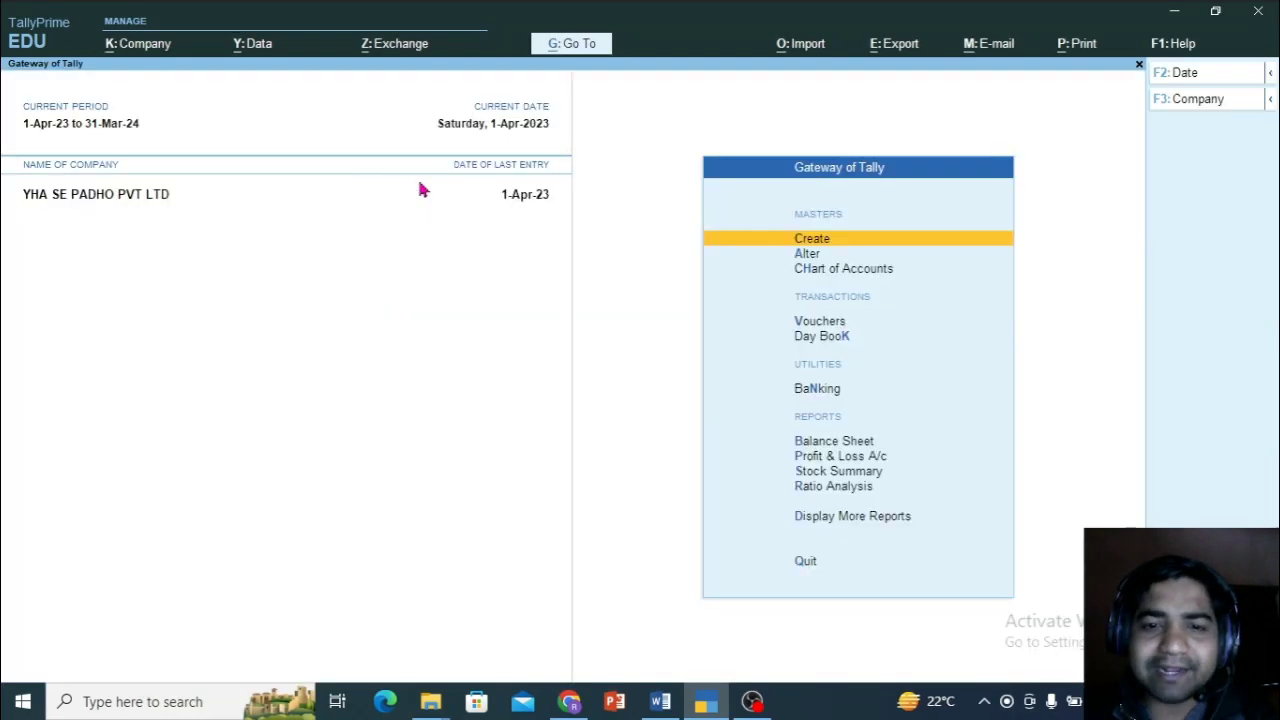
- Examine the closing quantities and values of the Hardware group's items in the Stock Summary, and return to the Gateway of Tally
left_click(867, 476)
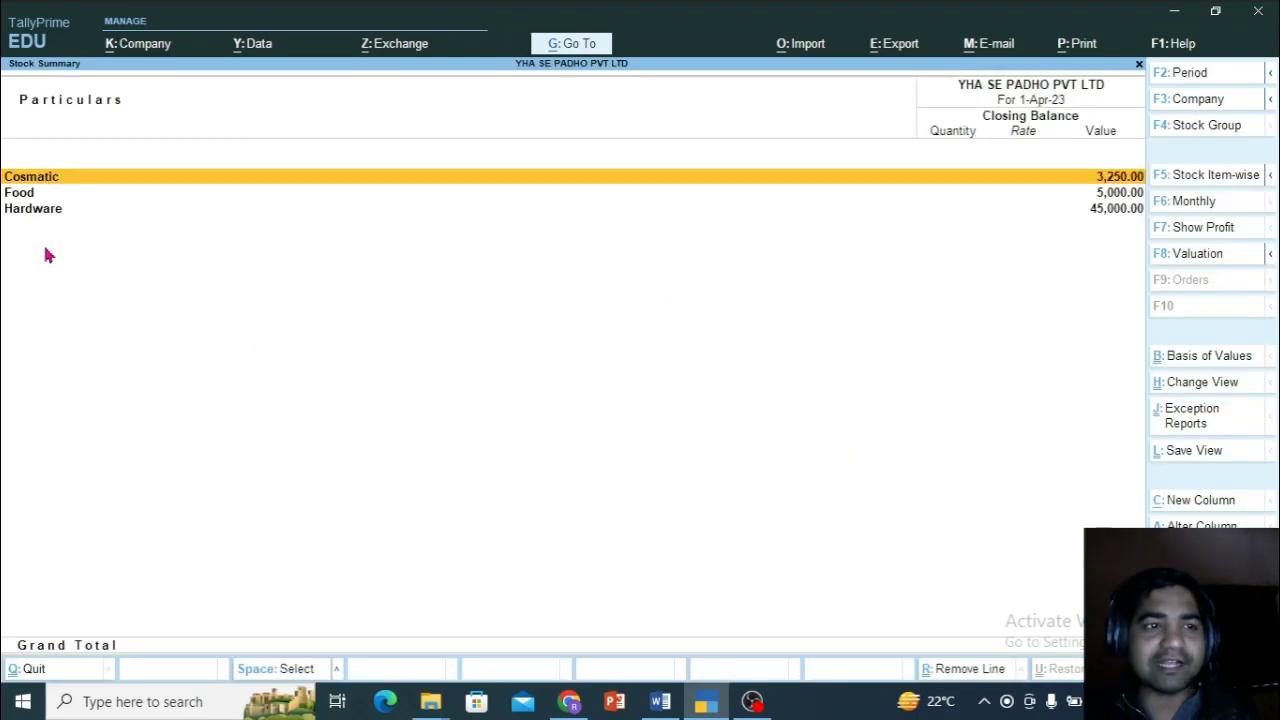
double_click(43, 209)
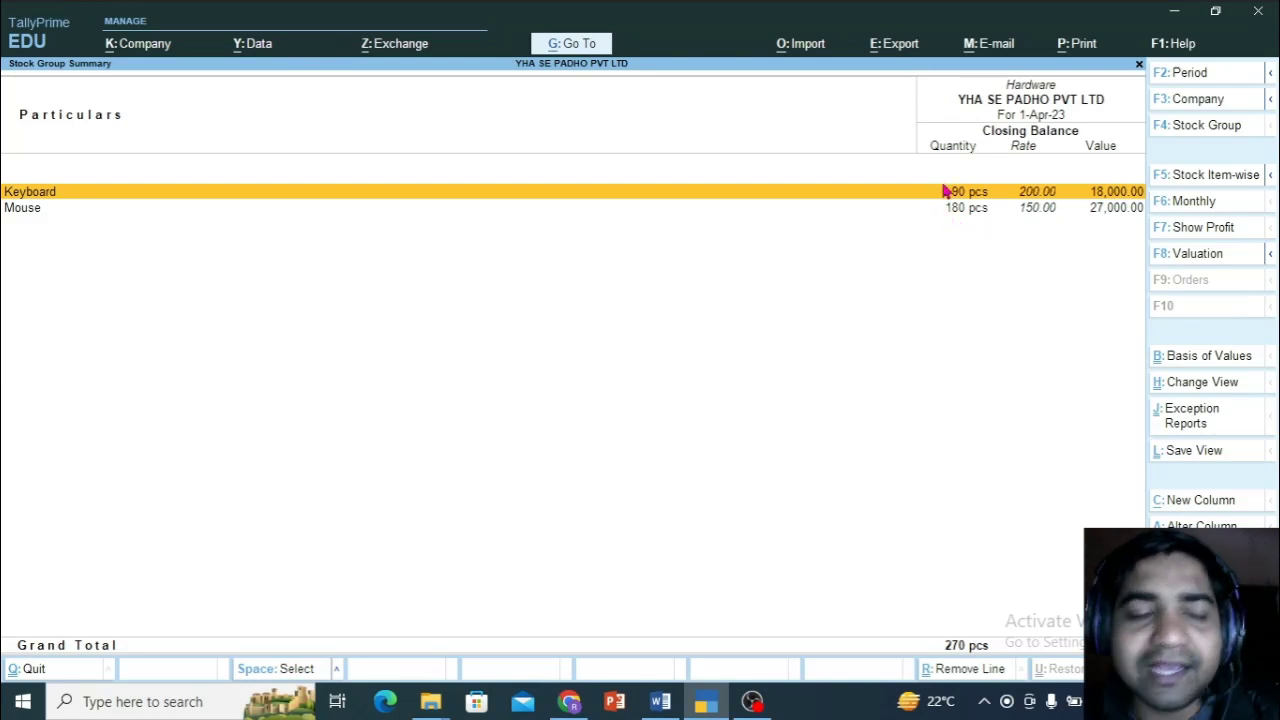
key("Escape")
key("Escape")
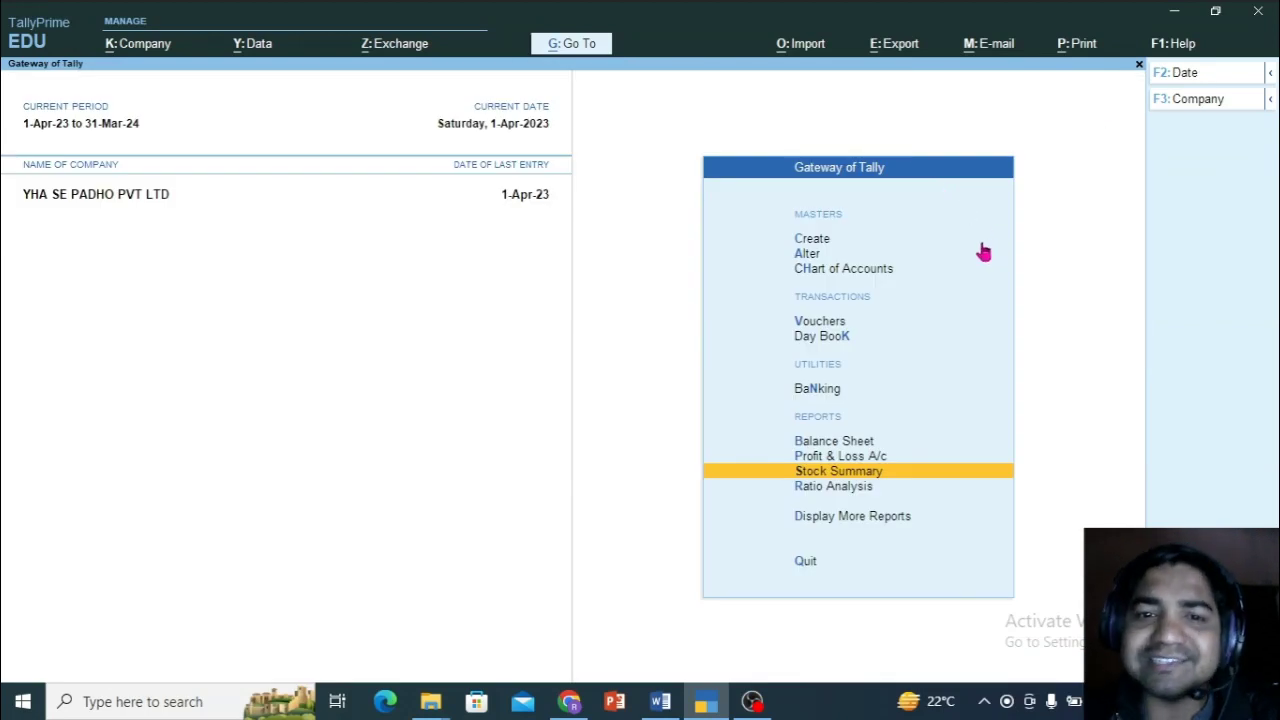
- Open purchase voucher No. 2 from the Day Book and show the print preview of its invoice
left_click(829, 340)
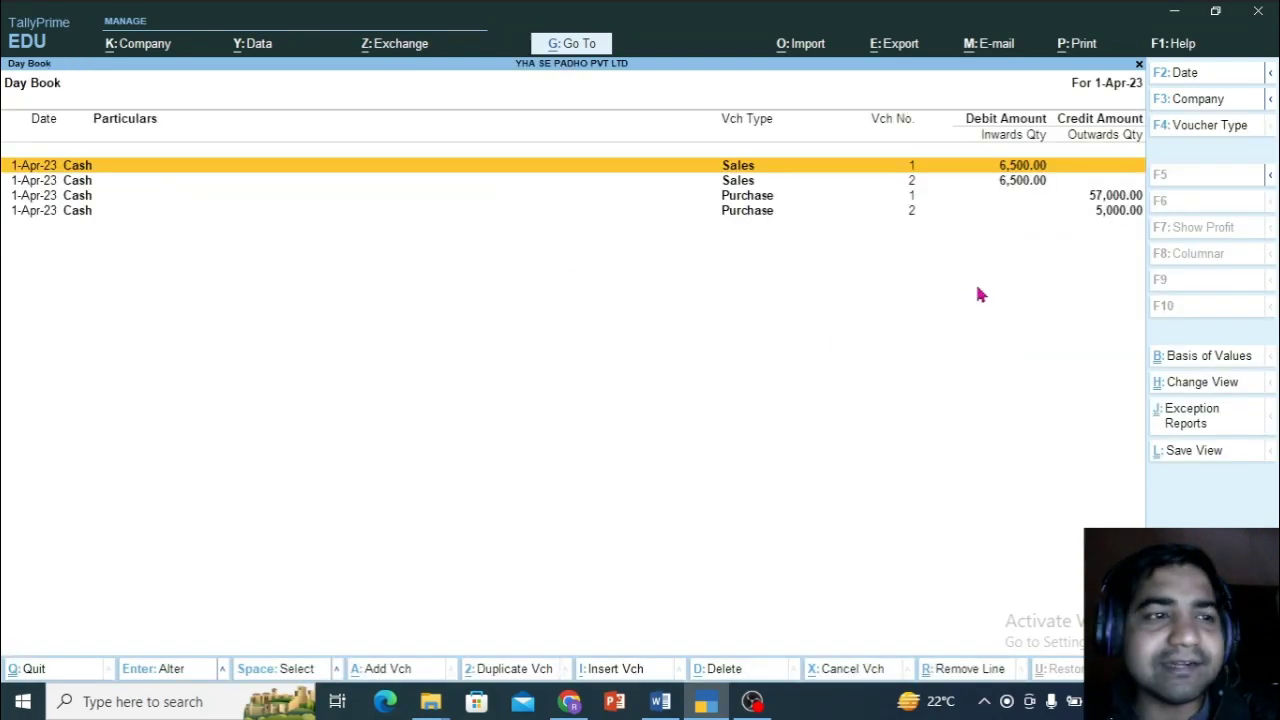
left_click(745, 213)
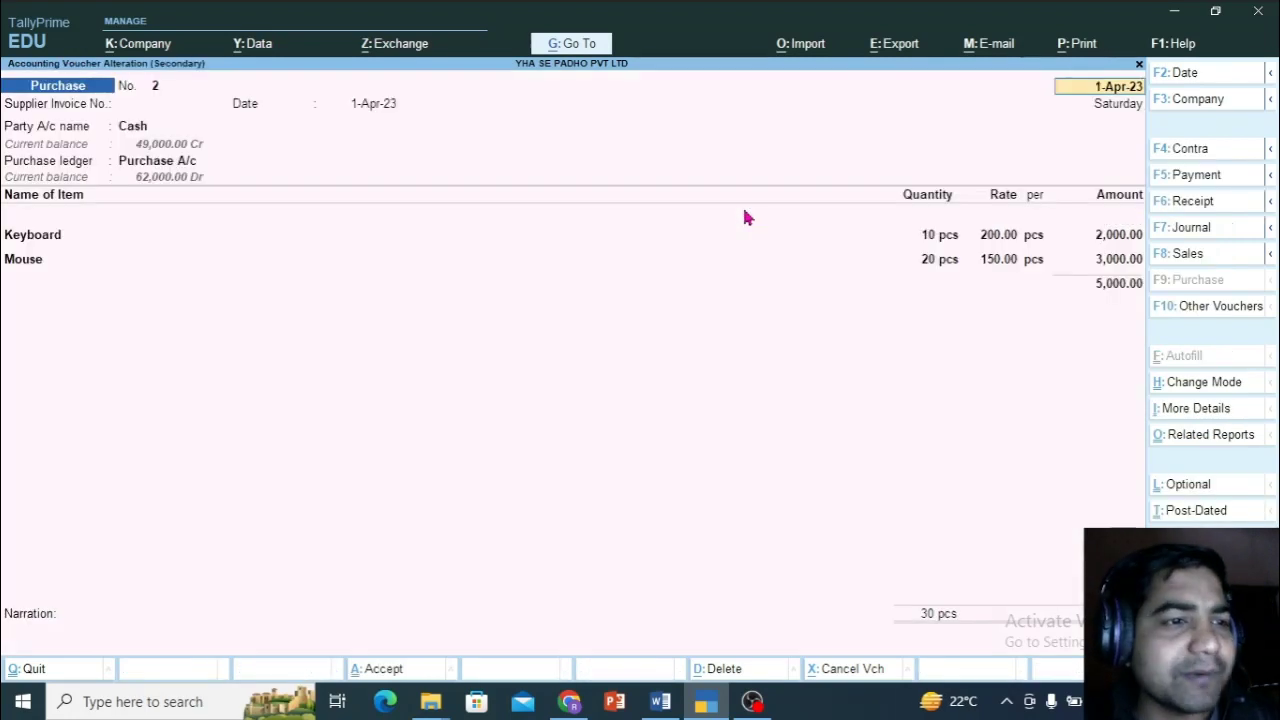
left_click(1078, 44)
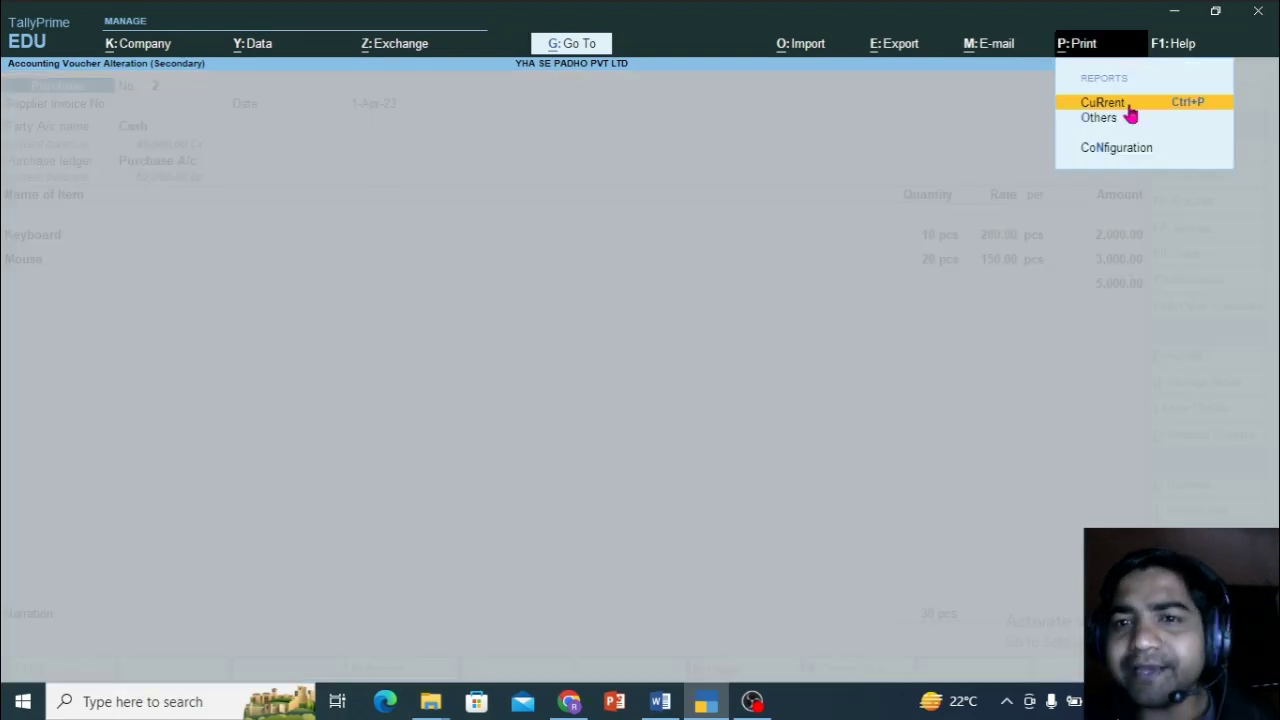
key("Return")
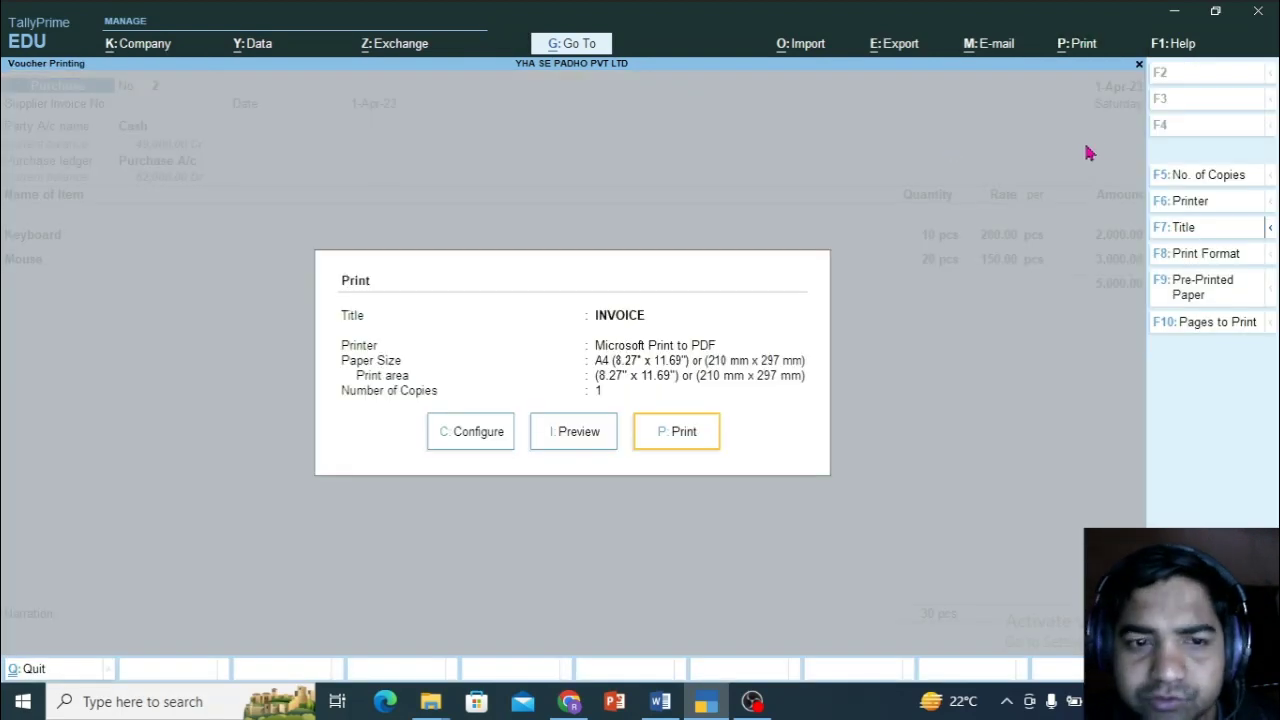
left_click(585, 431)
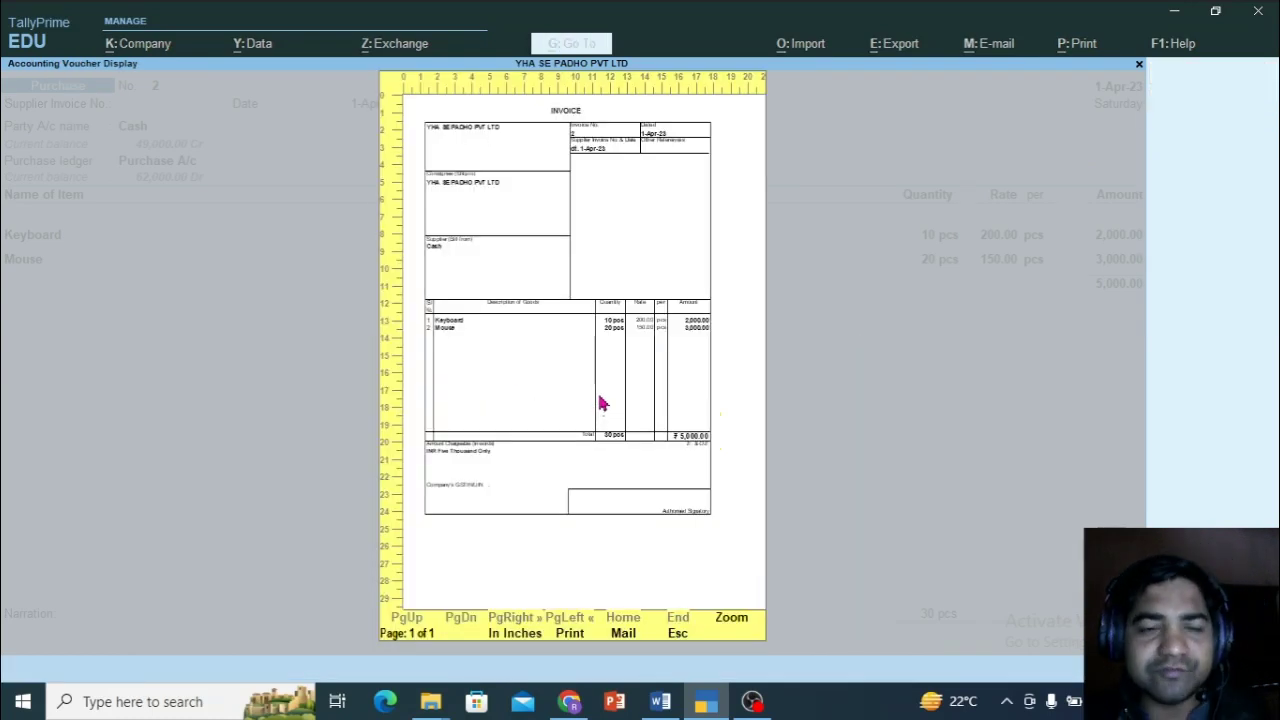
- Zoom in on the invoice preview and look over its header, supplier details and item lines
left_click(735, 617)
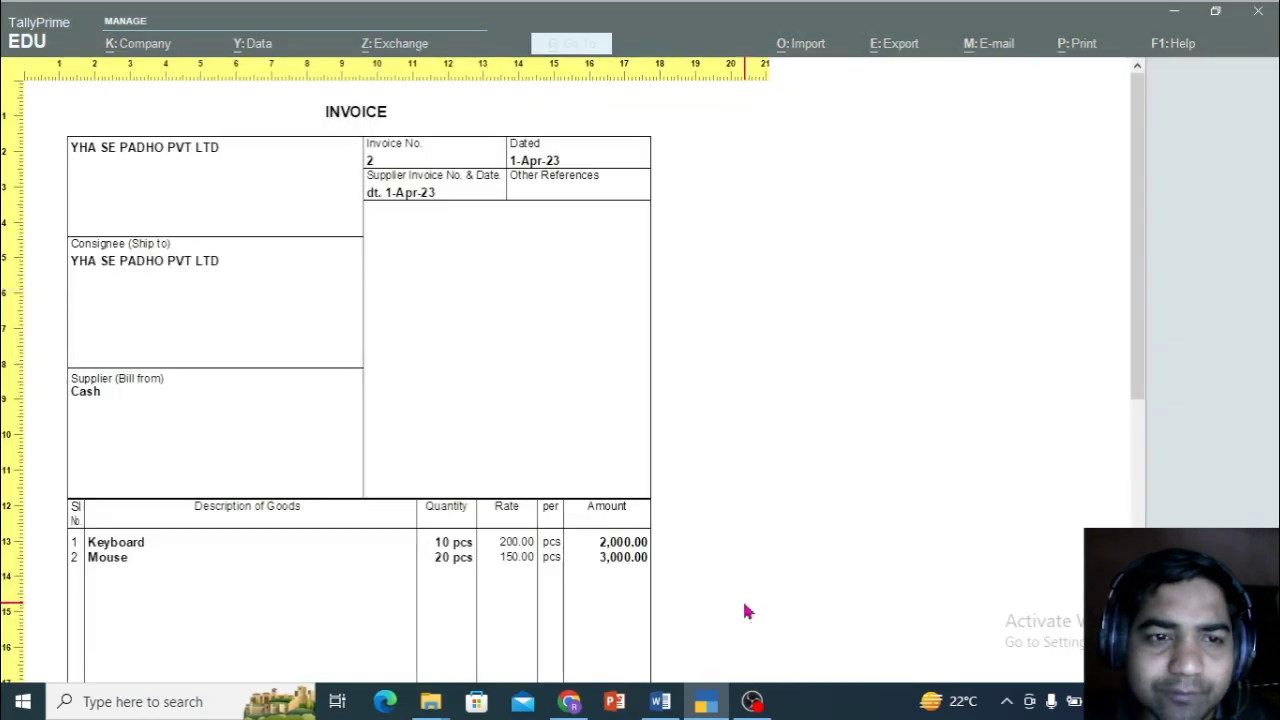
scroll(665, 498, "down", 1)
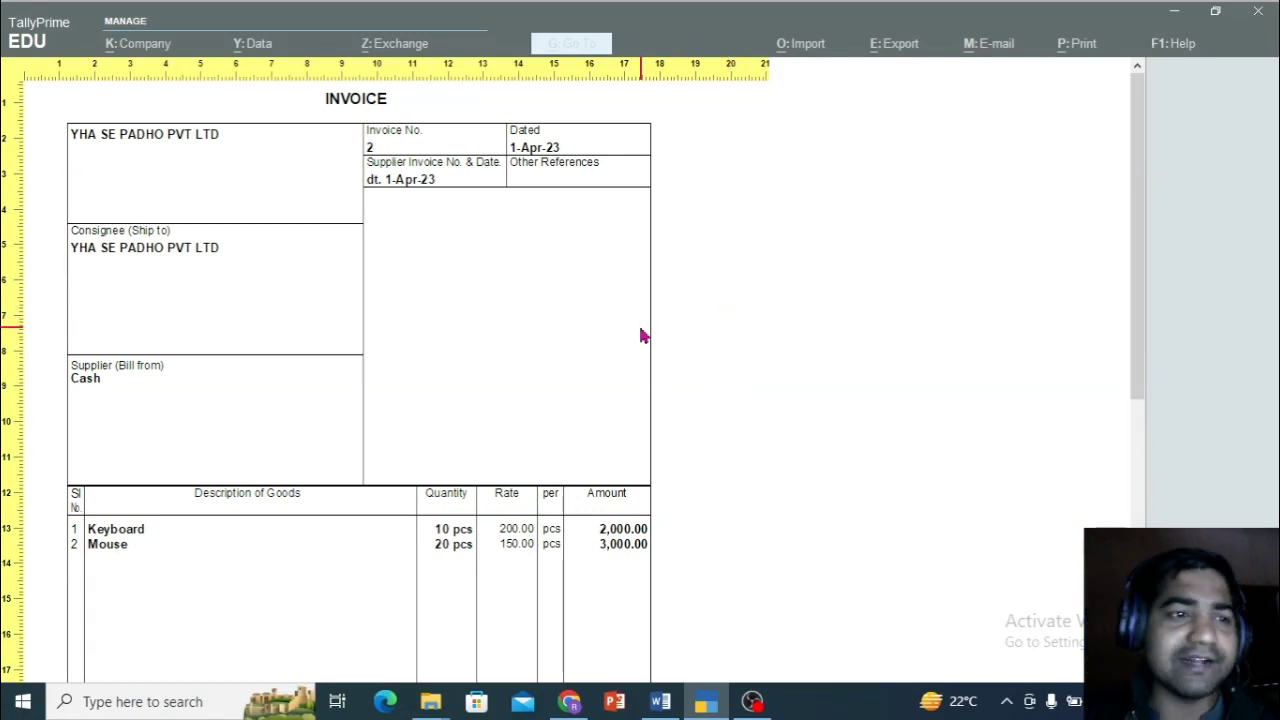
scroll(645, 336, "down", 3)
scroll(645, 336, "down", 10)
scroll(645, 337, "up", 11)
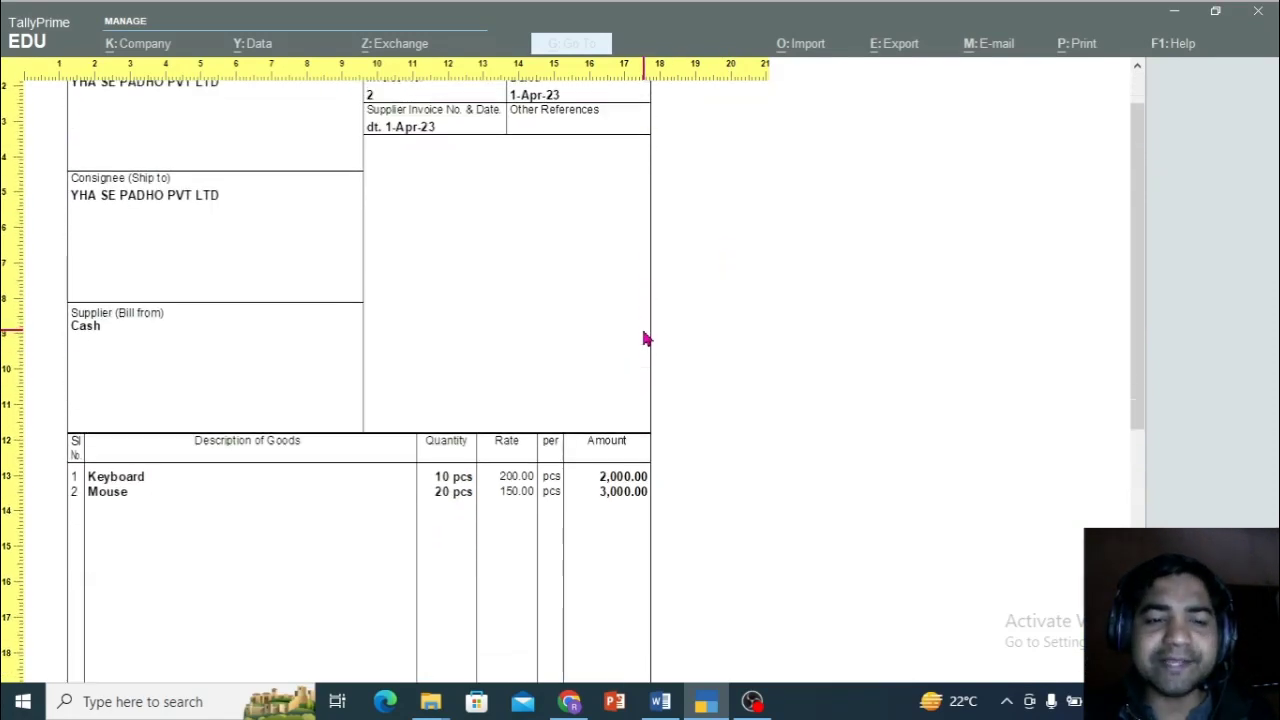
scroll(645, 338, "up", 3)
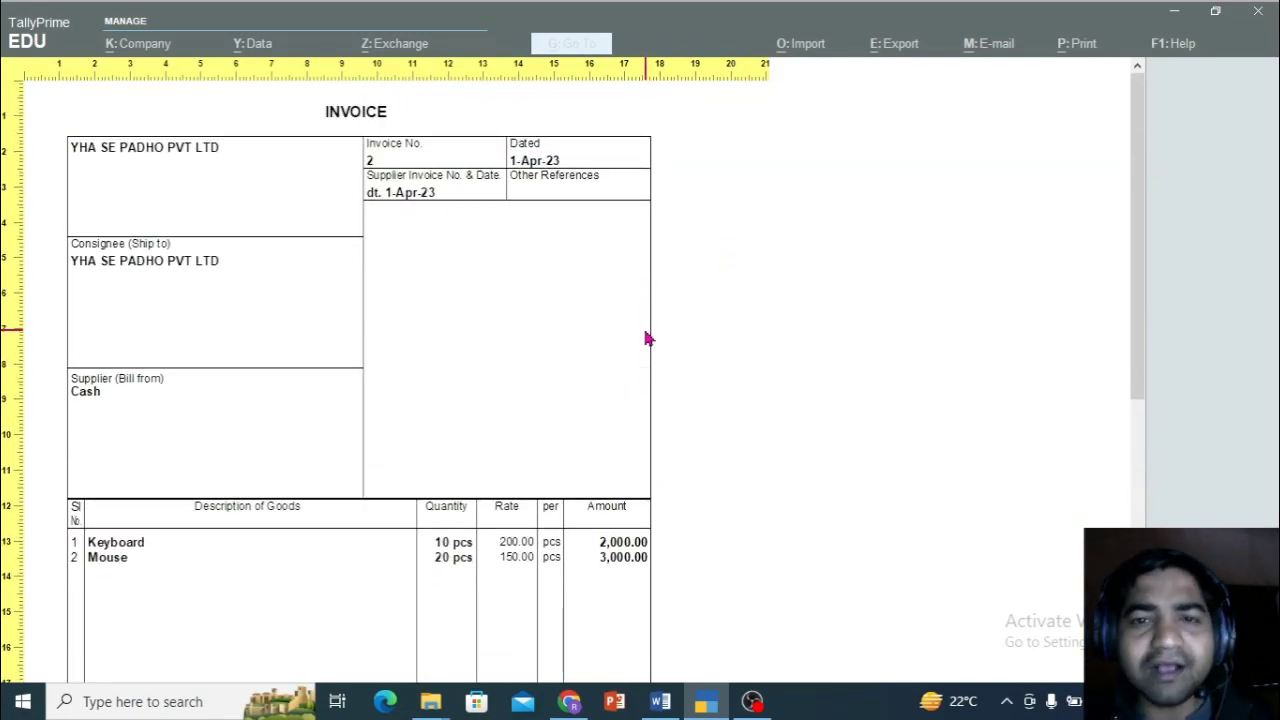